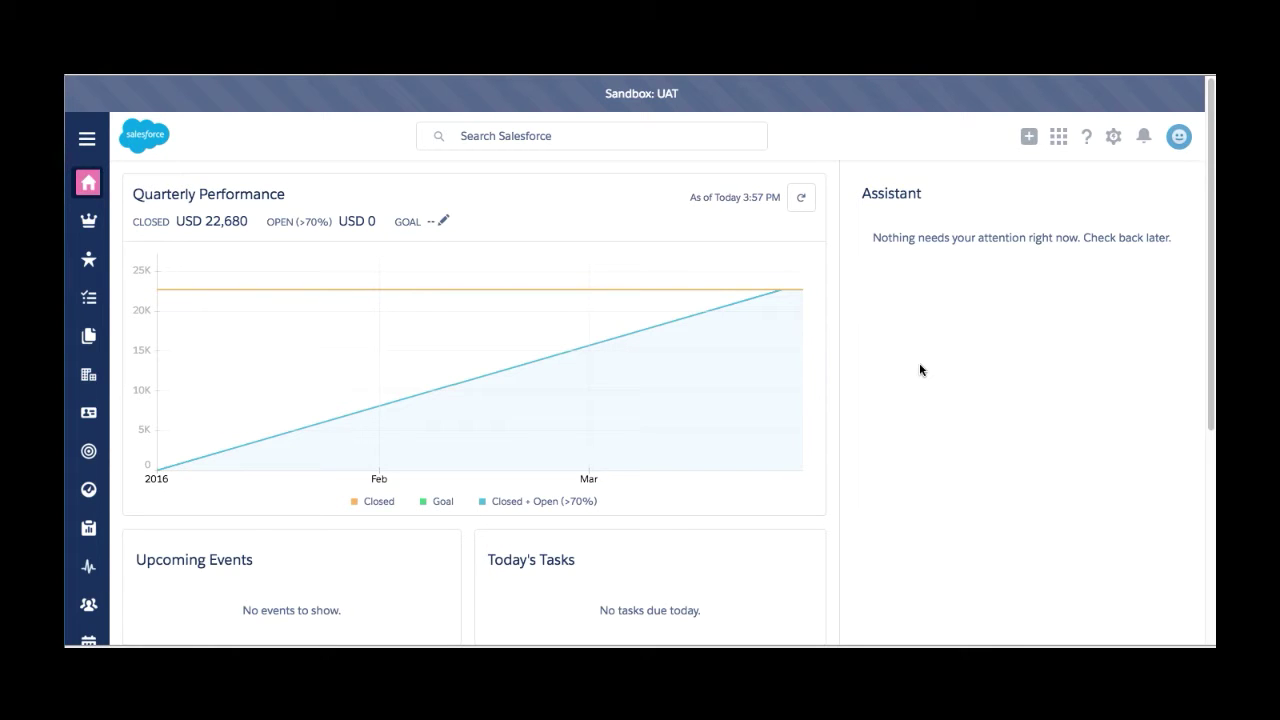
Step: Switch from Lightning Experience to Salesforce Classic using the user menu
{"action": "left_click", "coordinate": [1180, 137]}
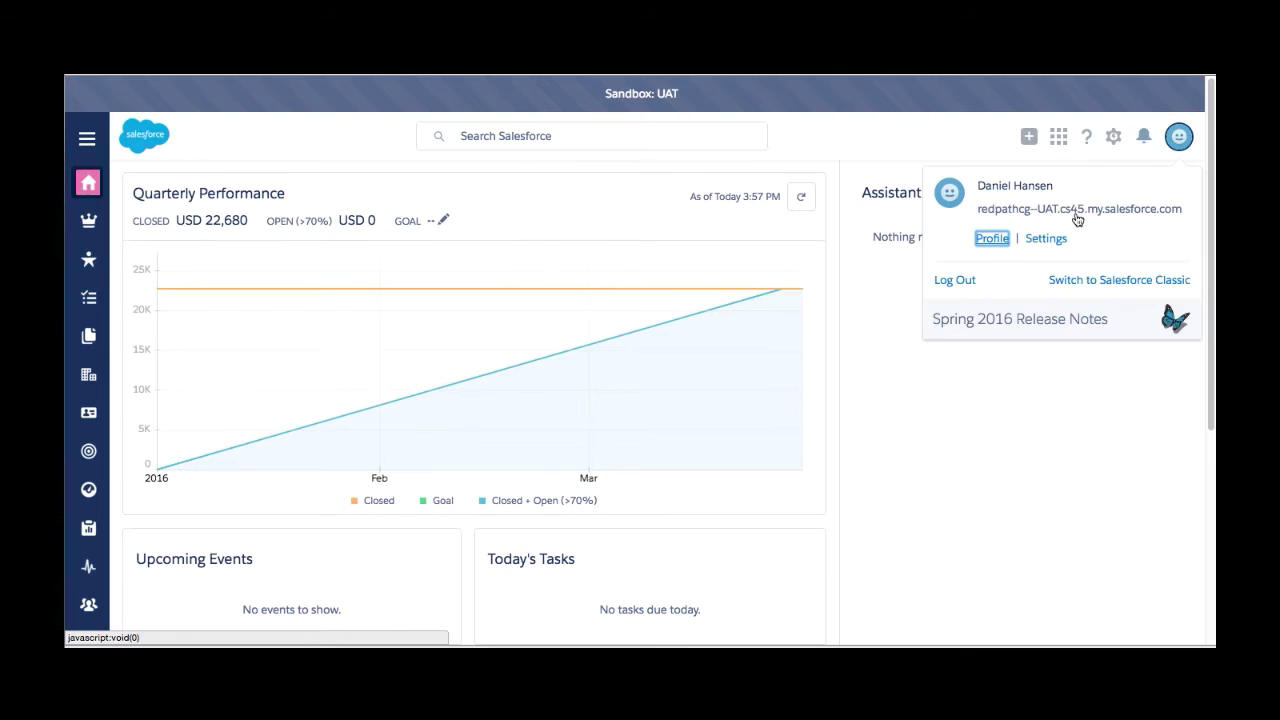
{"action": "left_click", "coordinate": [1118, 290]}
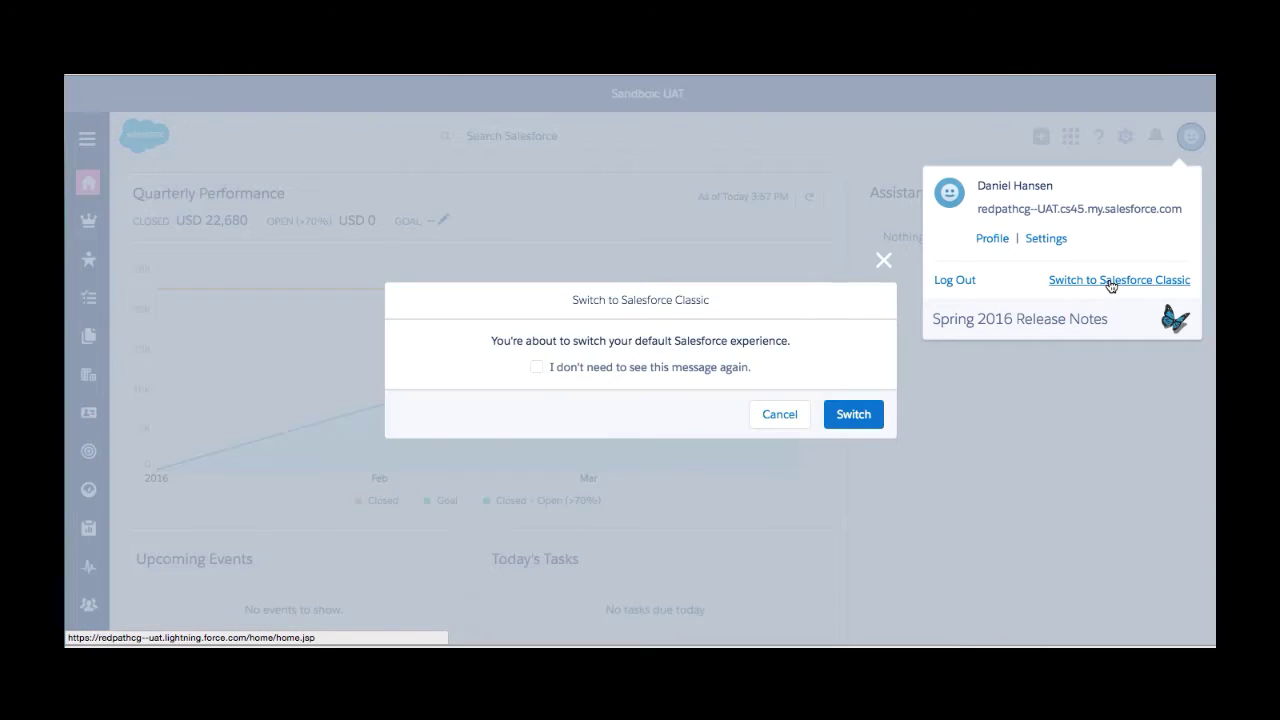
{"action": "left_click", "coordinate": [853, 414]}
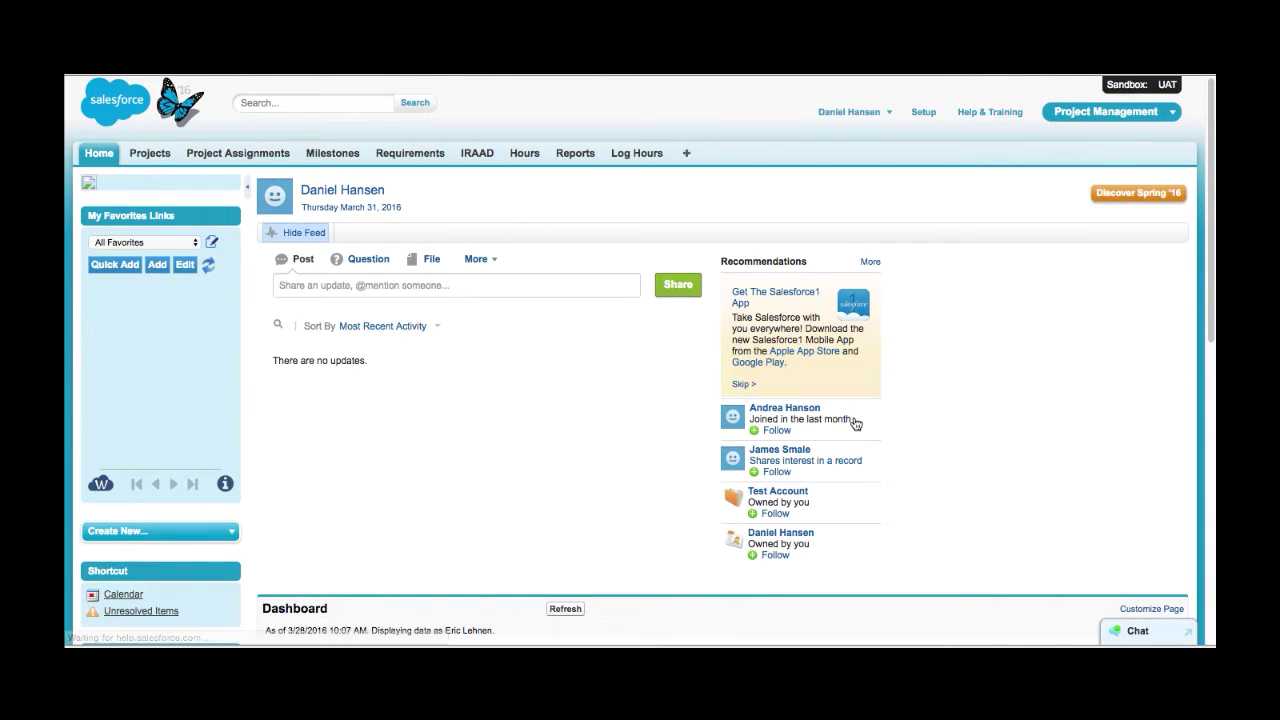
Step: Switch from Classic back to Lightning Experience using the Classic user menu
{"action": "left_click", "coordinate": [876, 115]}
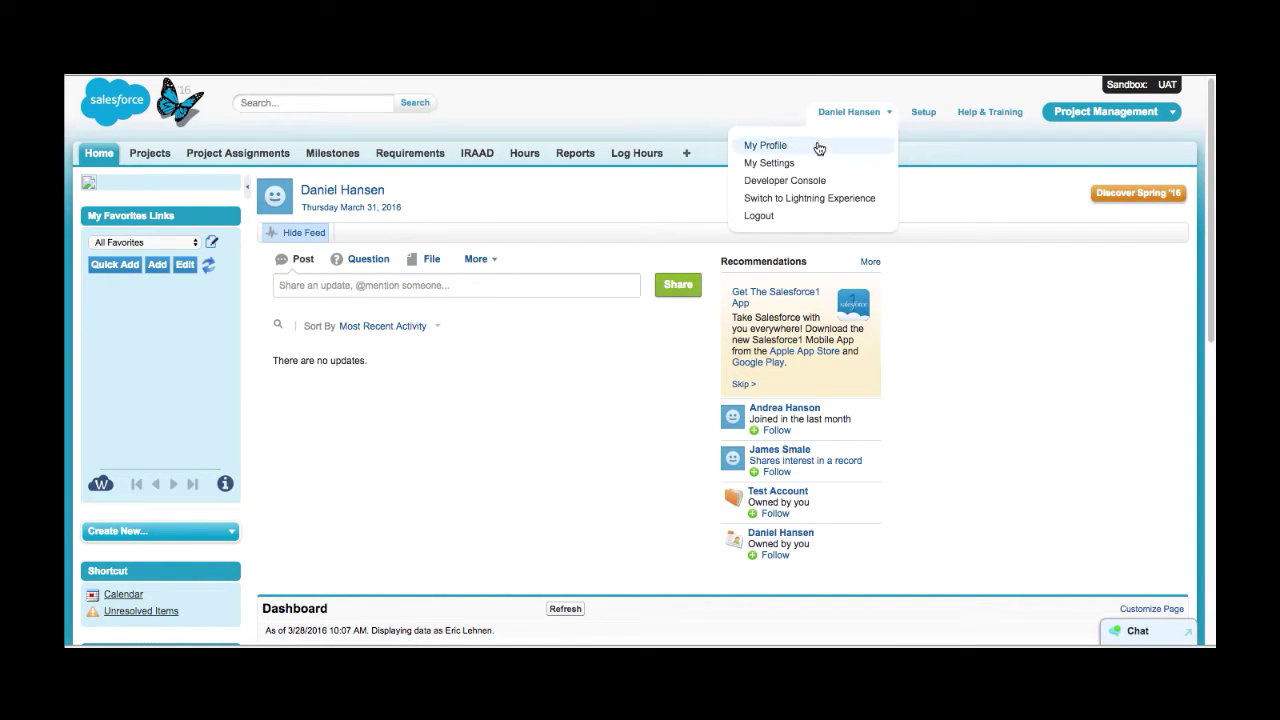
{"action": "left_click", "coordinate": [775, 199]}
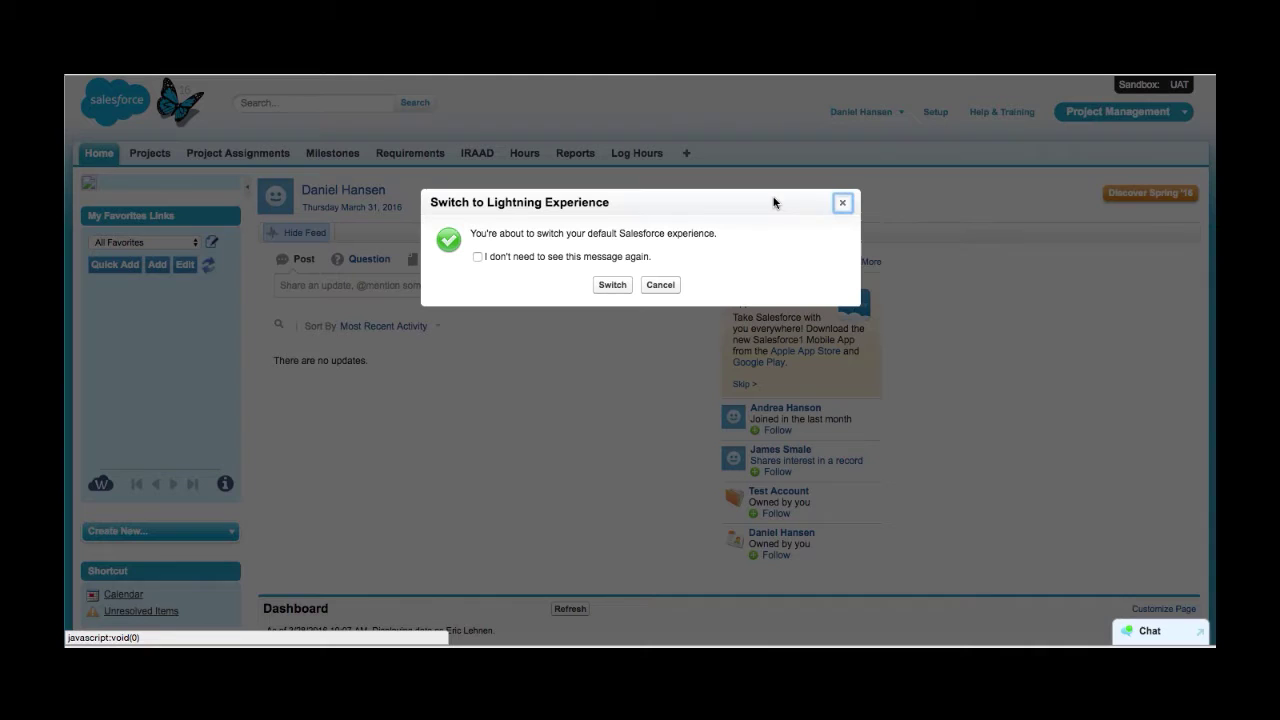
{"action": "left_click", "coordinate": [612, 287]}
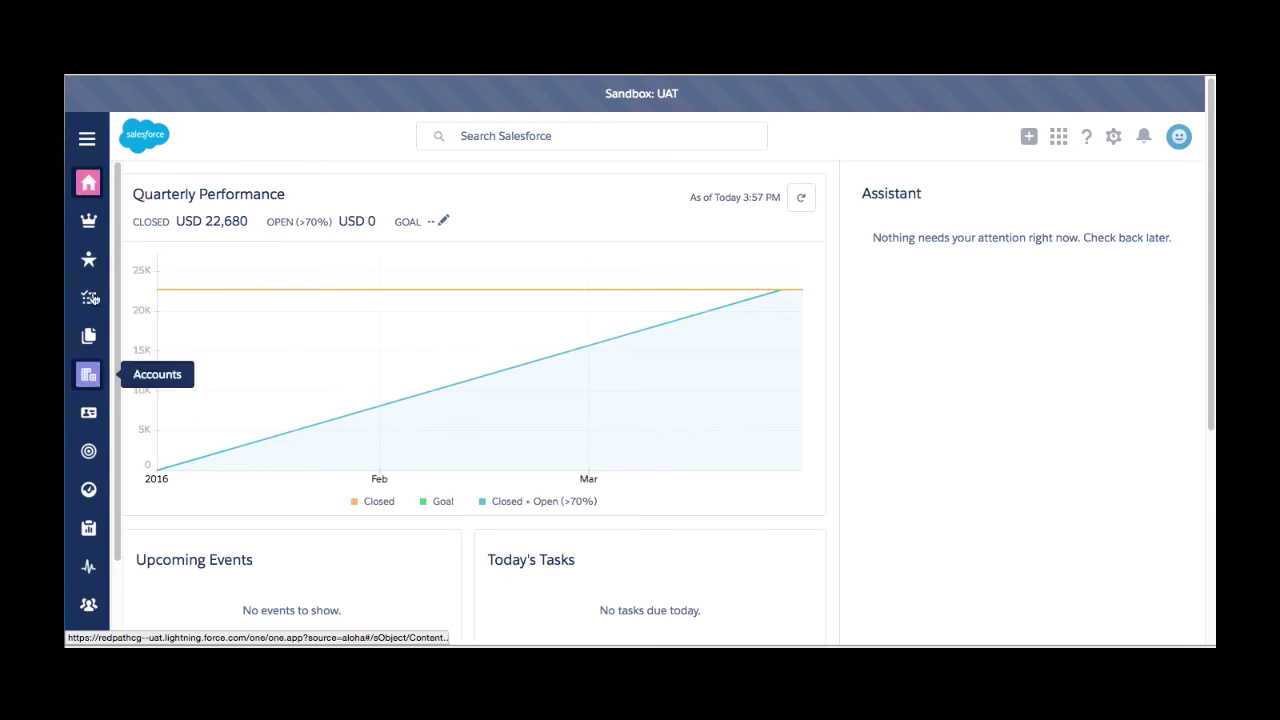
Step: Expand the left sidebar so labels like Home, Opportunities, Leads, Accounts and Reports appear
{"action": "left_click", "coordinate": [88, 140]}
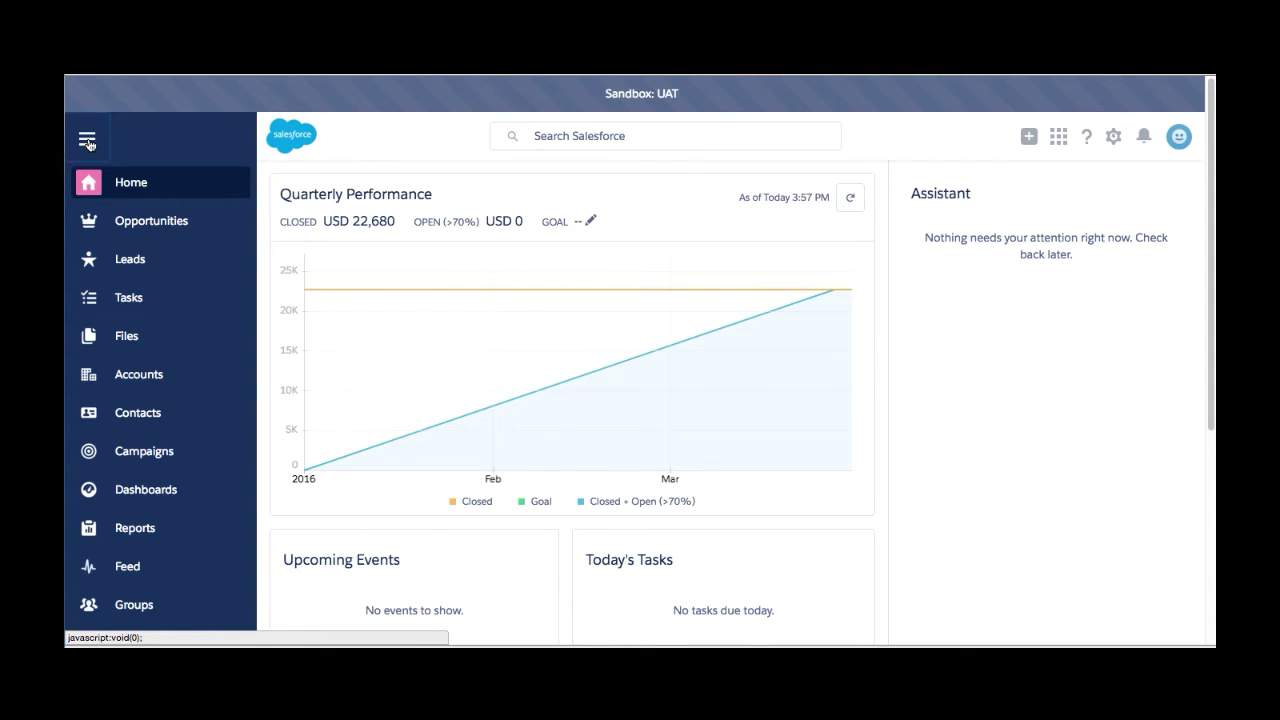
Step: Collapse the sidebar to icons, leaving the Quarterly Performance chart with USD 22,680 closed
{"action": "left_click", "coordinate": [87, 143]}
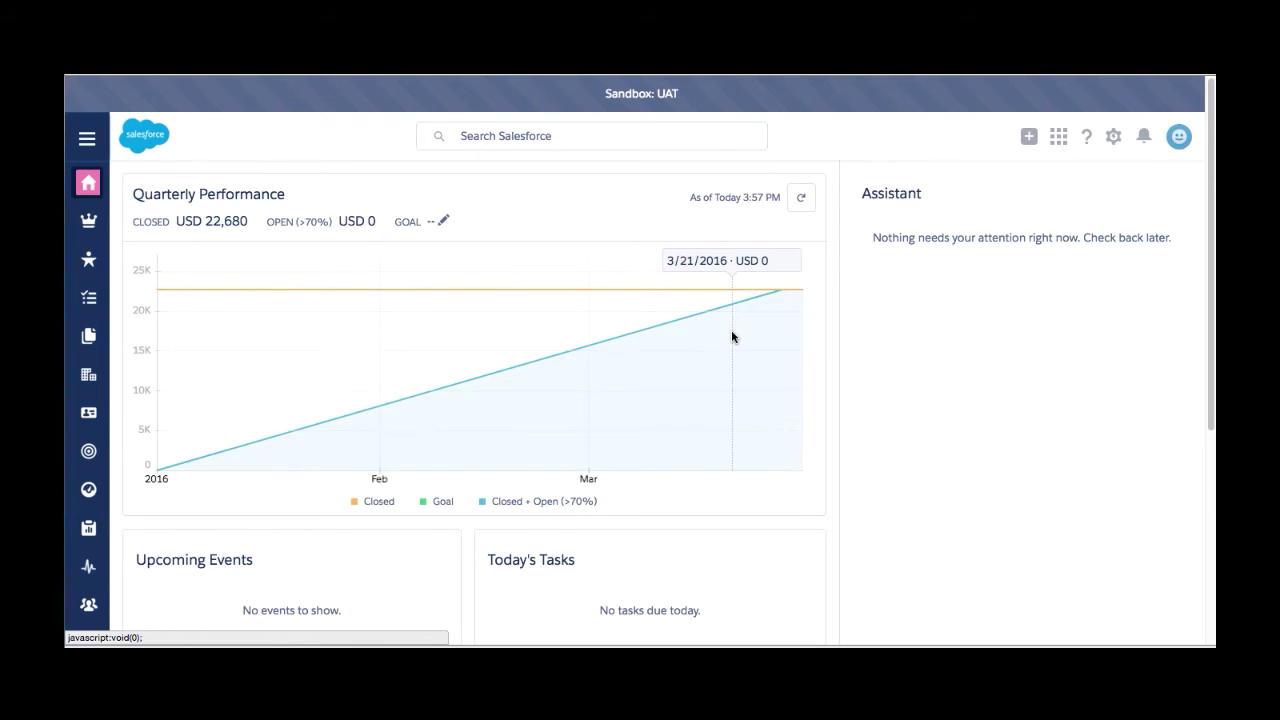
{"action": "scroll", "coordinate": [731, 337], "scroll_direction": "down", "scroll_amount": 2}
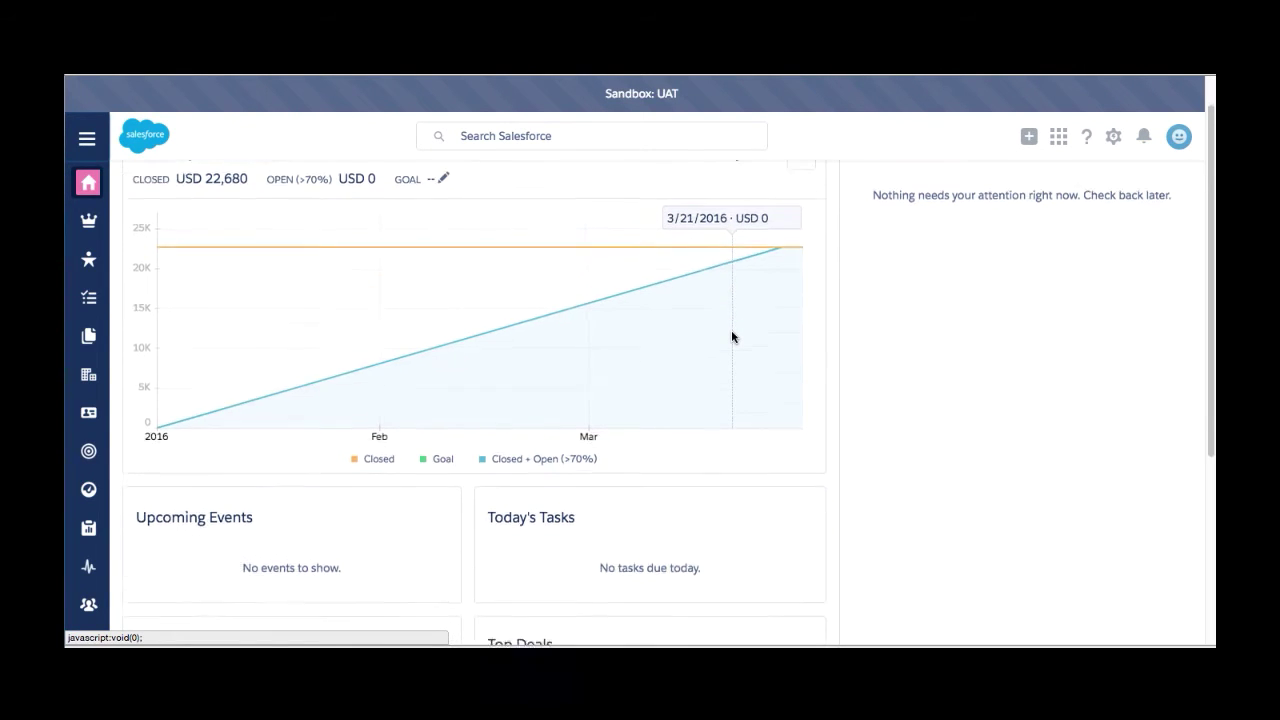
{"action": "scroll", "coordinate": [731, 337], "scroll_direction": "up", "scroll_amount": 2}
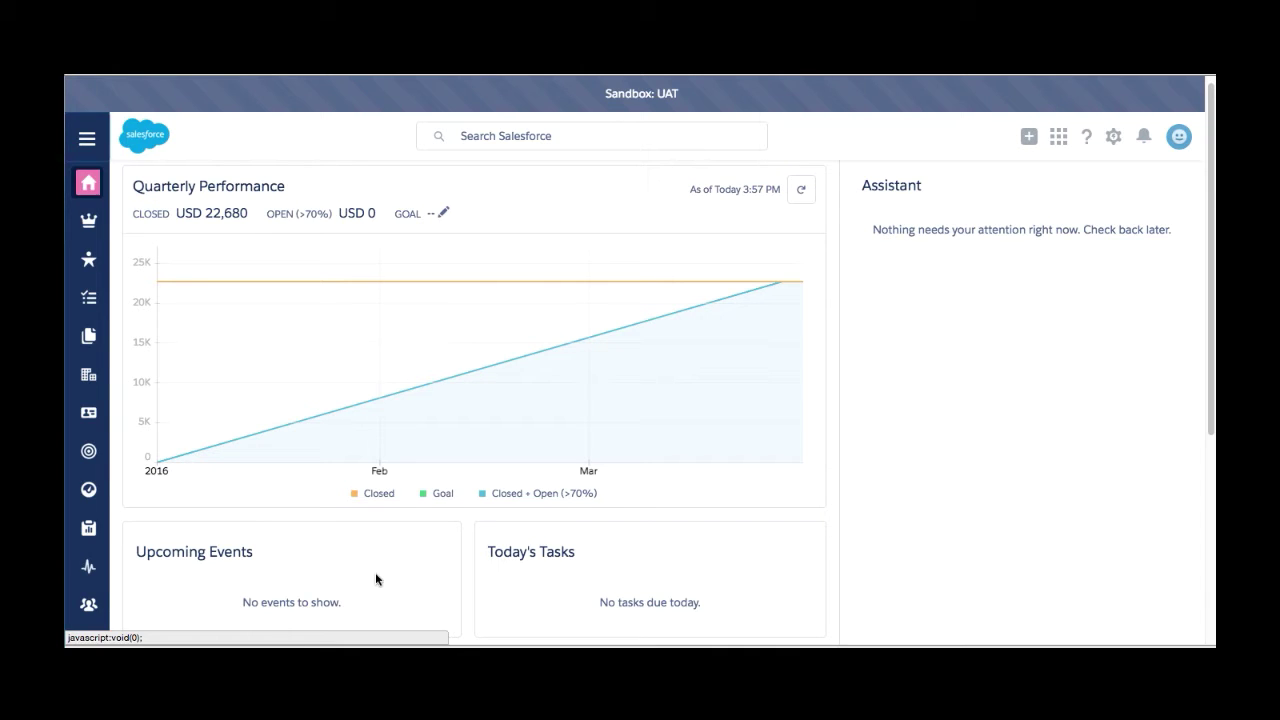
Step: Go to Opportunities and open Test Oppty, the Closed Won record totalling USD 7,140.00
{"action": "left_click", "coordinate": [89, 221]}
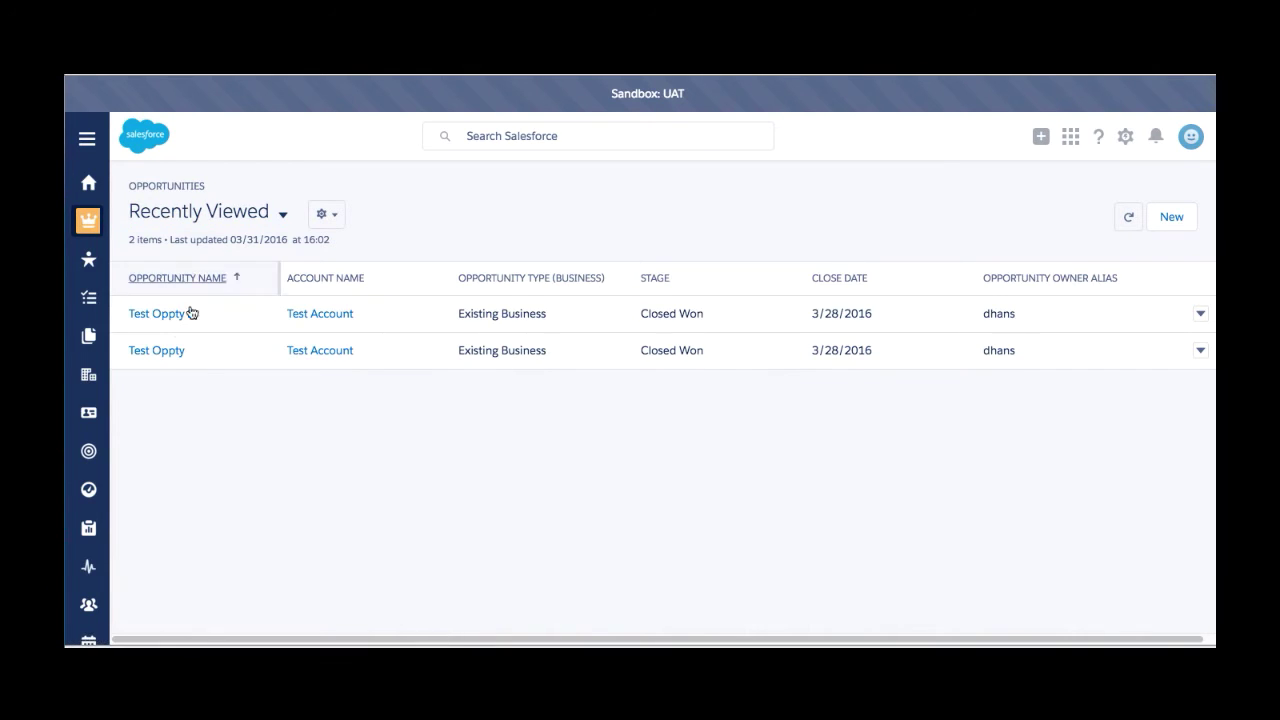
{"action": "left_click", "coordinate": [155, 351]}
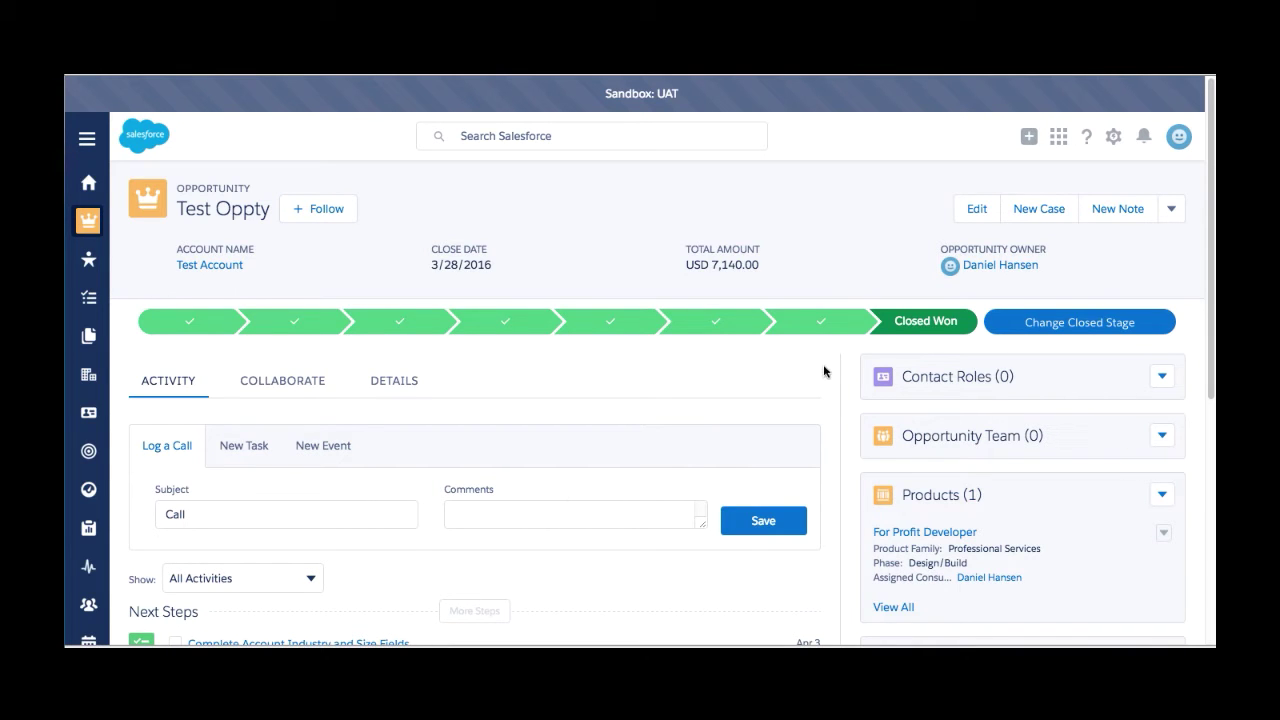
{"action": "scroll", "coordinate": [824, 371], "scroll_direction": "down", "scroll_amount": 2}
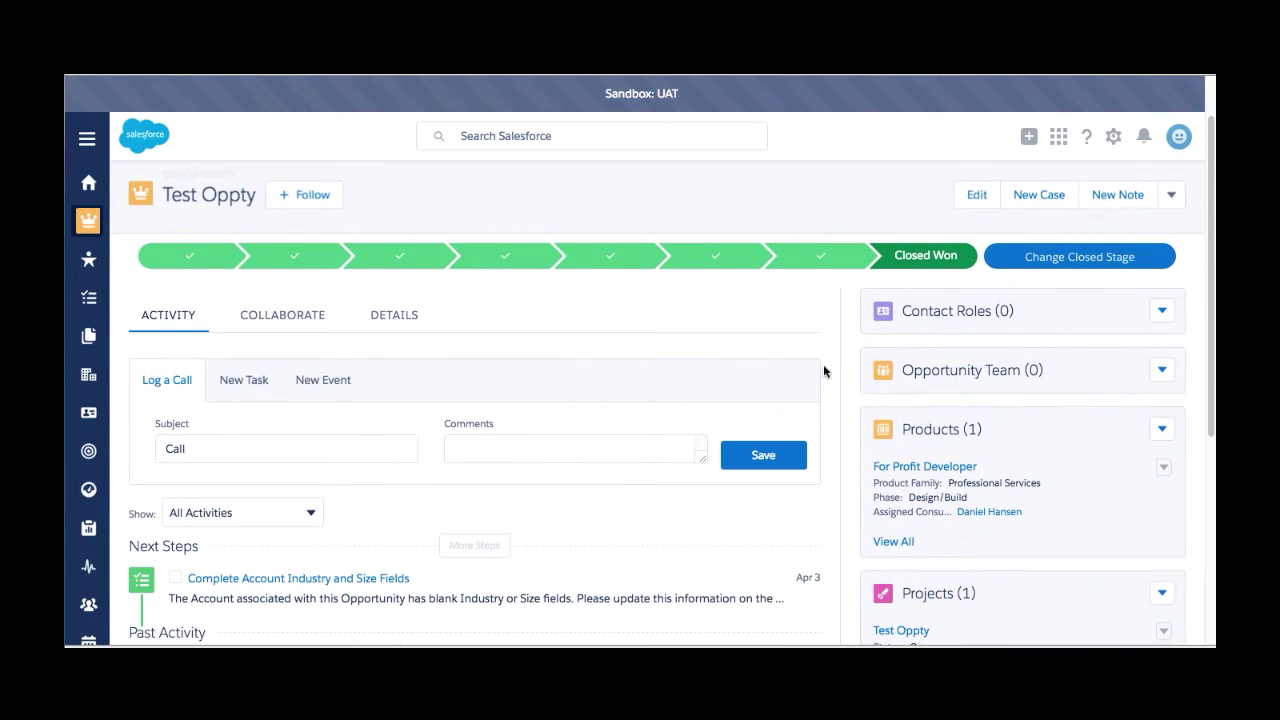
{"action": "scroll", "coordinate": [824, 371], "scroll_direction": "down", "scroll_amount": 1}
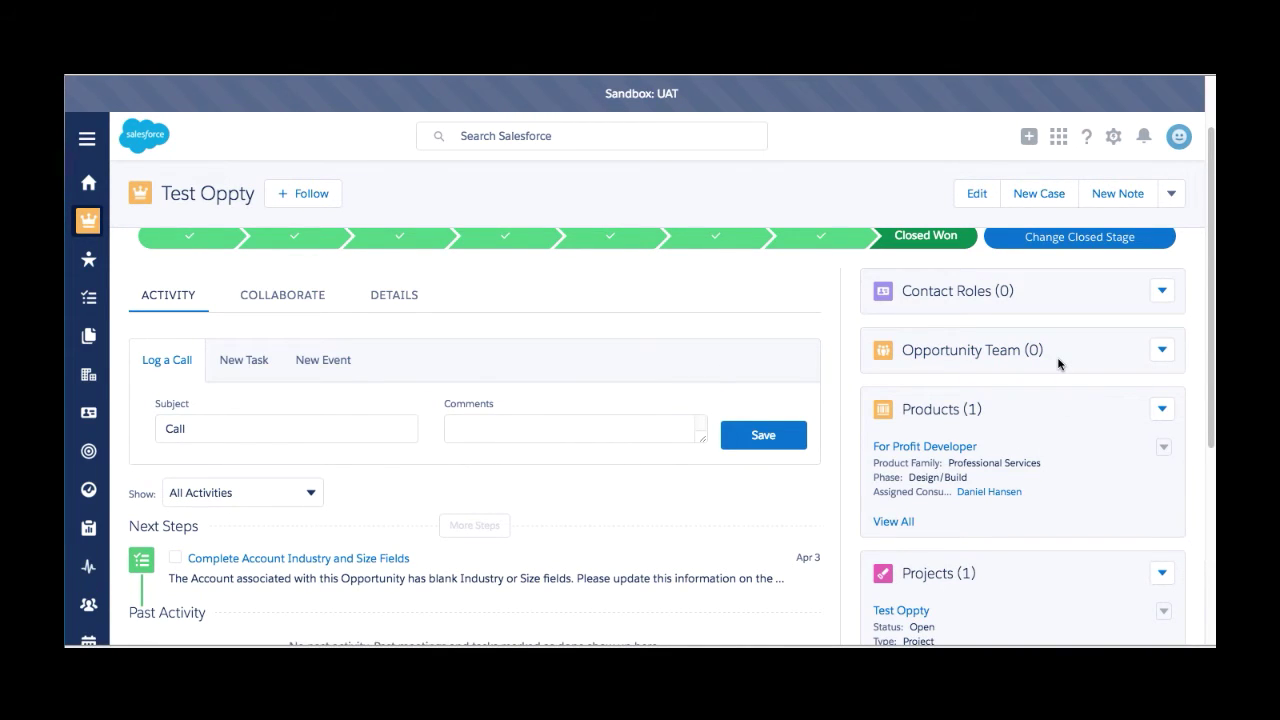
{"action": "scroll", "coordinate": [1058, 364], "scroll_direction": "down", "scroll_amount": 2}
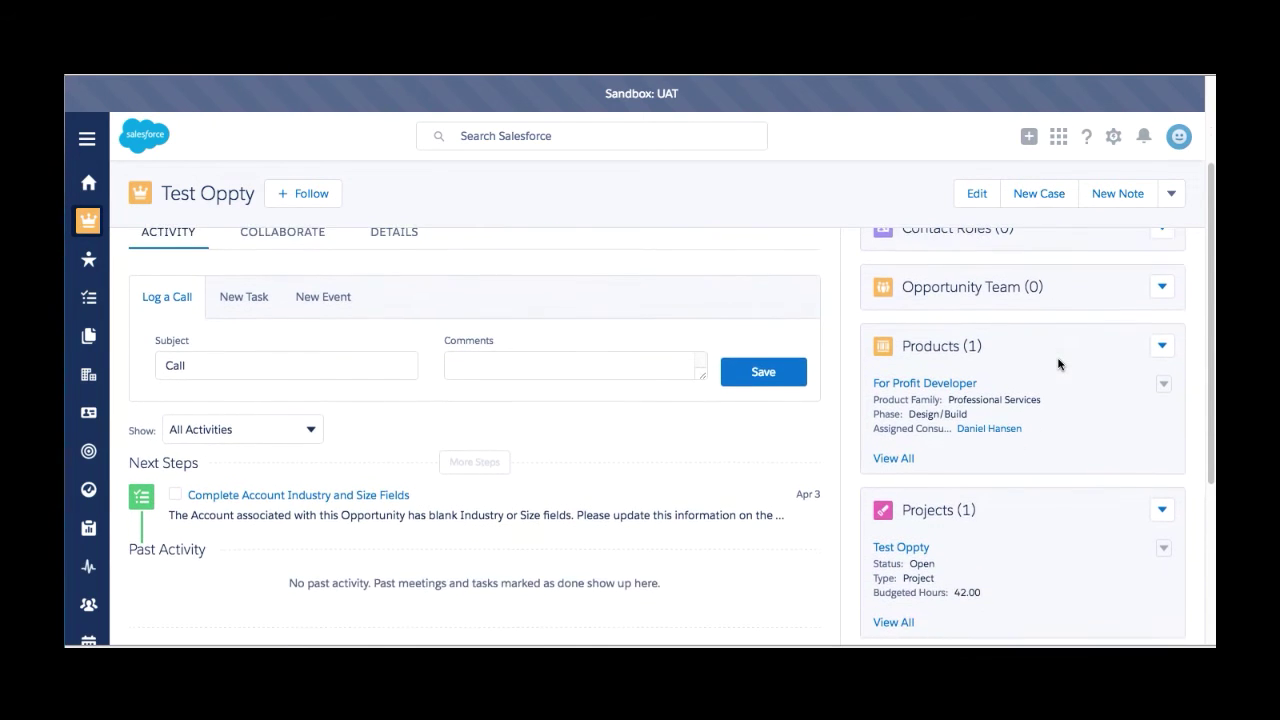
{"action": "scroll", "coordinate": [1020, 430], "scroll_direction": "down", "scroll_amount": 3}
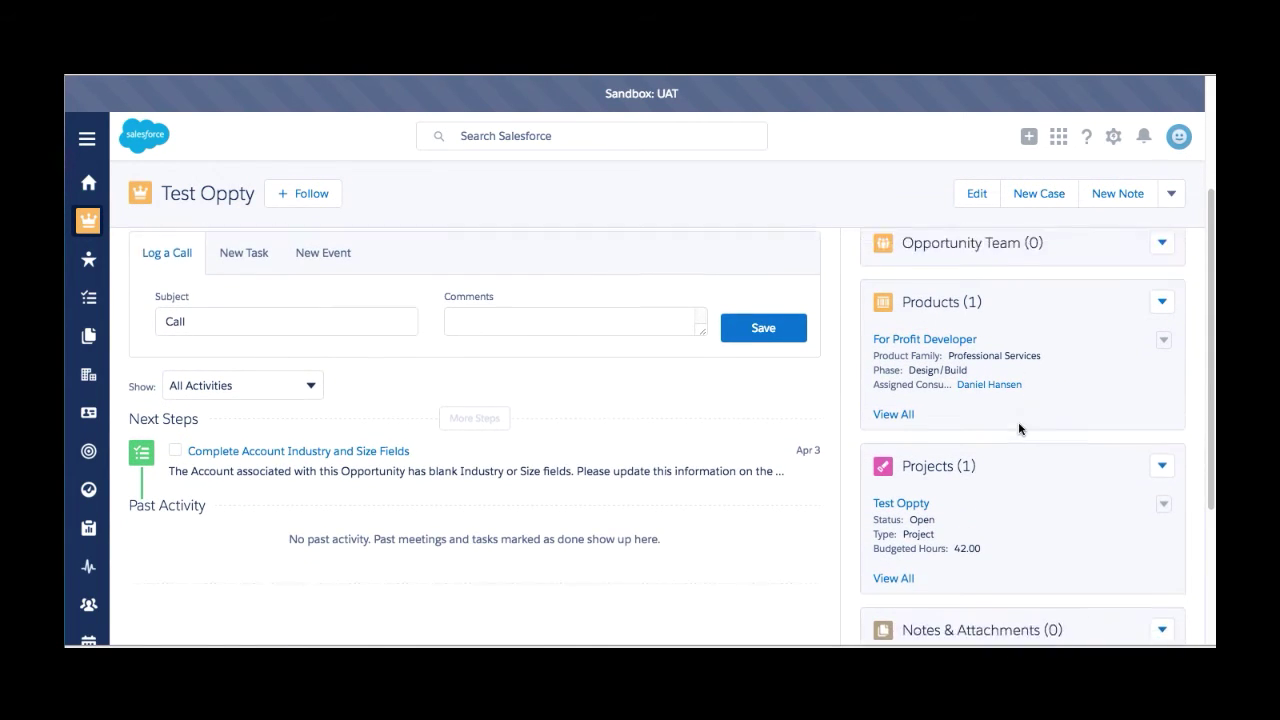
{"action": "scroll", "coordinate": [1020, 430], "scroll_direction": "down", "scroll_amount": 1}
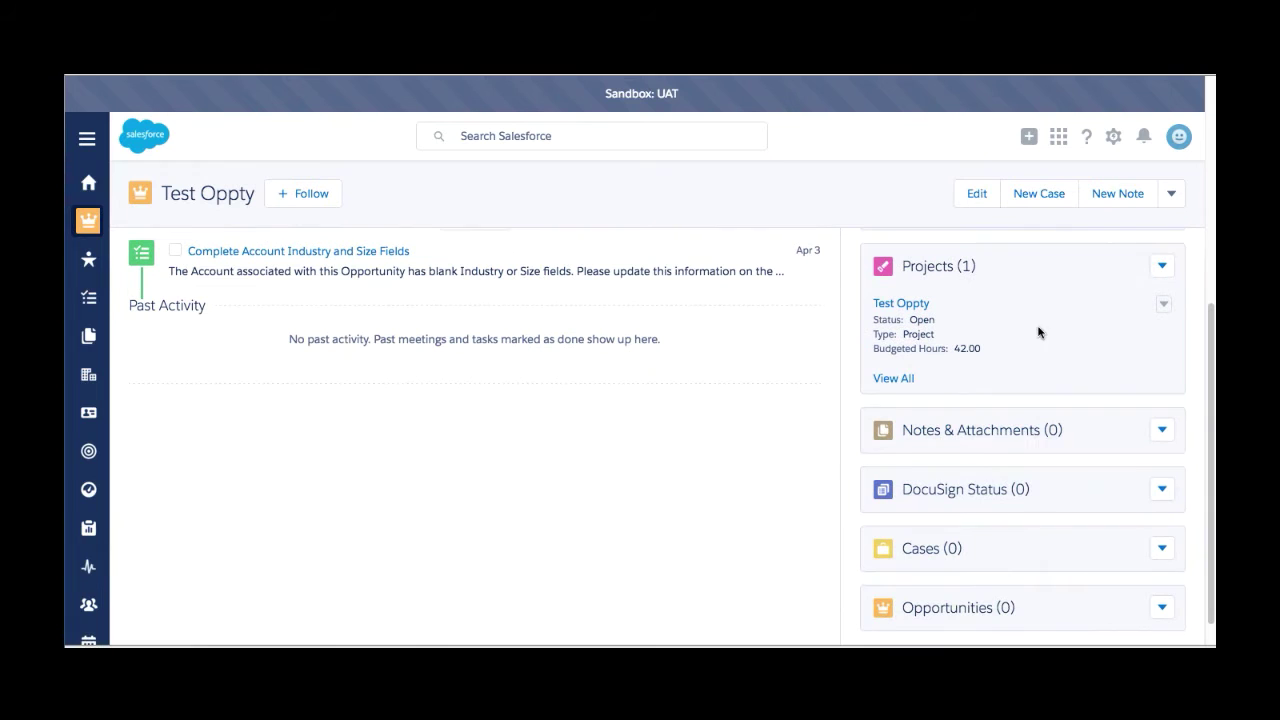
{"action": "scroll", "coordinate": [937, 557], "scroll_direction": "up", "scroll_amount": 5}
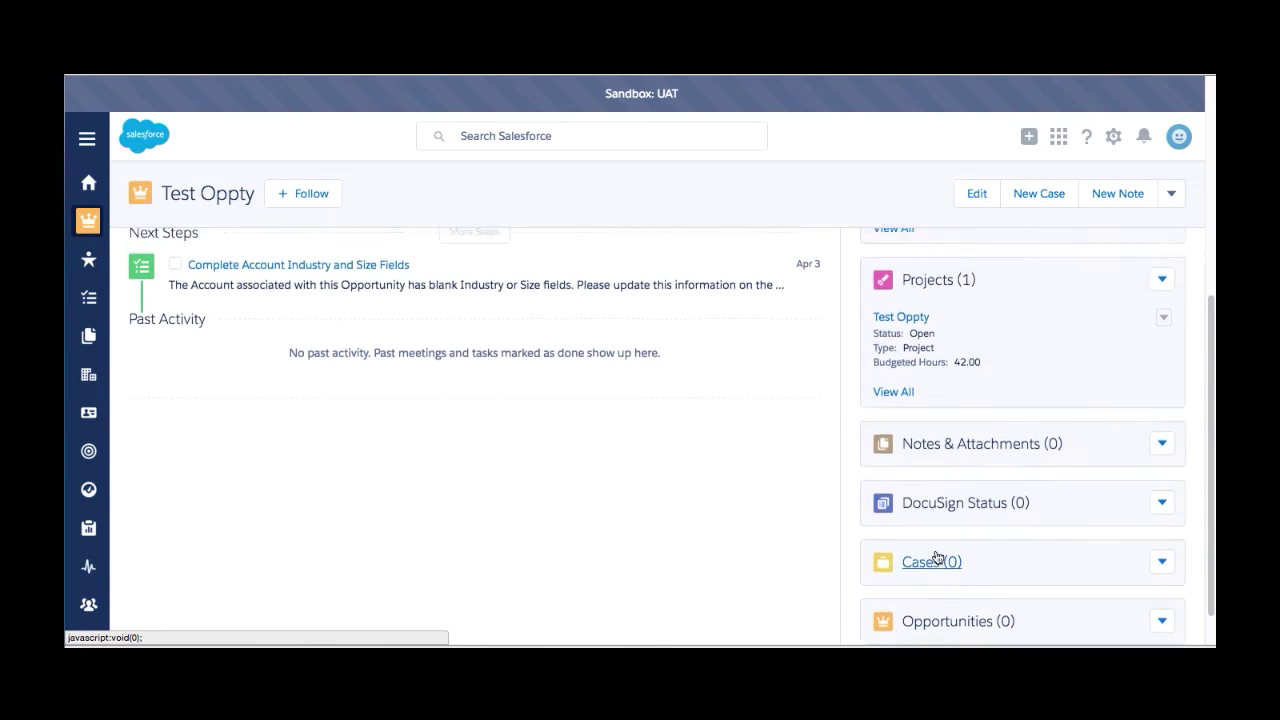
{"action": "scroll", "coordinate": [937, 557], "scroll_direction": "up", "scroll_amount": 1}
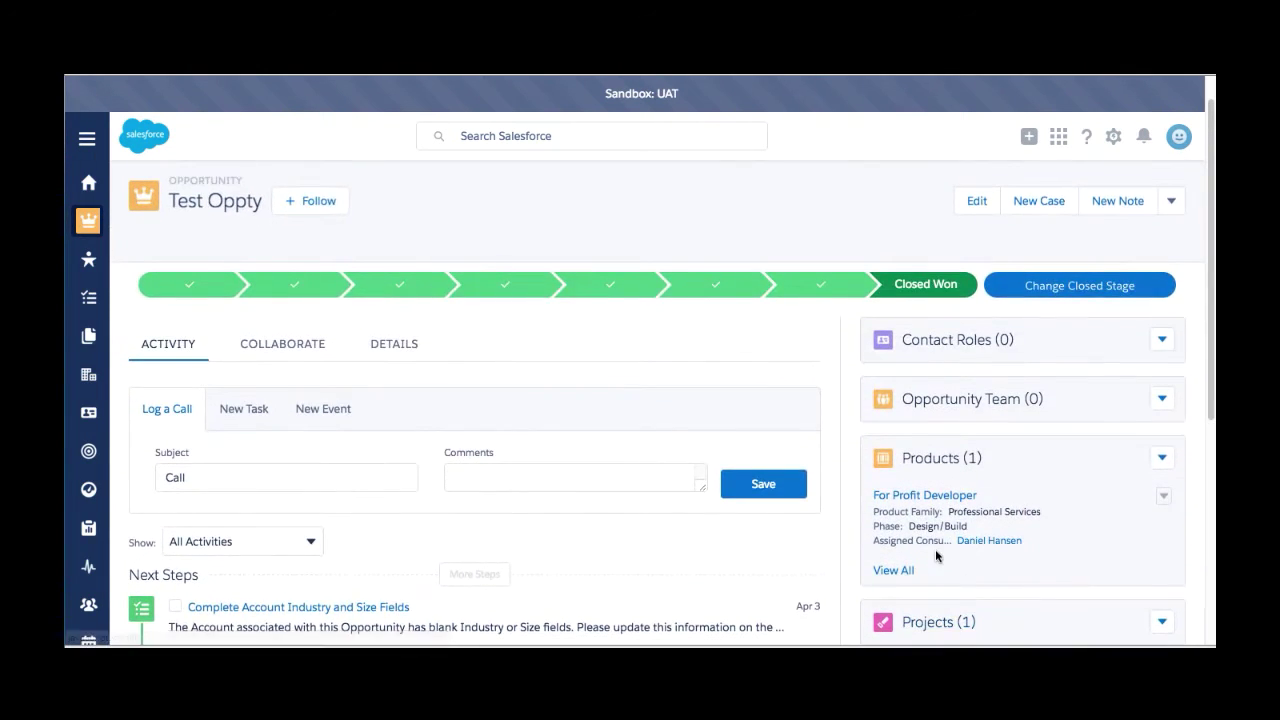
{"action": "scroll", "coordinate": [935, 549], "scroll_direction": "down", "scroll_amount": 2}
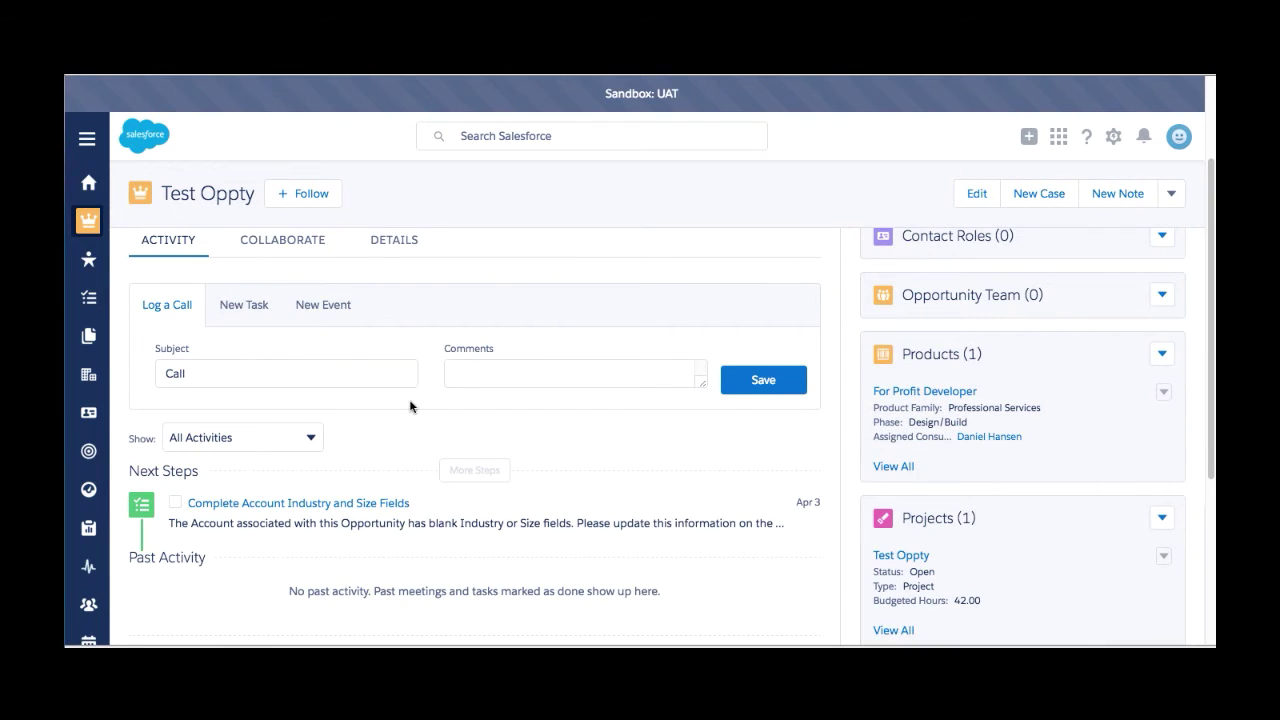
{"action": "scroll", "coordinate": [410, 406], "scroll_direction": "up", "scroll_amount": 1}
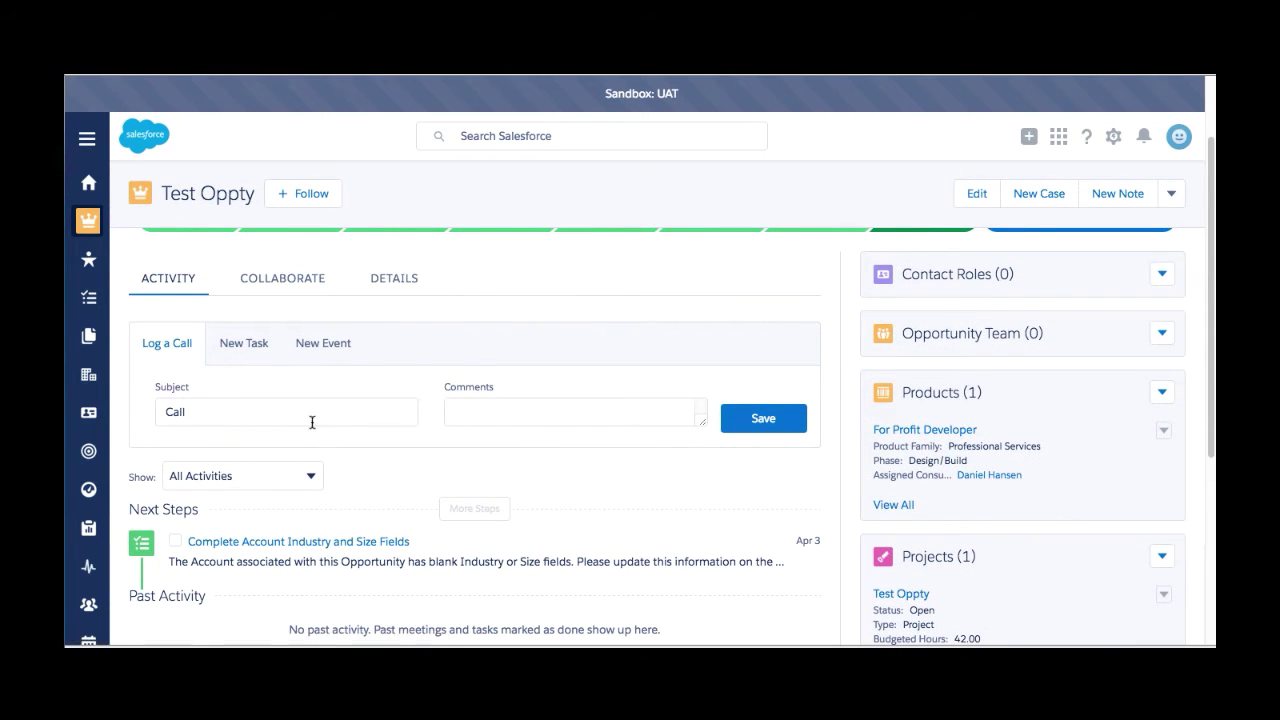
{"action": "scroll", "coordinate": [337, 423], "scroll_direction": "up", "scroll_amount": 1}
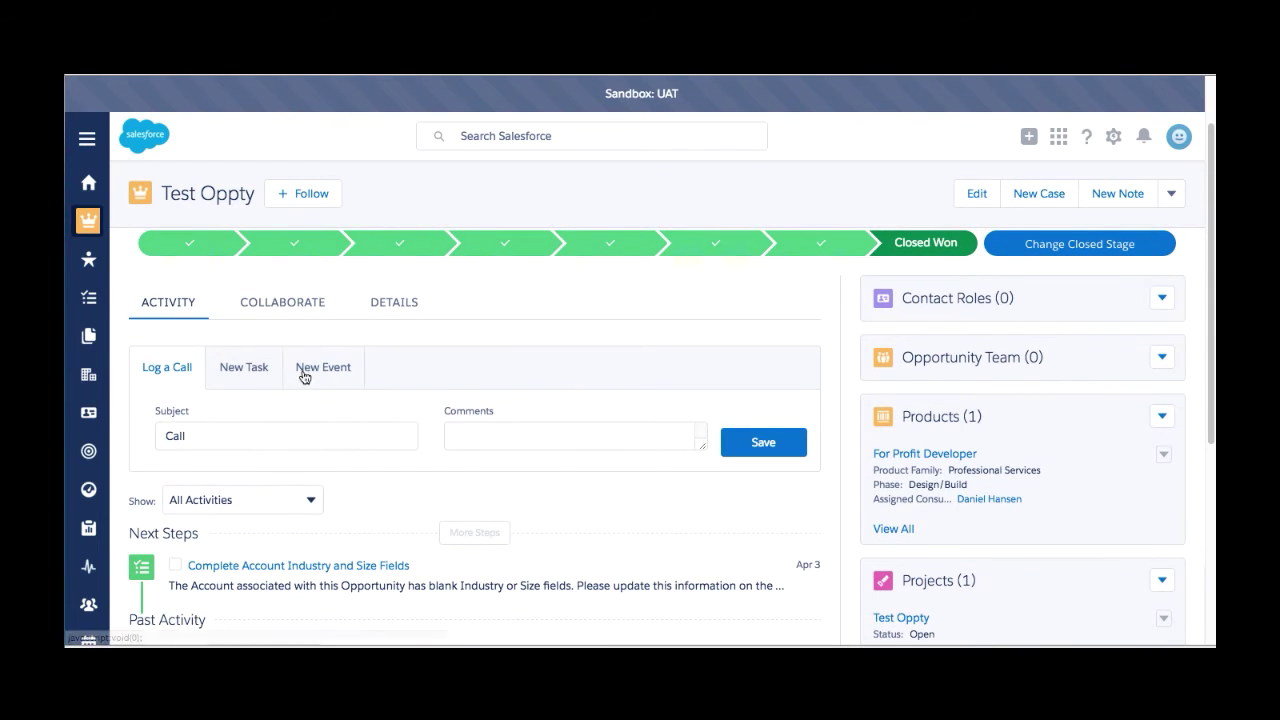
Step: Show Test Oppty's Collaborate feed, including the Total Amount change to USD 7,140.00
{"action": "left_click", "coordinate": [279, 316]}
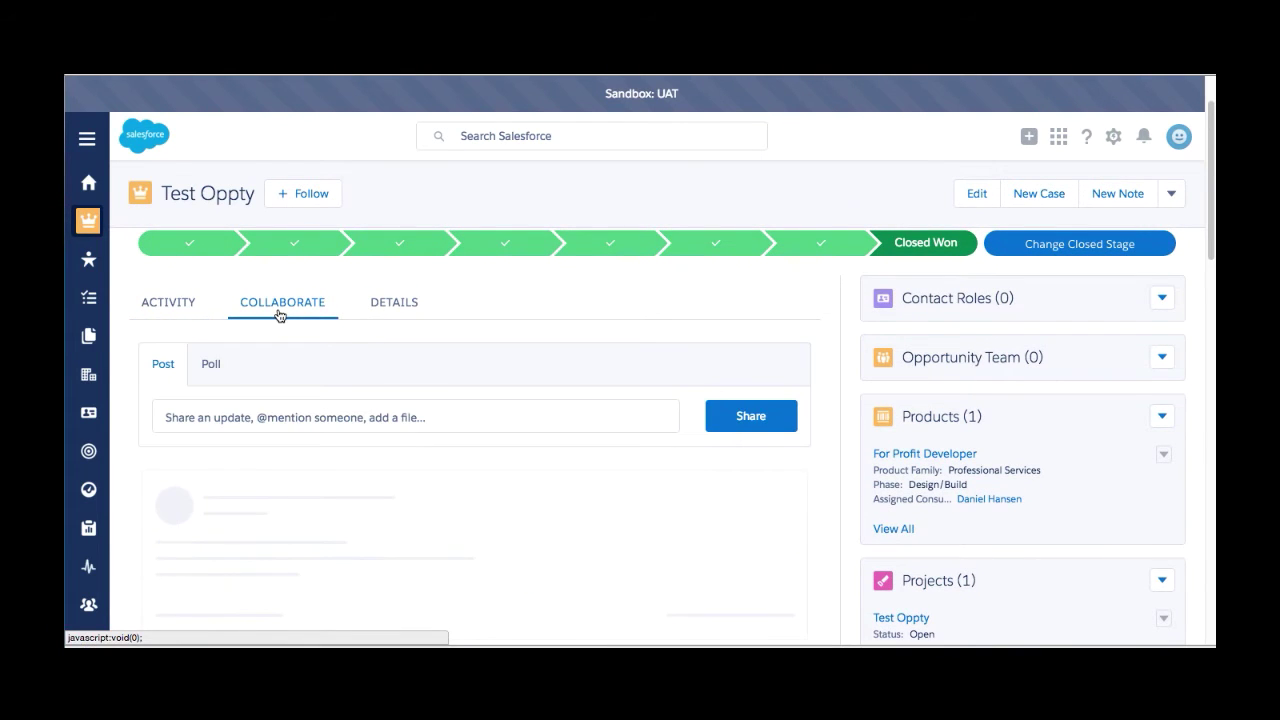
{"action": "scroll", "coordinate": [426, 455], "scroll_direction": "down", "scroll_amount": 3}
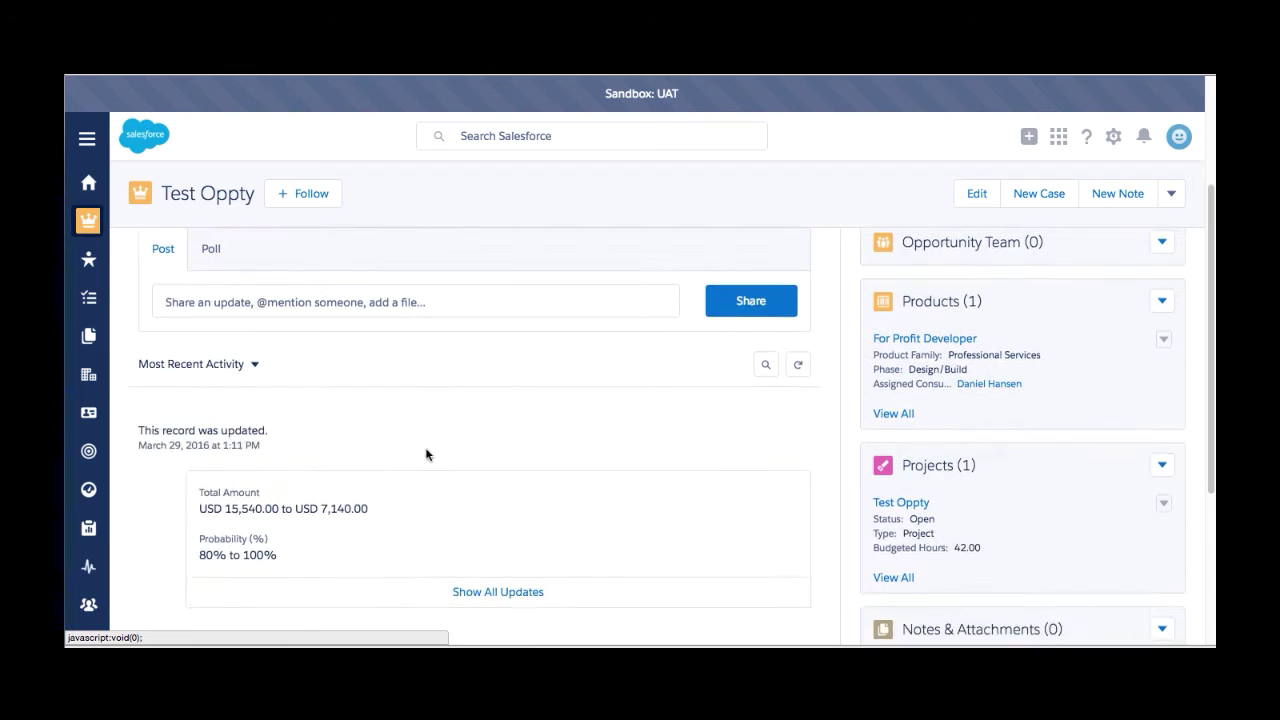
{"action": "scroll", "coordinate": [426, 455], "scroll_direction": "up", "scroll_amount": 2}
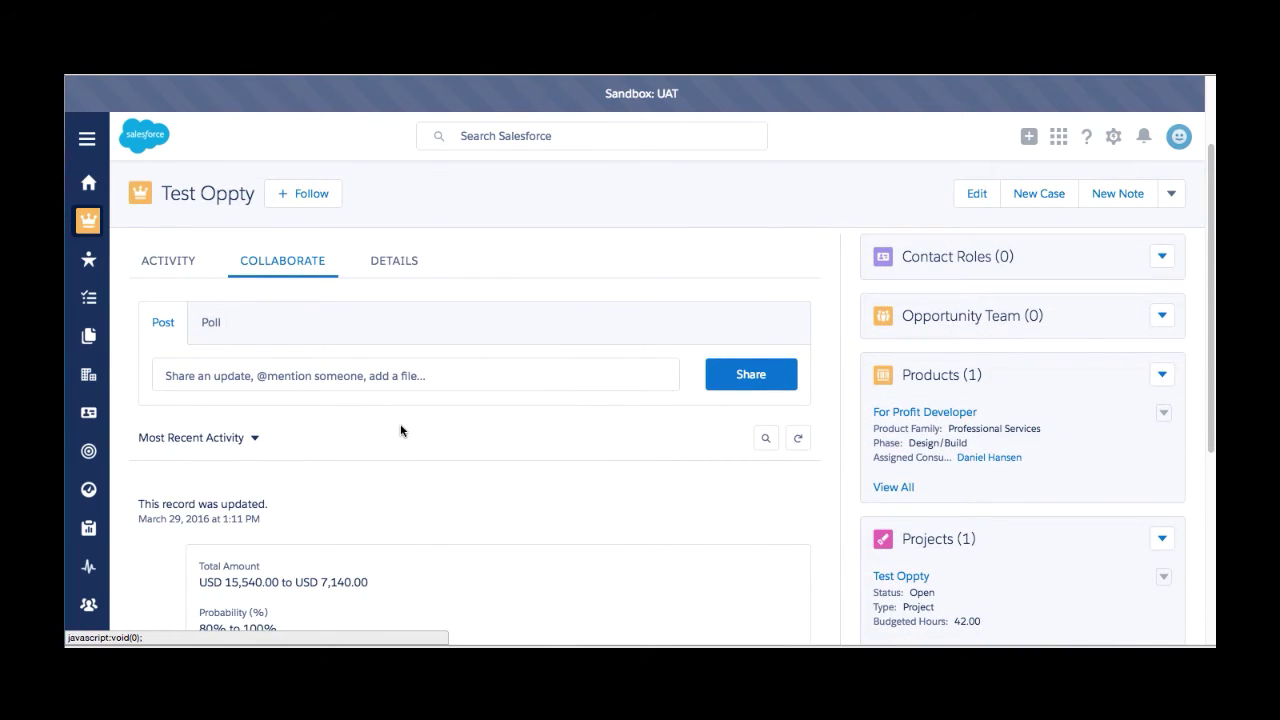
{"action": "scroll", "coordinate": [401, 431], "scroll_direction": "up", "scroll_amount": 1}
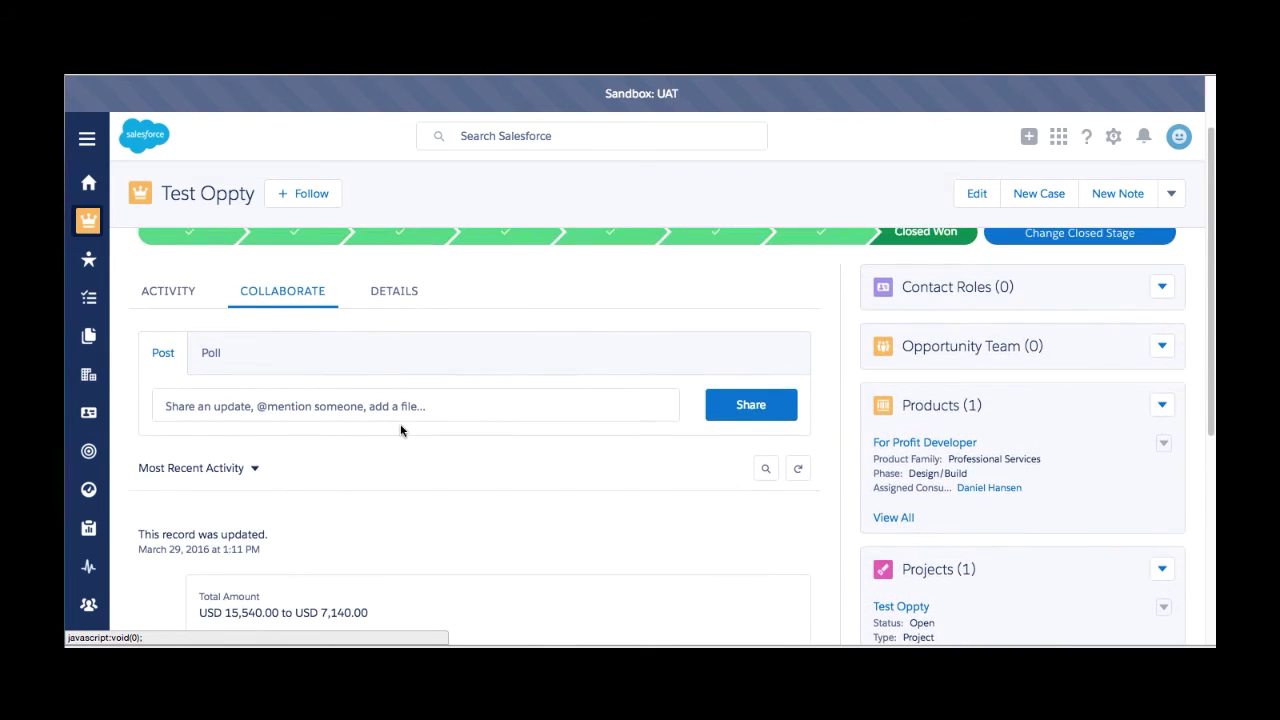
{"action": "left_click", "coordinate": [388, 300]}
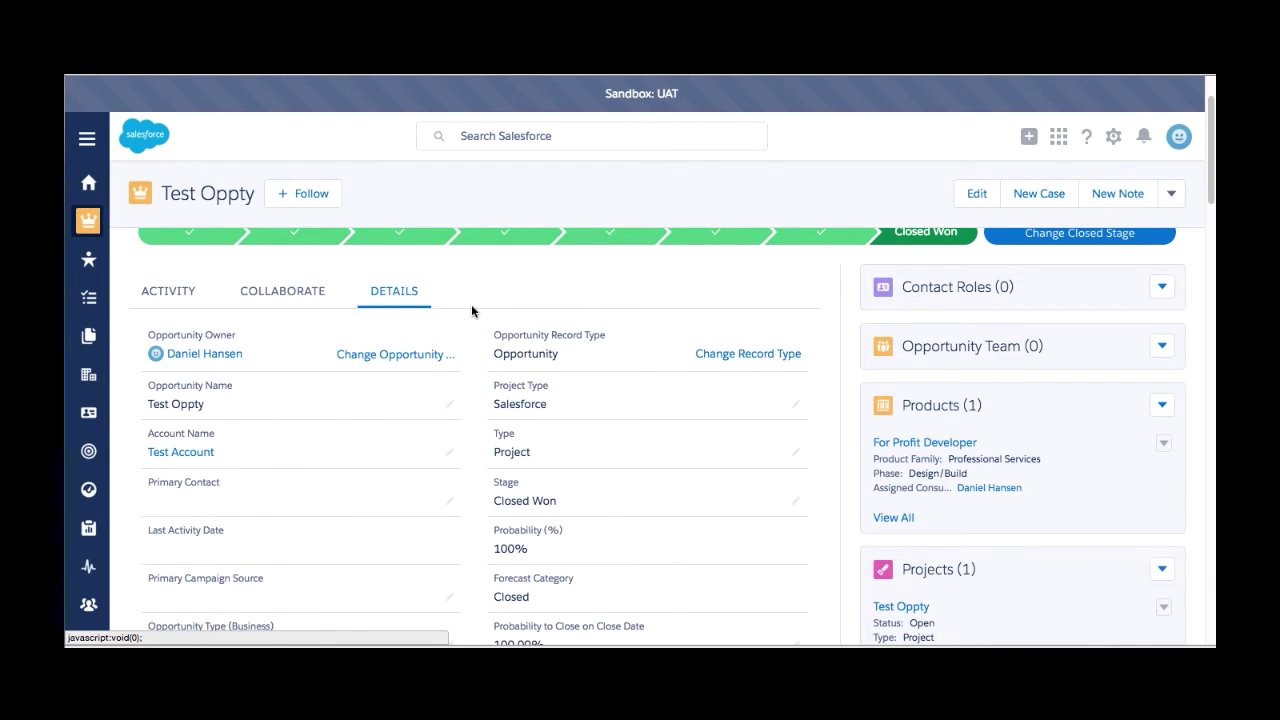
{"action": "scroll", "coordinate": [407, 475], "scroll_direction": "down", "scroll_amount": 1}
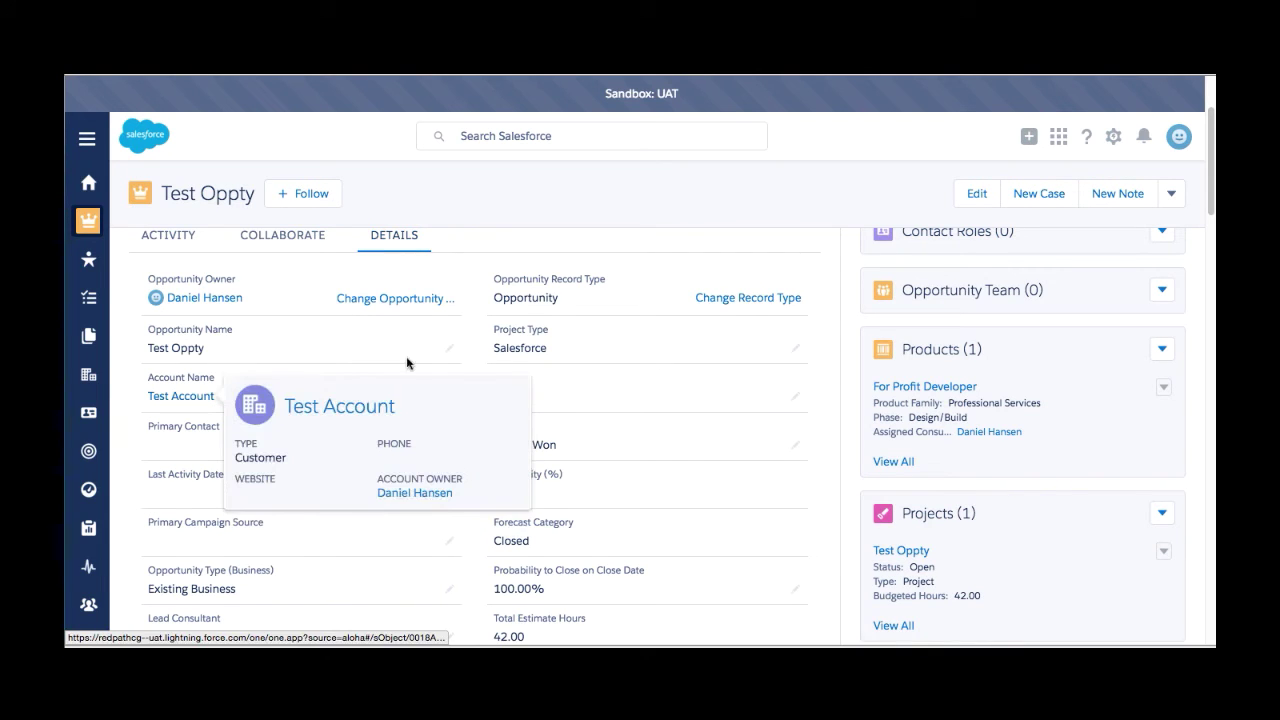
{"action": "scroll", "coordinate": [637, 367], "scroll_direction": "down", "scroll_amount": 1}
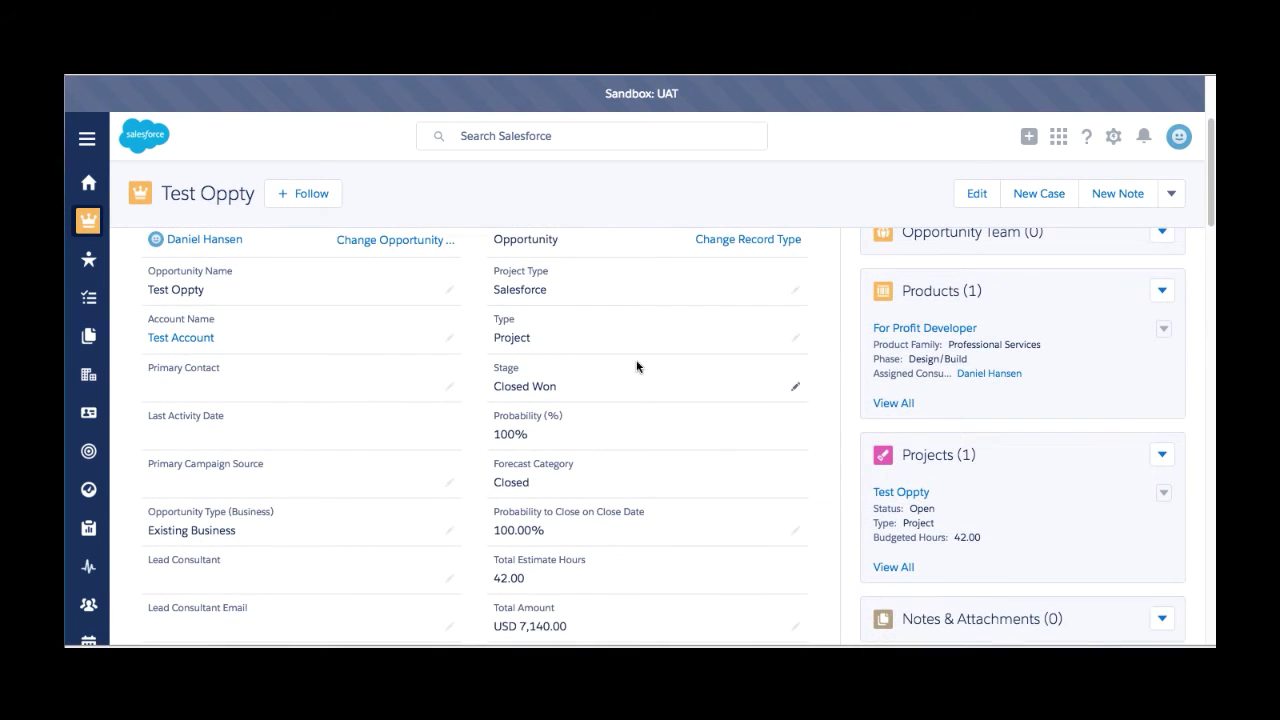
Step: Inline-edit Test Oppty's Stage, keeping Closed Won, and review the editable fields
{"action": "double_click", "coordinate": [548, 384]}
{"action": "left_click", "coordinate": [548, 386]}
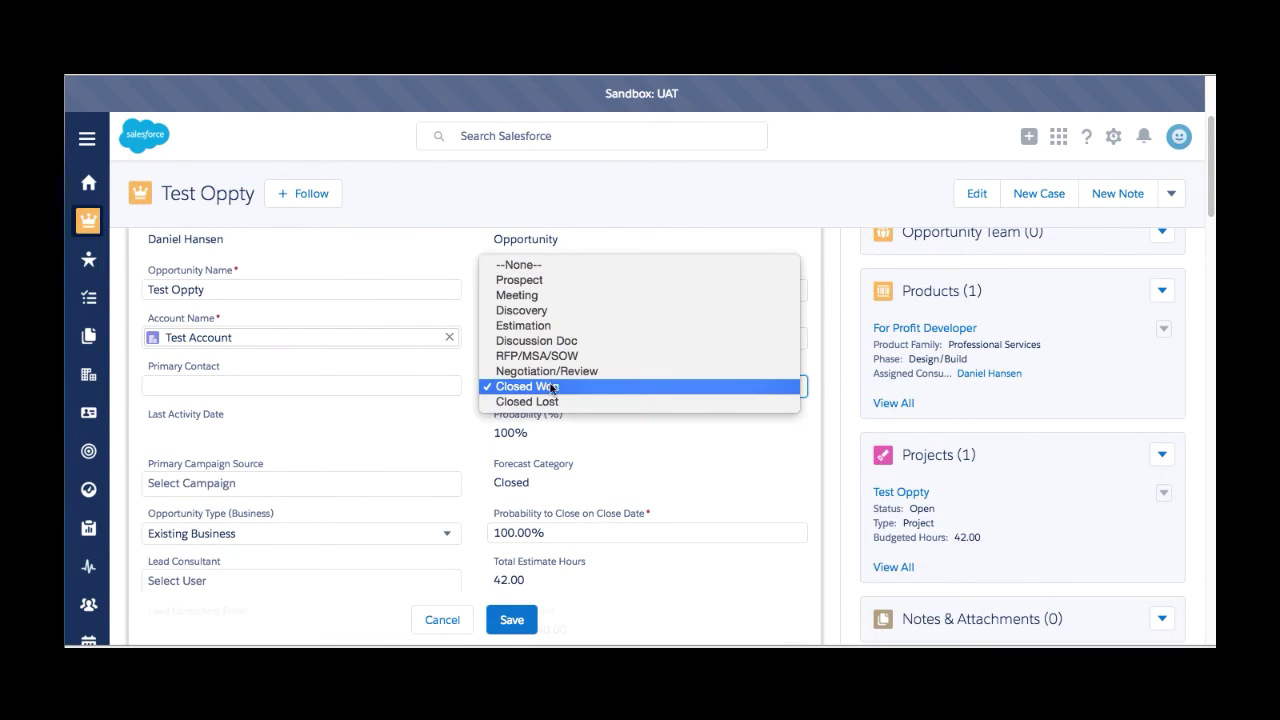
{"action": "left_click", "coordinate": [461, 427]}
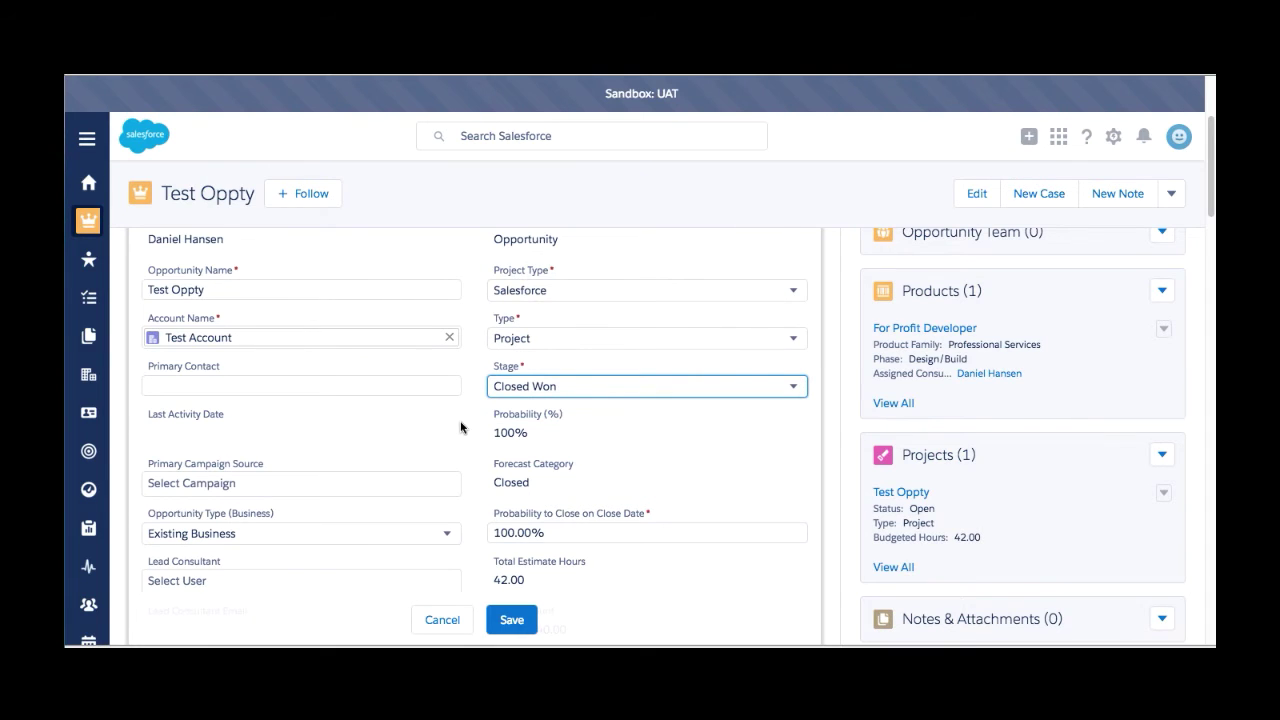
{"action": "scroll", "coordinate": [461, 427], "scroll_direction": "down", "scroll_amount": 3}
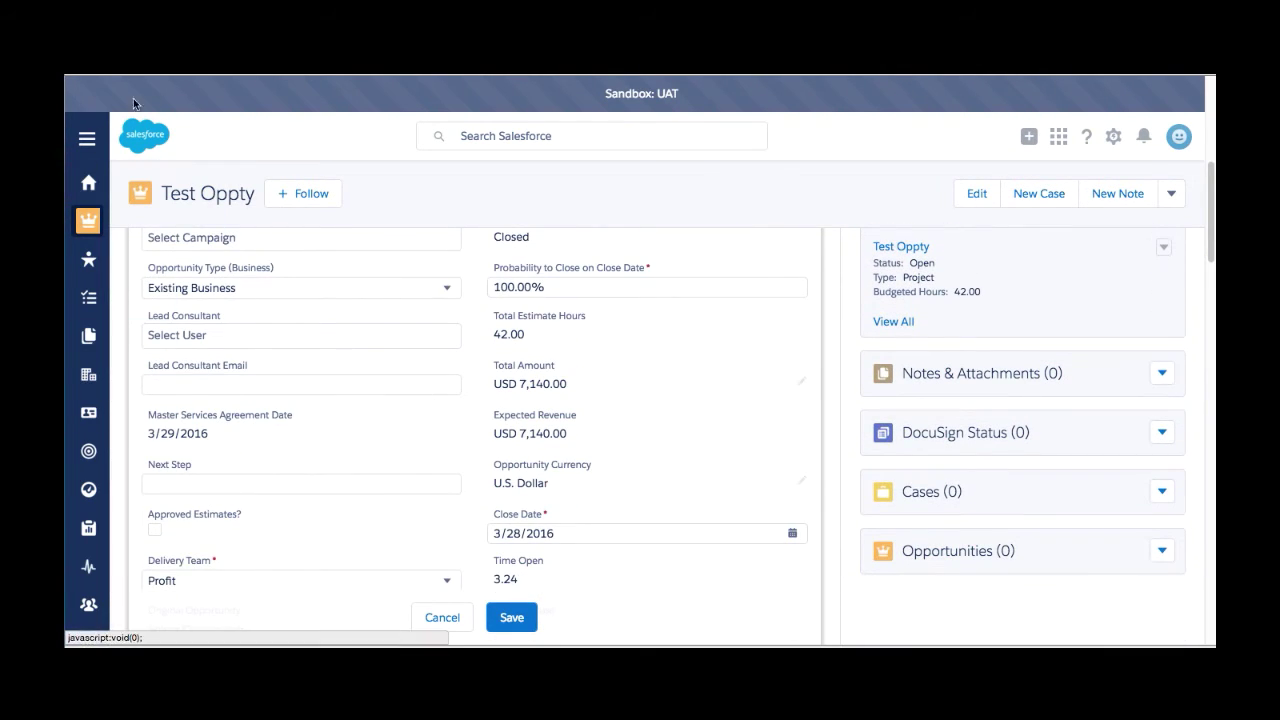
{"action": "scroll", "coordinate": [512, 362], "scroll_direction": "down", "scroll_amount": 2}
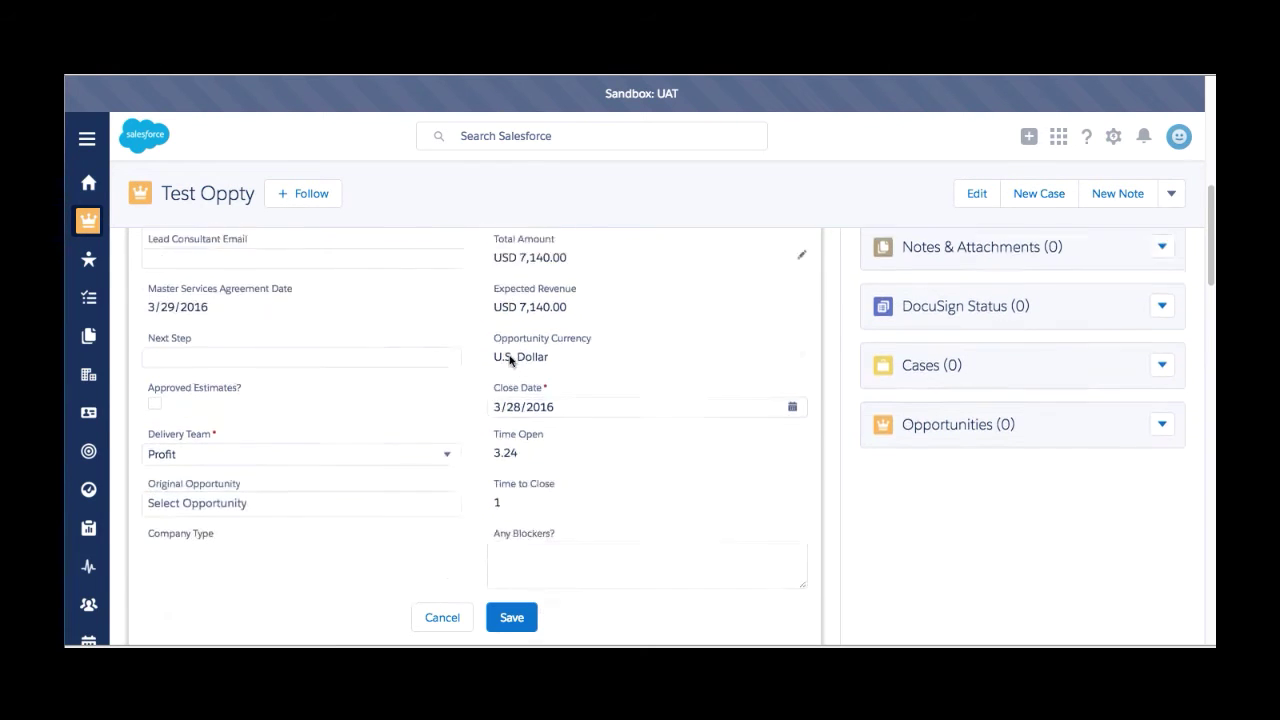
{"action": "scroll", "coordinate": [510, 360], "scroll_direction": "down", "scroll_amount": 2}
{"action": "scroll", "coordinate": [510, 358], "scroll_direction": "up", "scroll_amount": 1}
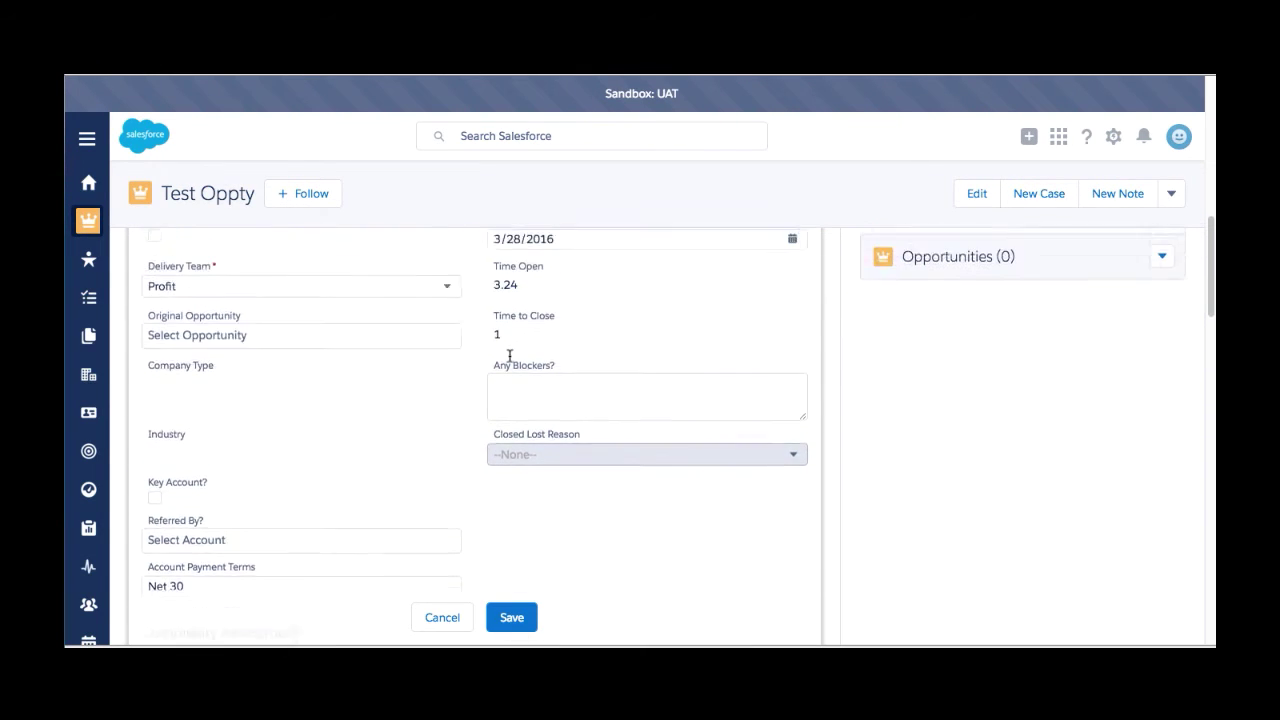
{"action": "scroll", "coordinate": [510, 358], "scroll_direction": "up", "scroll_amount": 1}
{"action": "scroll", "coordinate": [510, 360], "scroll_direction": "down", "scroll_amount": 4}
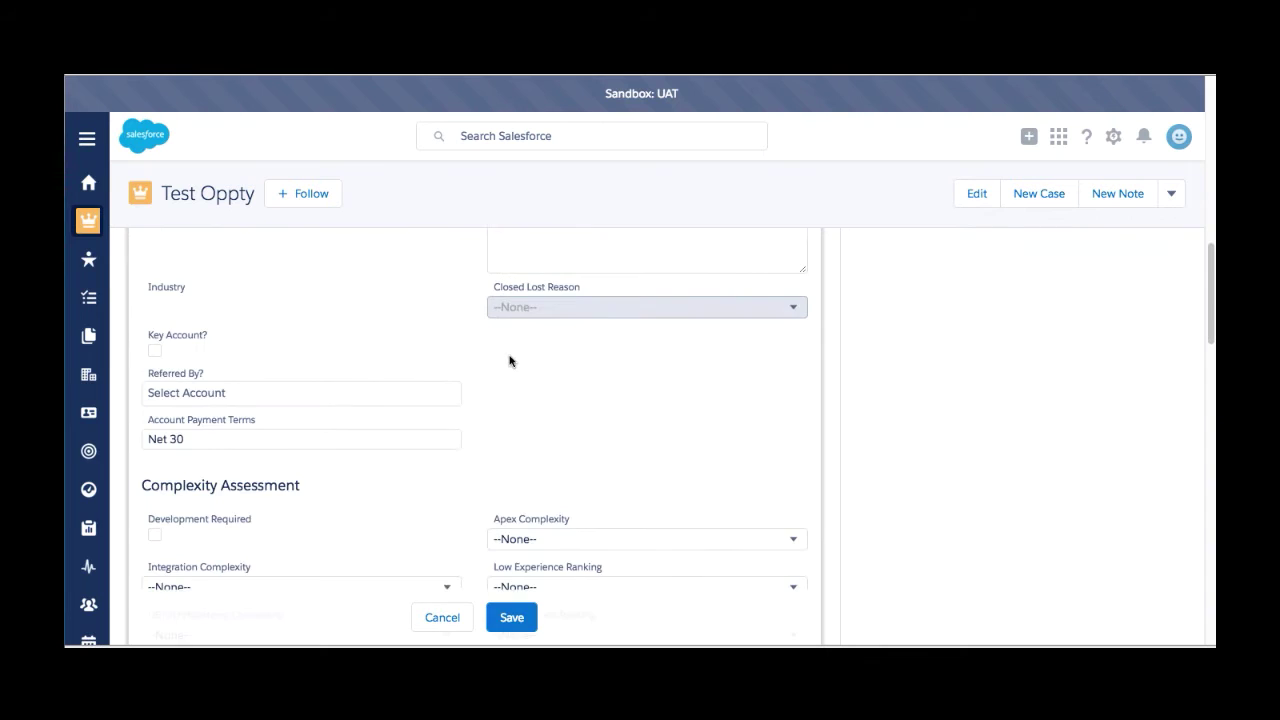
{"action": "scroll", "coordinate": [510, 360], "scroll_direction": "up", "scroll_amount": 10}
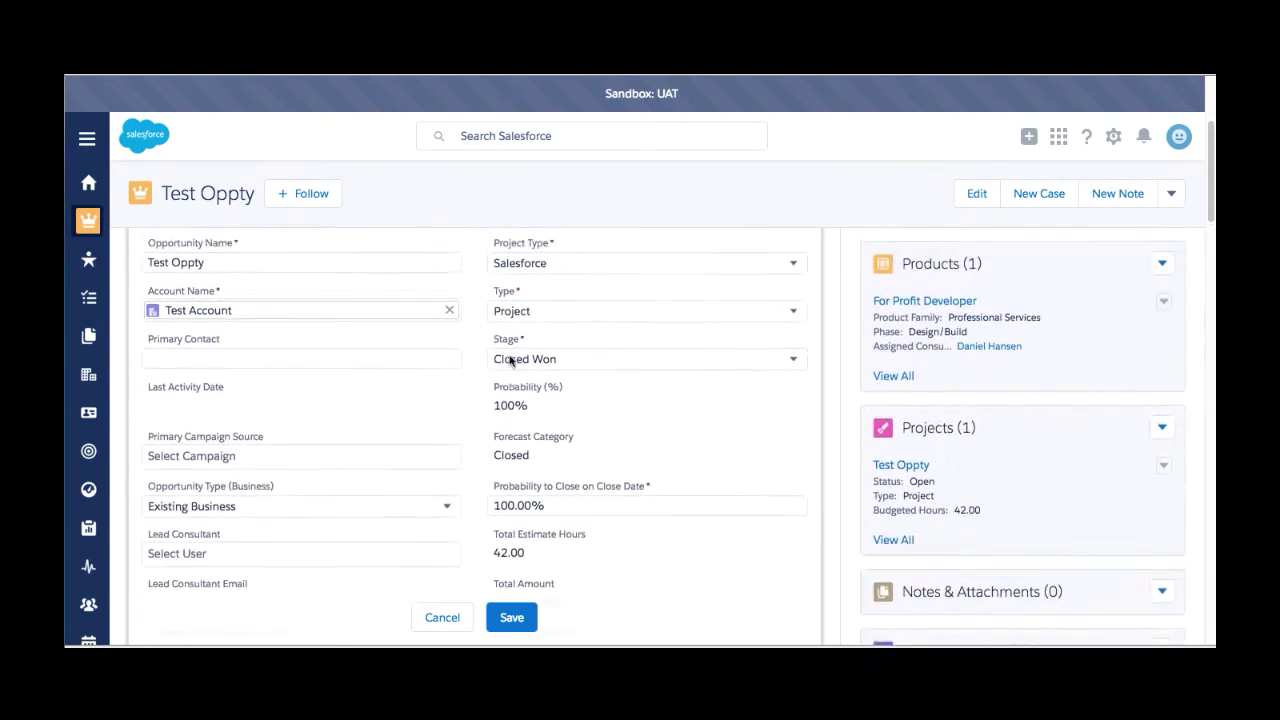
{"action": "scroll", "coordinate": [510, 360], "scroll_direction": "up", "scroll_amount": 1}
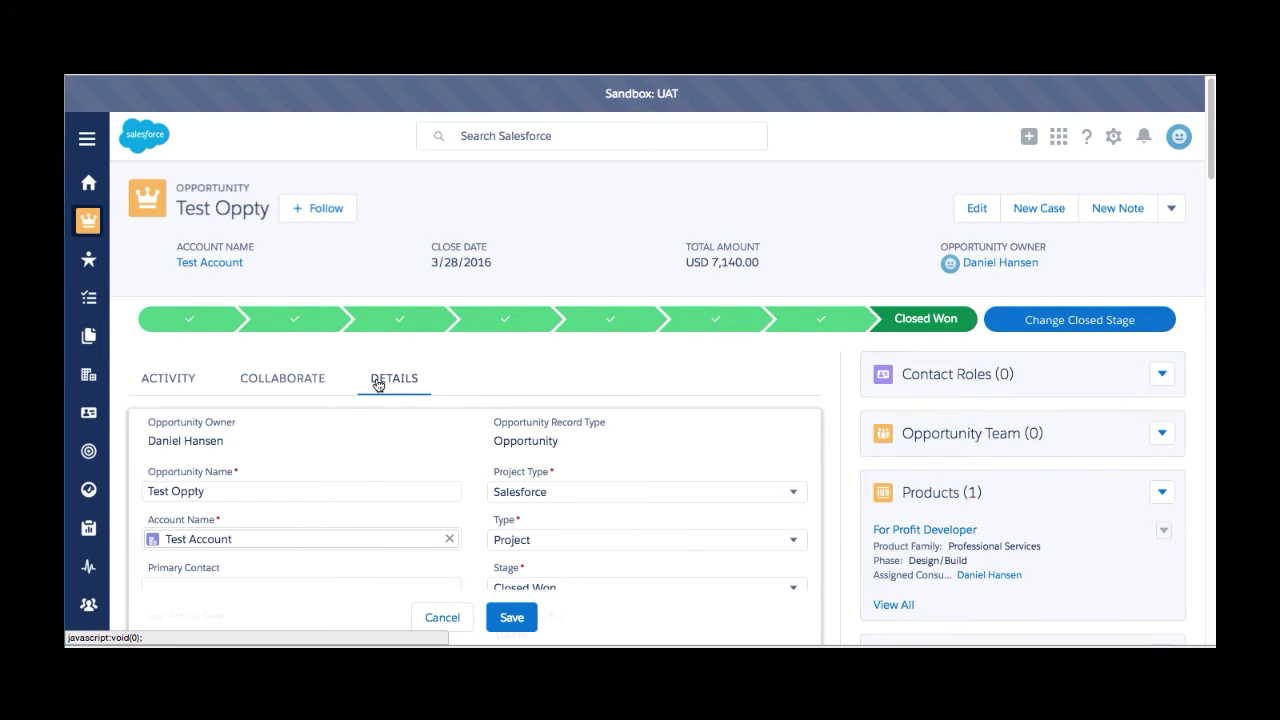
Step: Open Test Account from Recently Viewed accounts and review its two contacts and two opportunities
{"action": "left_click", "coordinate": [88, 378]}
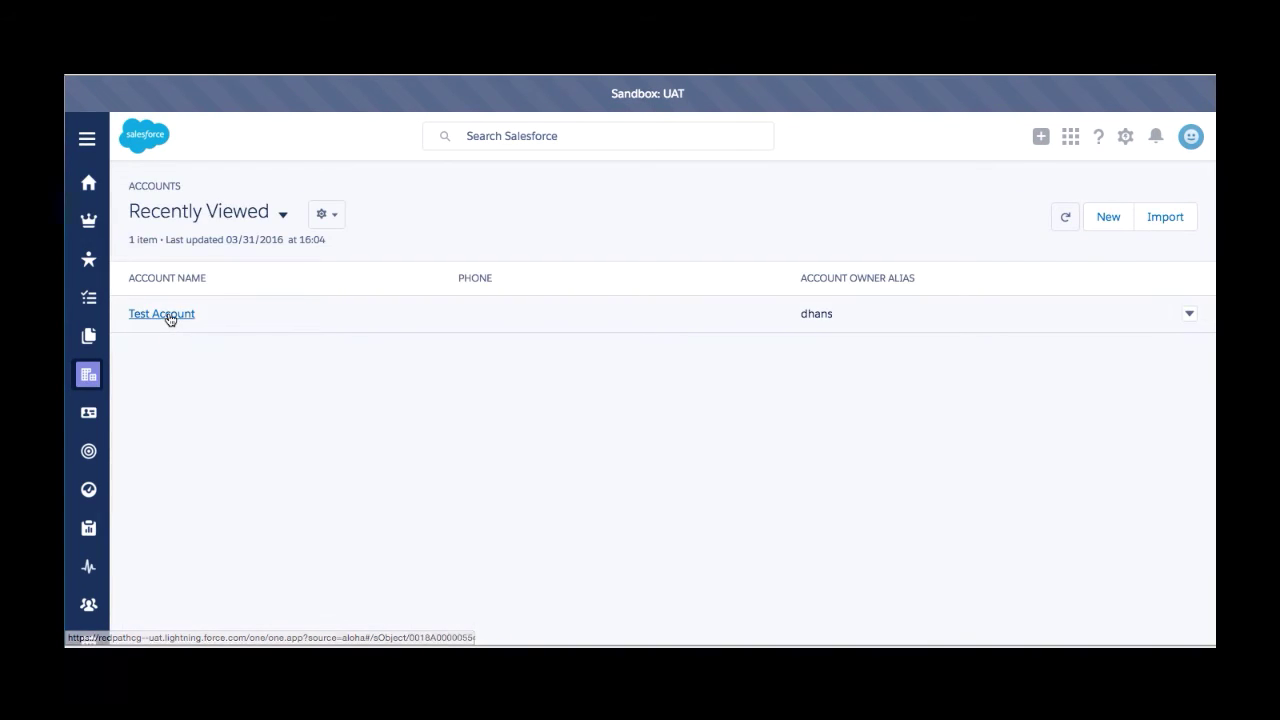
{"action": "left_click", "coordinate": [168, 315]}
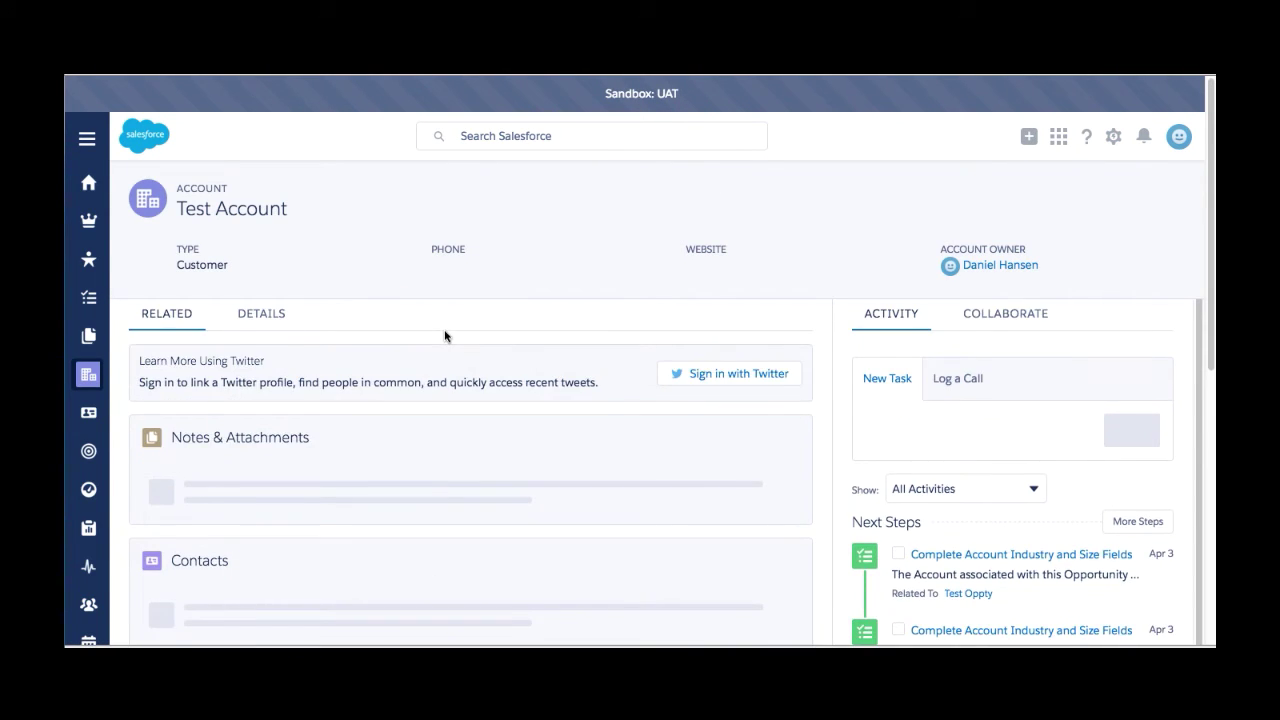
{"action": "scroll", "coordinate": [445, 336], "scroll_direction": "down", "scroll_amount": 1}
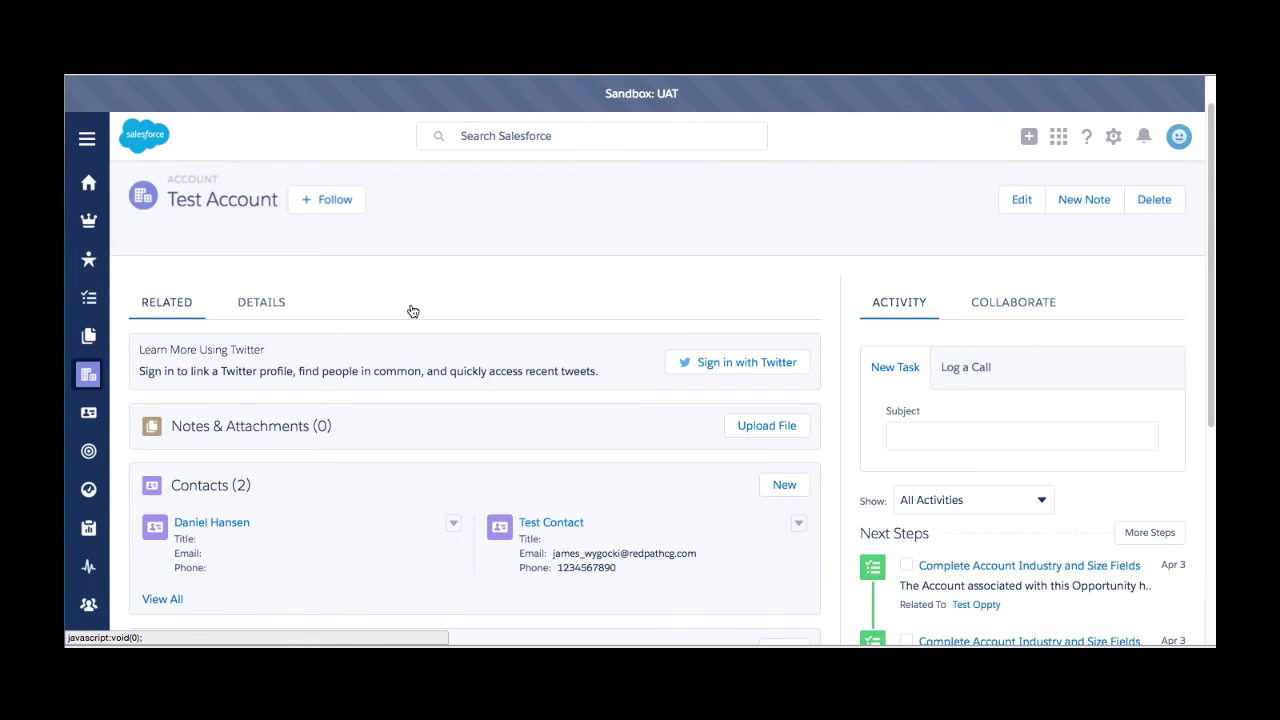
{"action": "scroll", "coordinate": [277, 417], "scroll_direction": "down", "scroll_amount": 4}
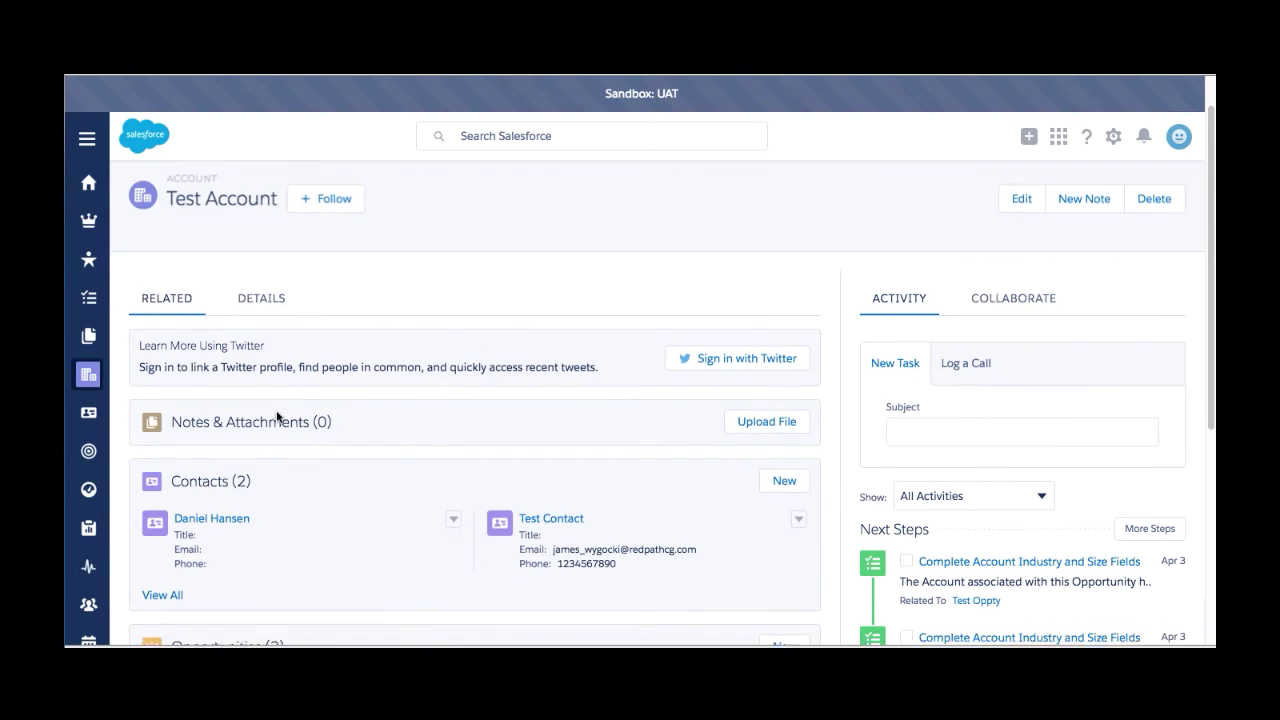
{"action": "scroll", "coordinate": [277, 417], "scroll_direction": "up", "scroll_amount": 4}
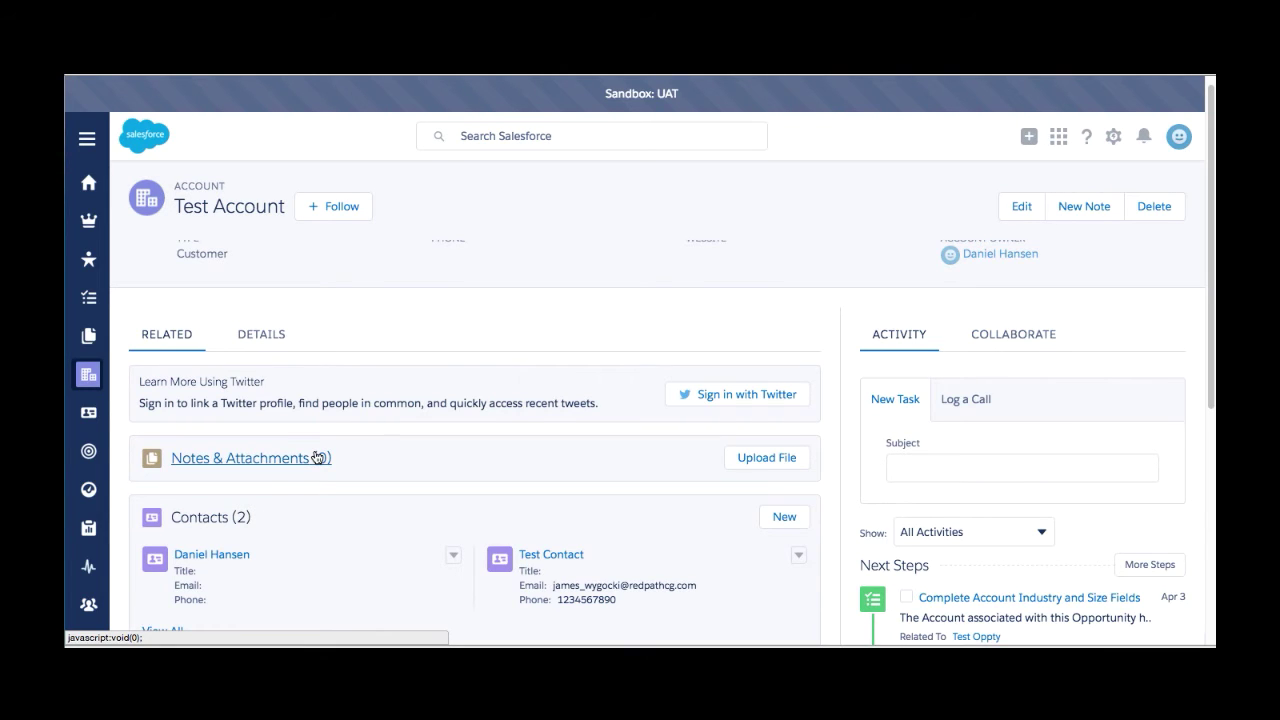
Step: Show Test Account's details: Type Customer, agreement date 3/29/2016, Payment Terms Net 30
{"action": "left_click", "coordinate": [258, 340]}
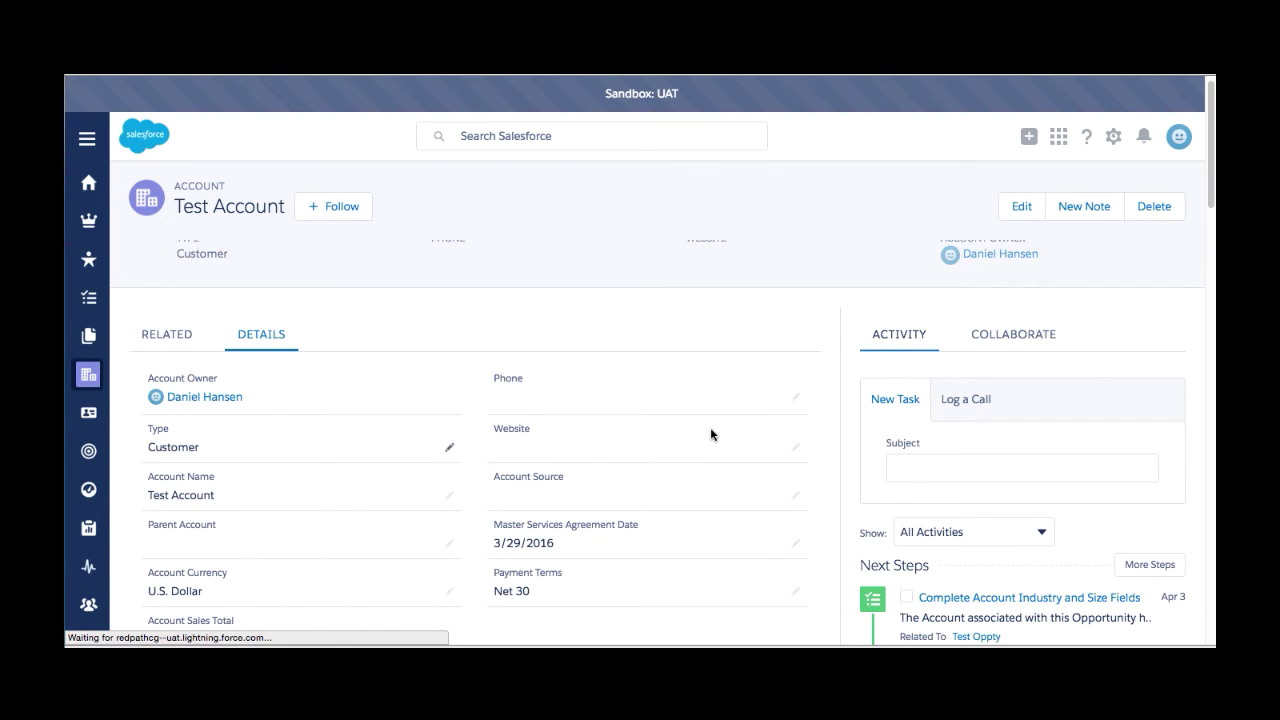
{"action": "scroll", "coordinate": [710, 430], "scroll_direction": "down", "scroll_amount": 3}
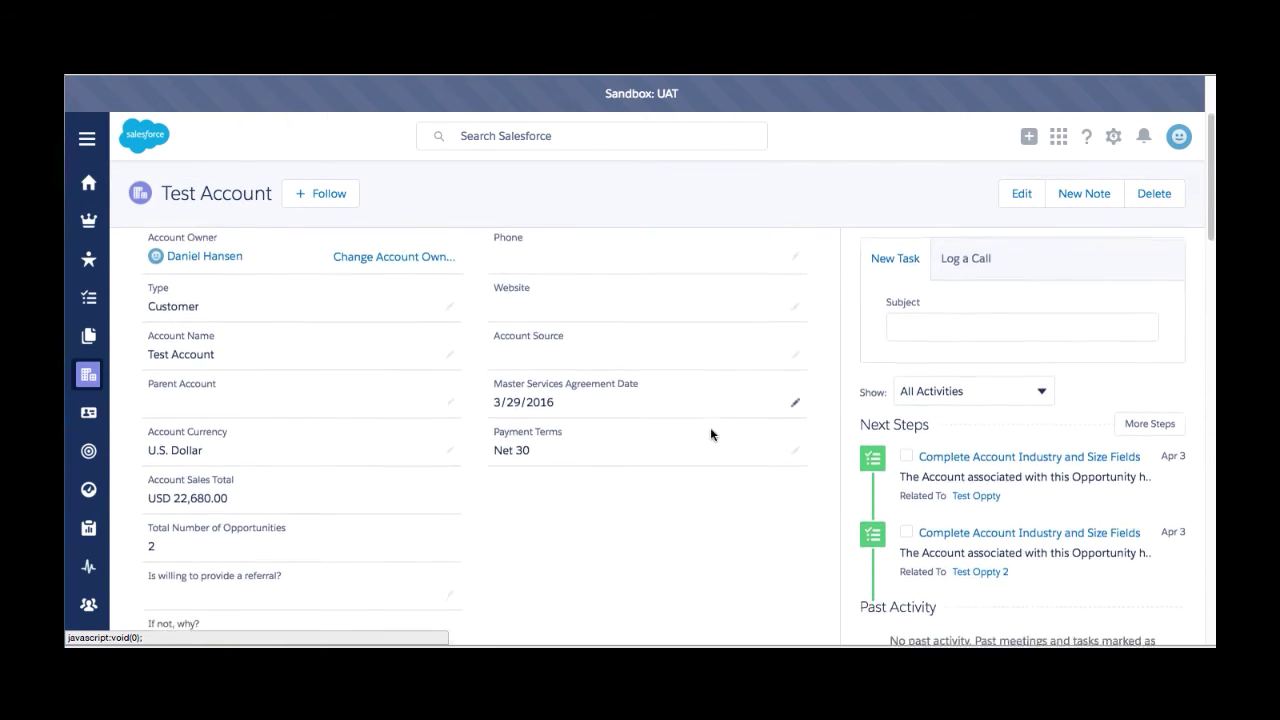
{"action": "scroll", "coordinate": [710, 429], "scroll_direction": "down", "scroll_amount": 5}
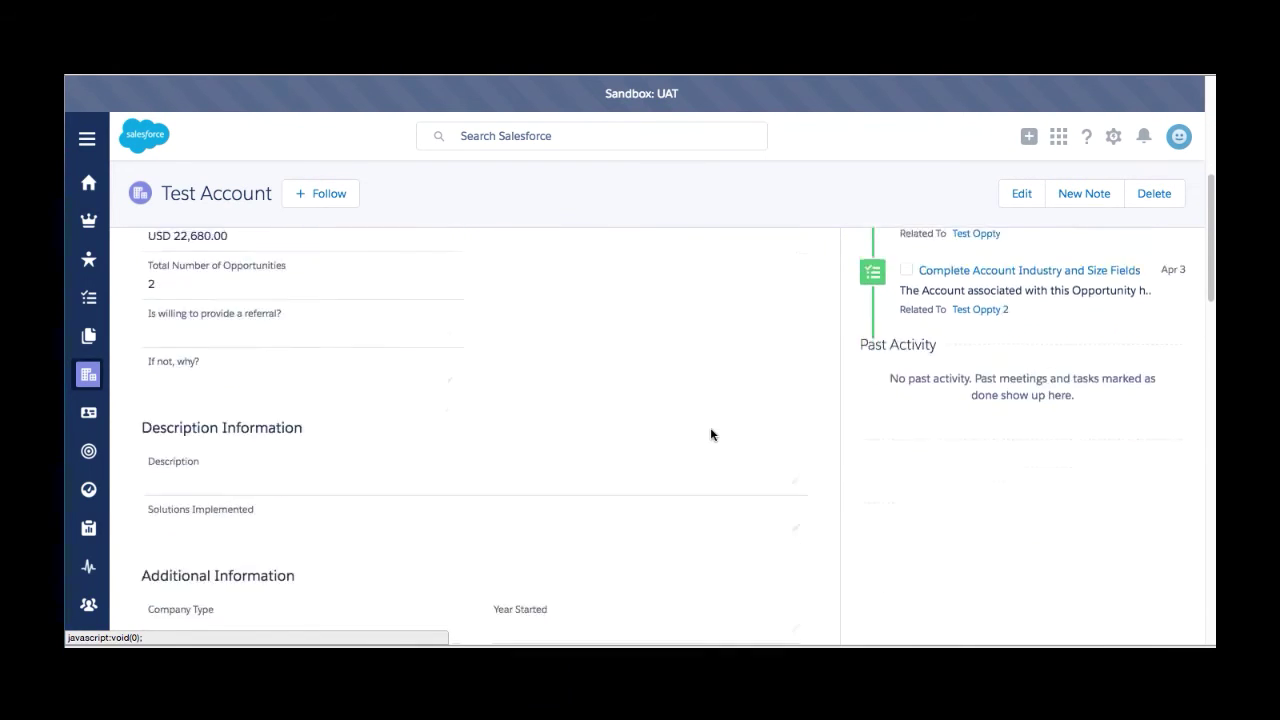
{"action": "scroll", "coordinate": [711, 434], "scroll_direction": "down", "scroll_amount": 12}
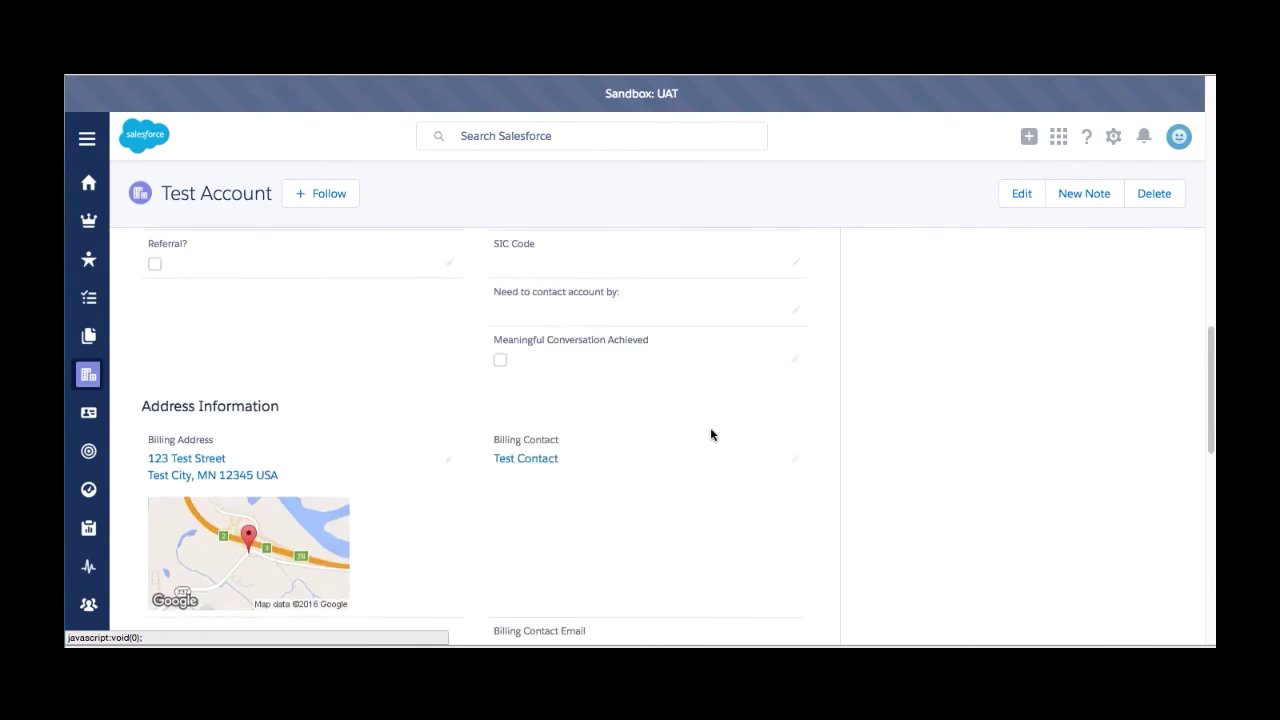
{"action": "scroll", "coordinate": [711, 434], "scroll_direction": "down", "scroll_amount": 10}
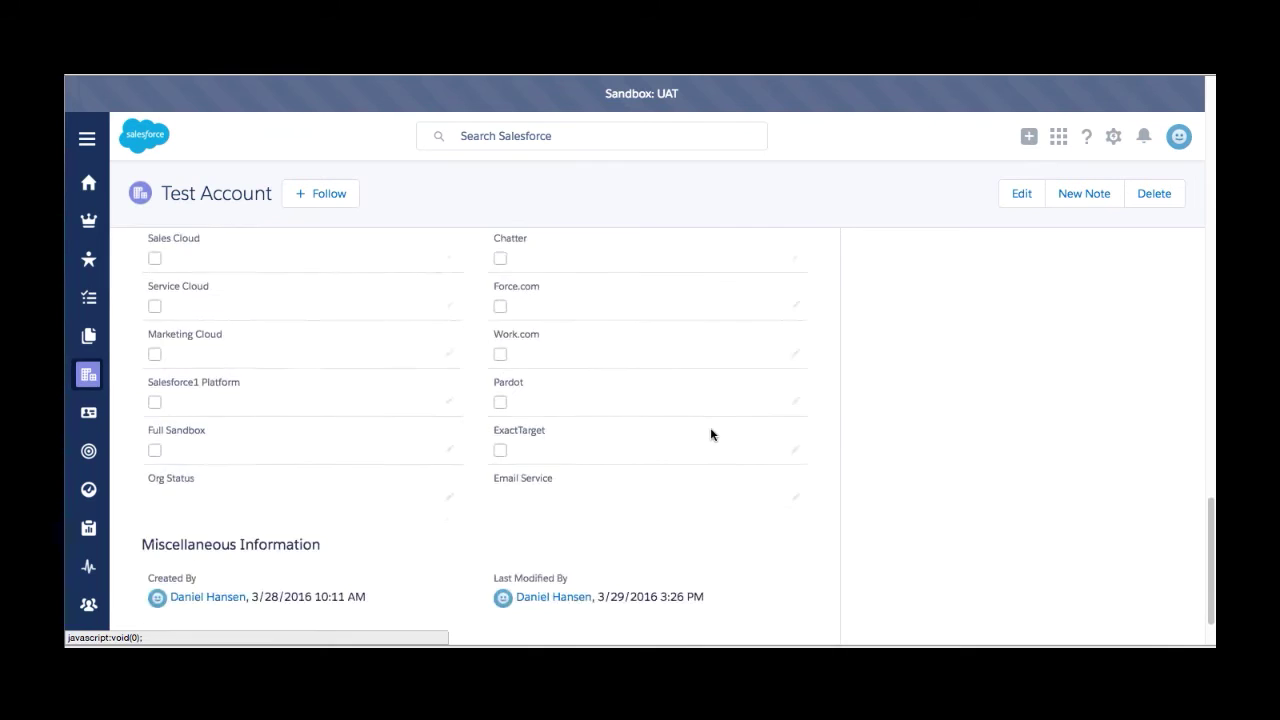
{"action": "scroll", "coordinate": [711, 434], "scroll_direction": "up", "scroll_amount": 20}
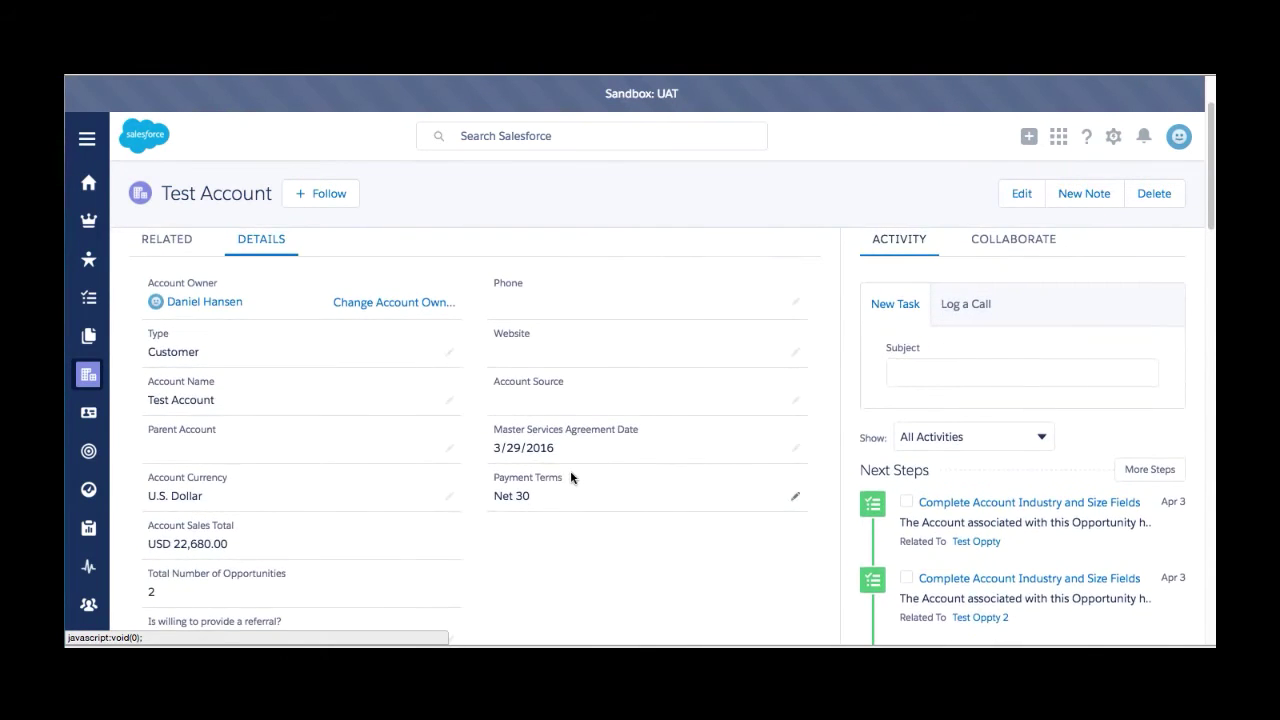
{"action": "scroll", "coordinate": [570, 477], "scroll_direction": "up", "scroll_amount": 2}
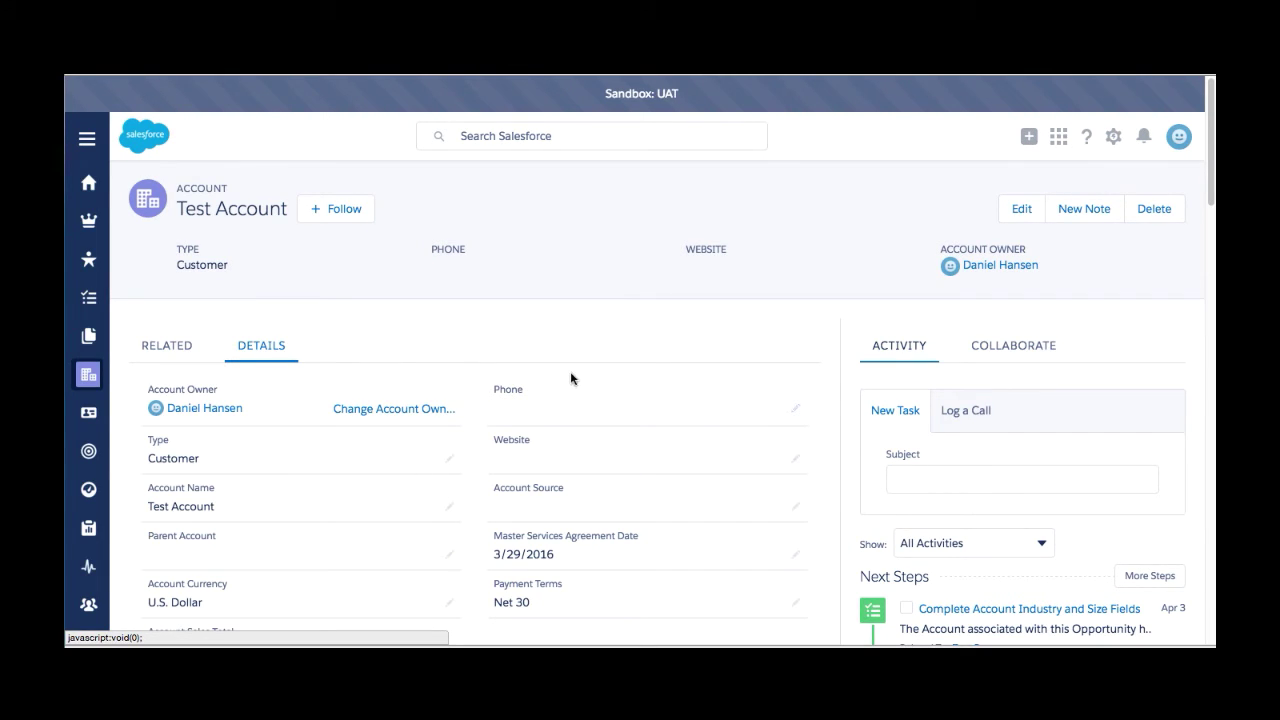
Step: Open the Edit Test Account form, look through its fields, and cancel without saving
{"action": "left_click", "coordinate": [1023, 212]}
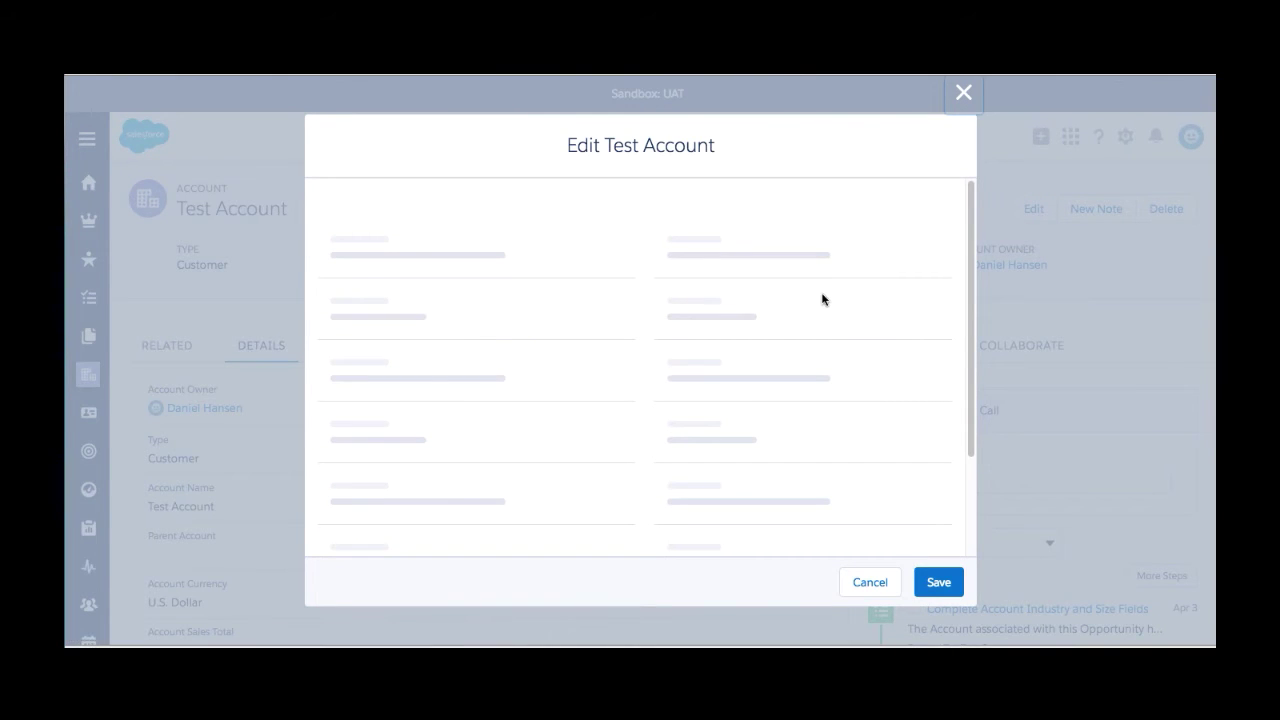
{"action": "scroll", "coordinate": [822, 294], "scroll_direction": "down", "scroll_amount": 2}
{"action": "scroll", "coordinate": [822, 294], "scroll_direction": "down", "scroll_amount": 5}
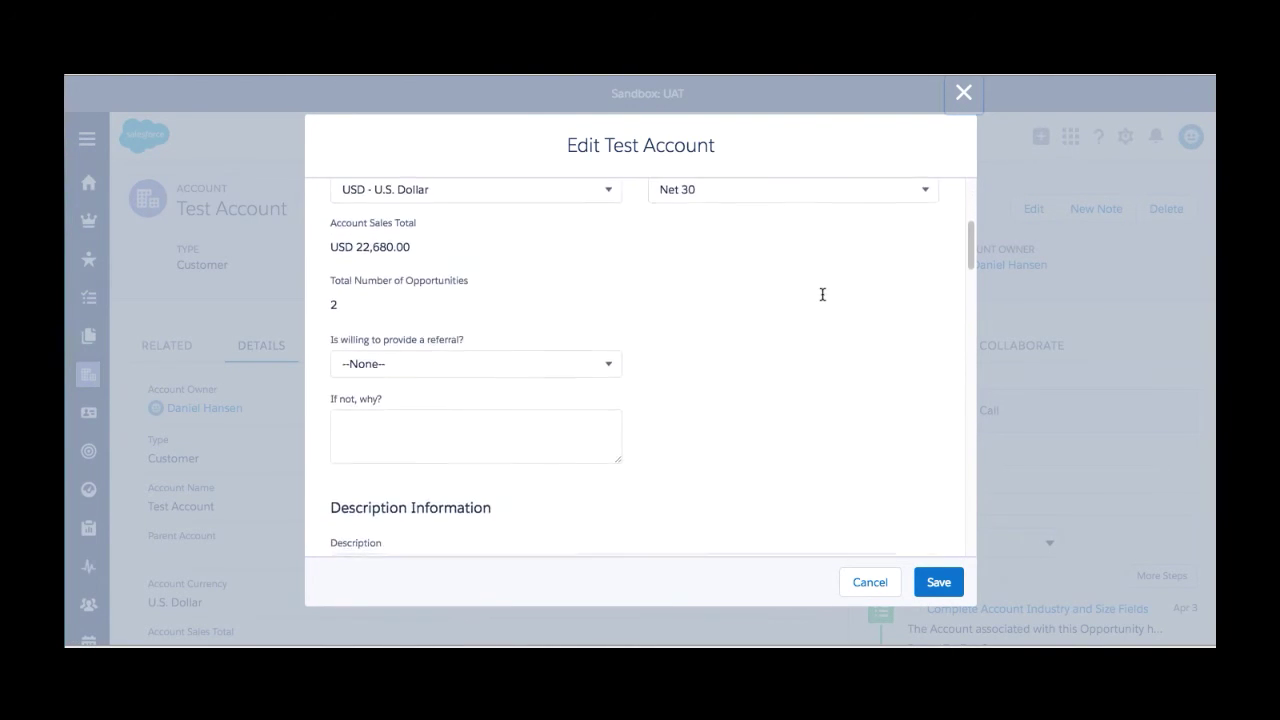
{"action": "scroll", "coordinate": [822, 294], "scroll_direction": "up", "scroll_amount": 7}
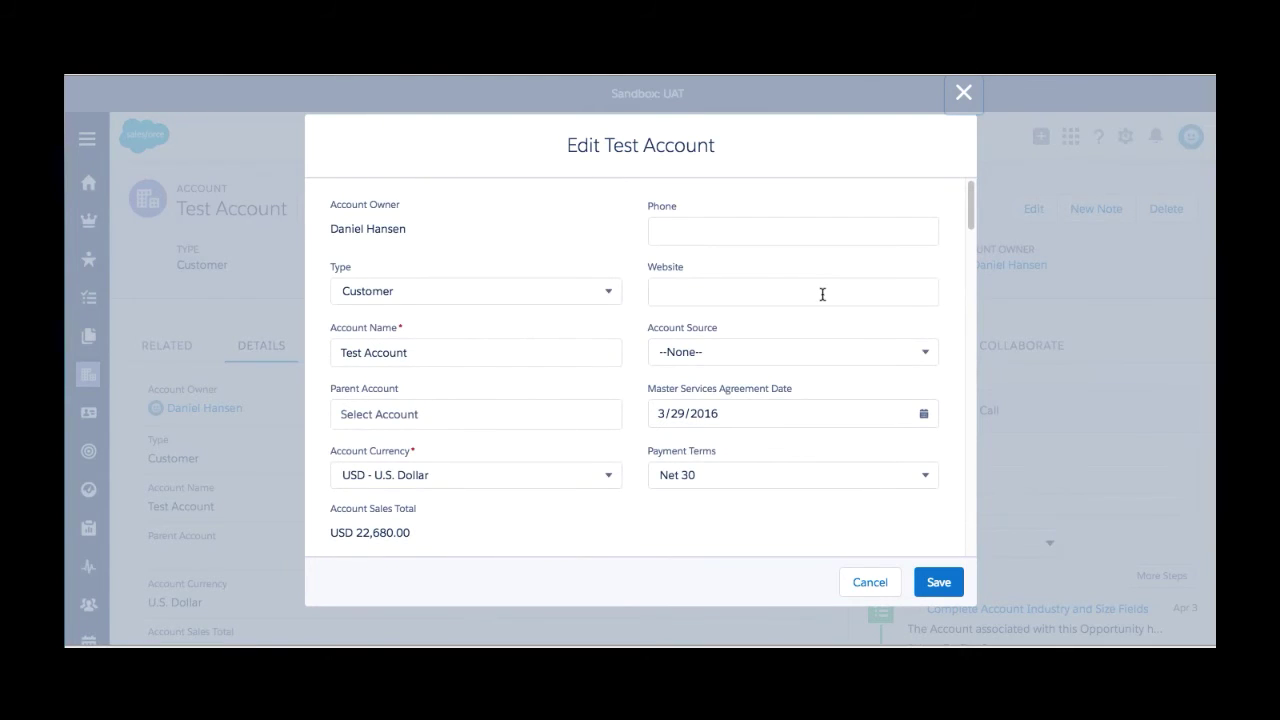
{"action": "scroll", "coordinate": [822, 294], "scroll_direction": "down", "scroll_amount": 10}
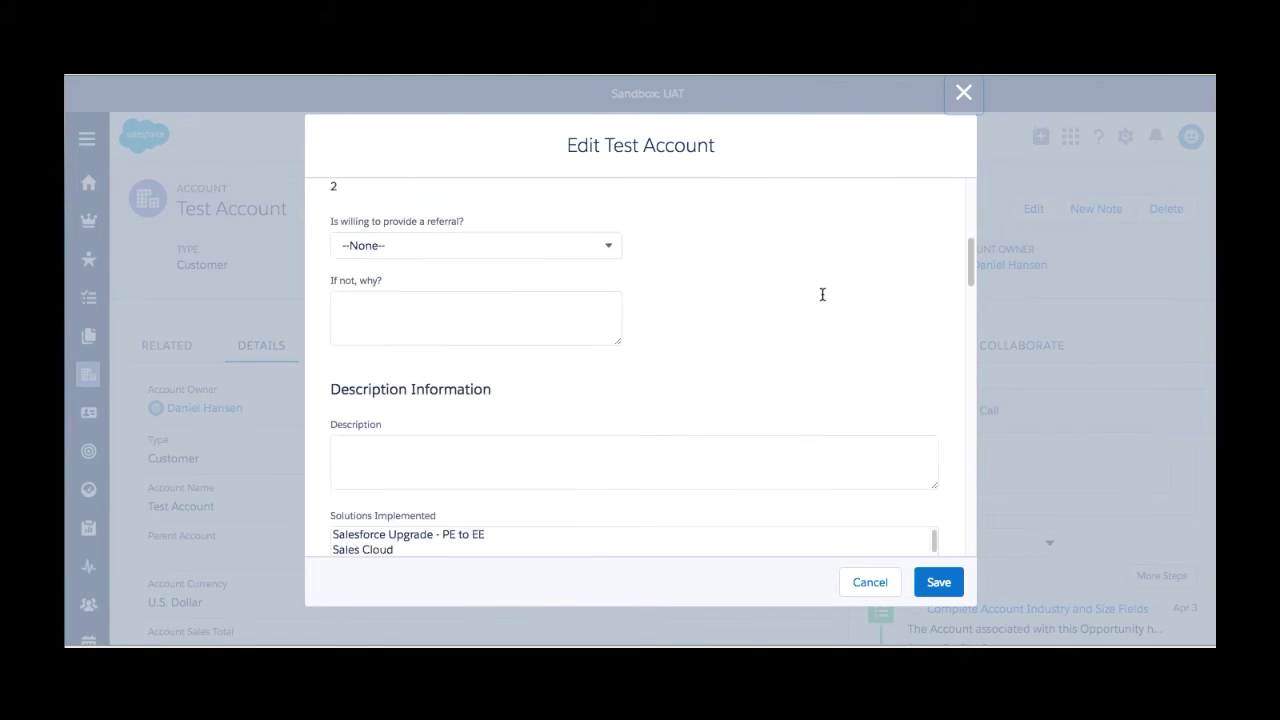
{"action": "scroll", "coordinate": [822, 294], "scroll_direction": "down", "scroll_amount": 1}
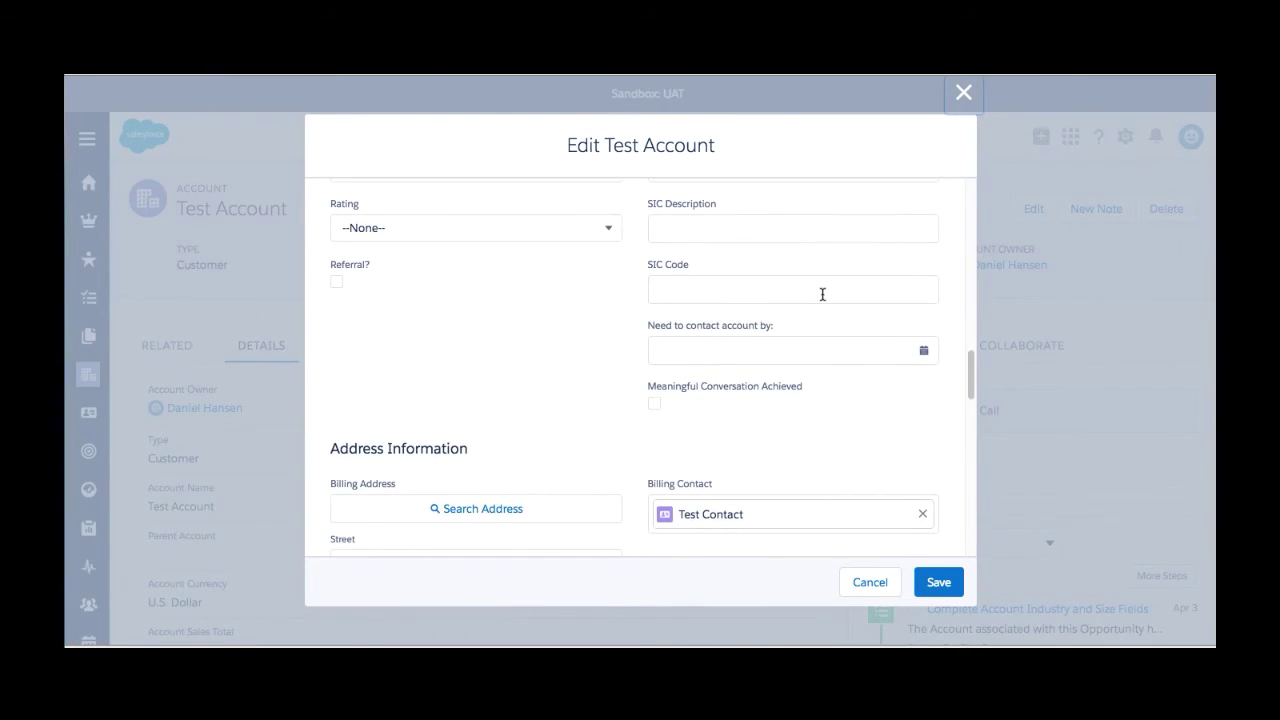
{"action": "left_click", "coordinate": [872, 584]}
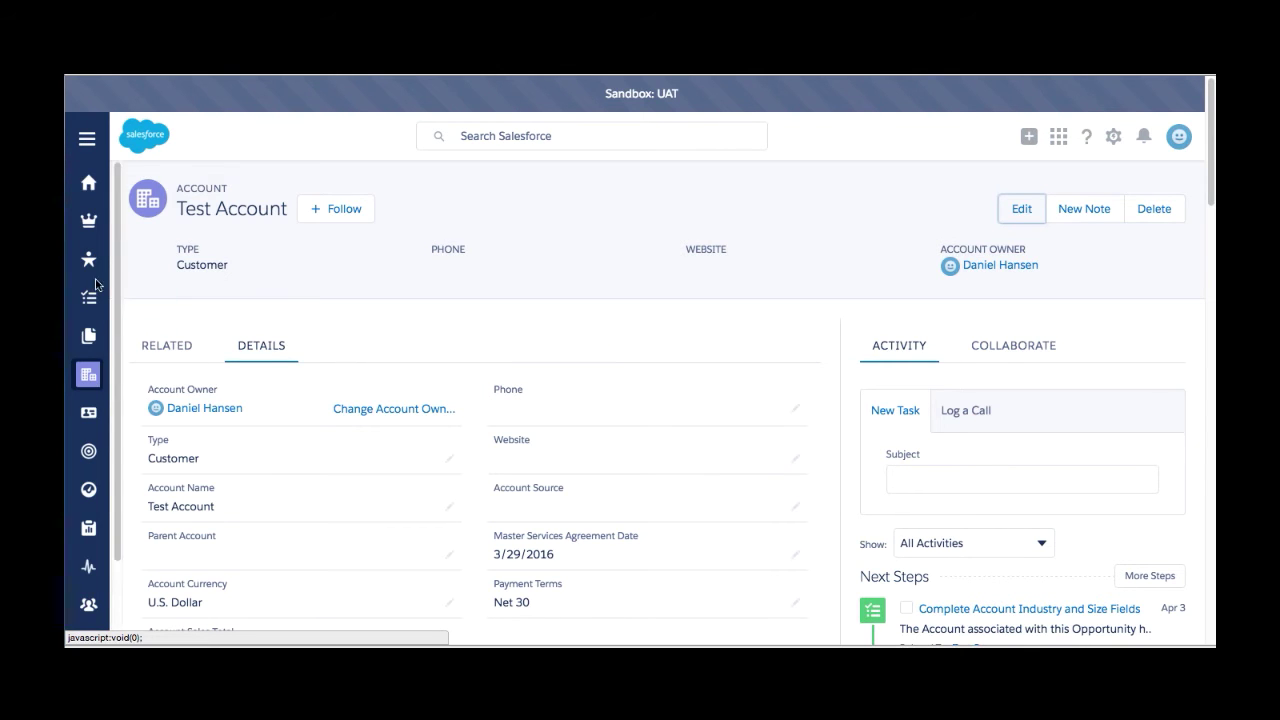
Step: Go to Recently Viewed opportunities and show the list-view picker for saved opportunity views
{"action": "left_click", "coordinate": [88, 221]}
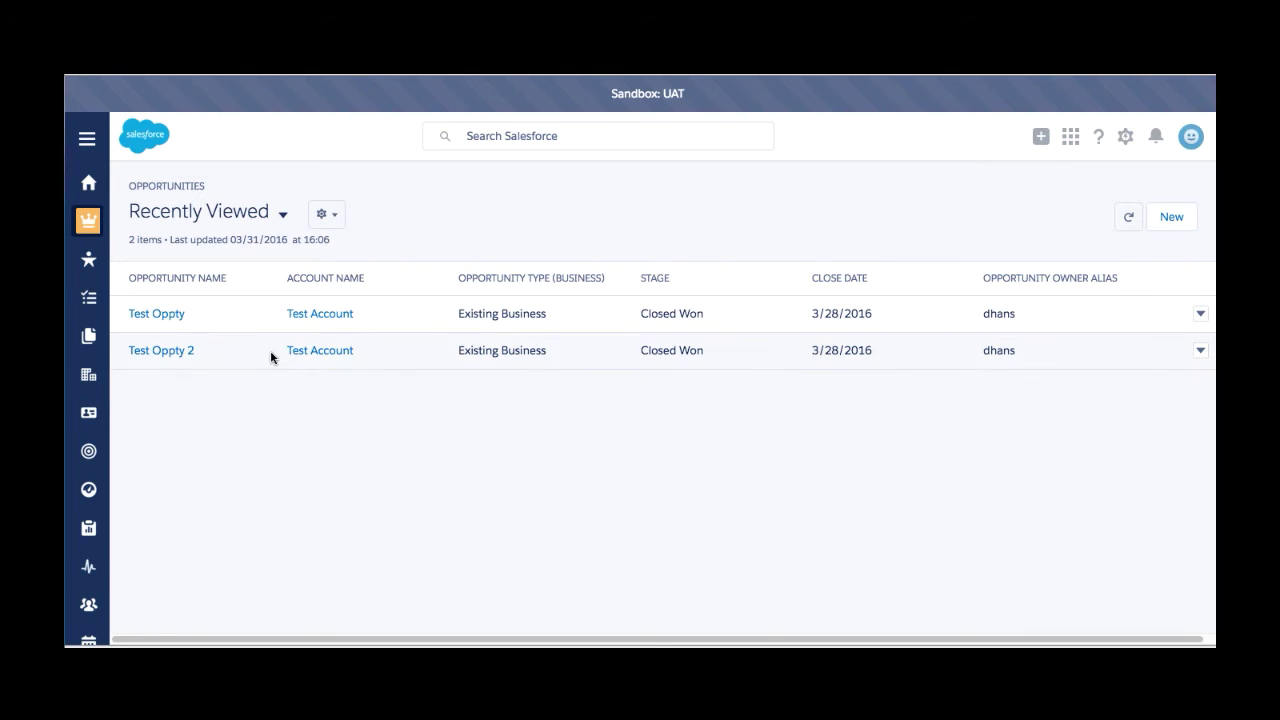
{"action": "left_click", "coordinate": [284, 221]}
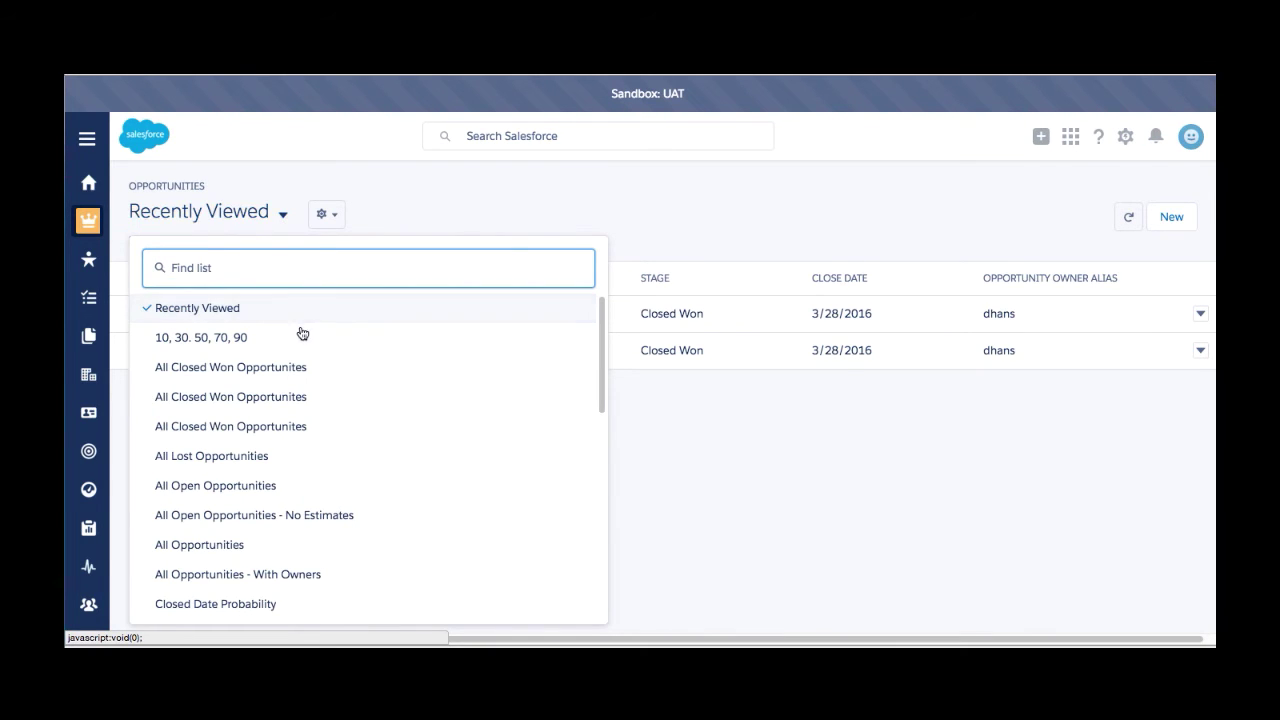
{"action": "scroll", "coordinate": [301, 337], "scroll_direction": "down", "scroll_amount": 5}
{"action": "scroll", "coordinate": [303, 341], "scroll_direction": "down", "scroll_amount": 3}
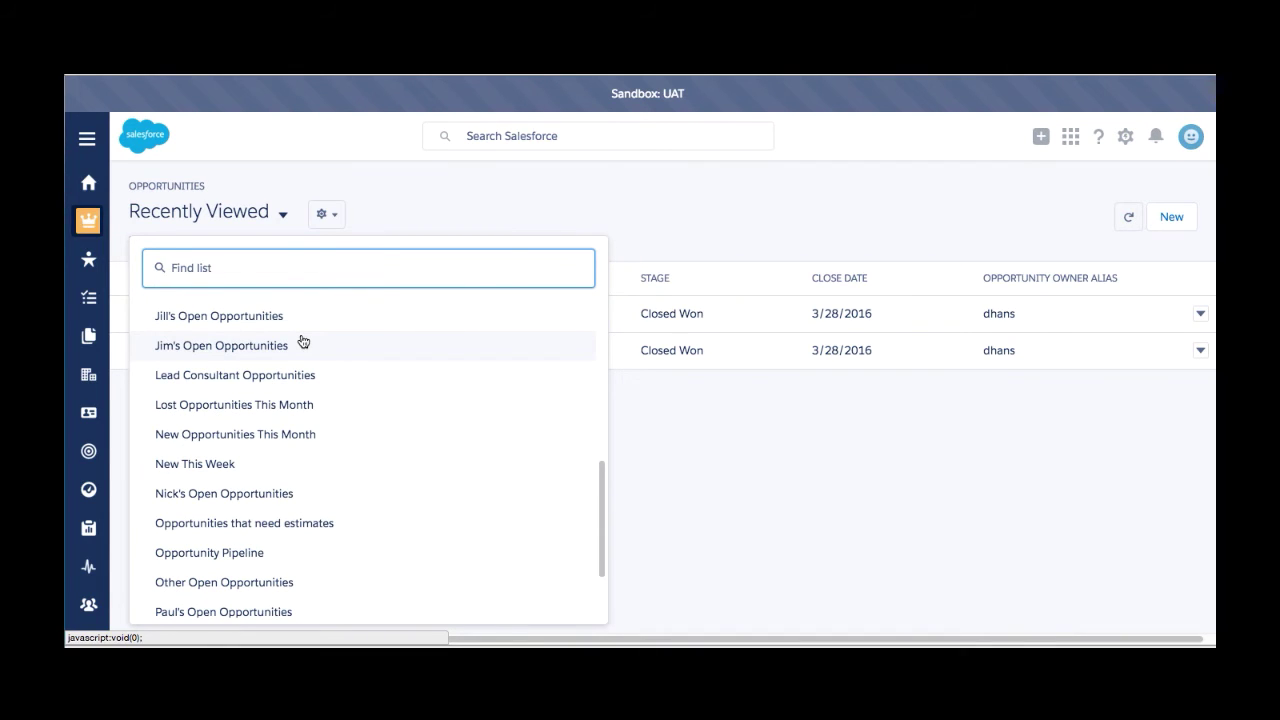
{"action": "left_click", "coordinate": [732, 492]}
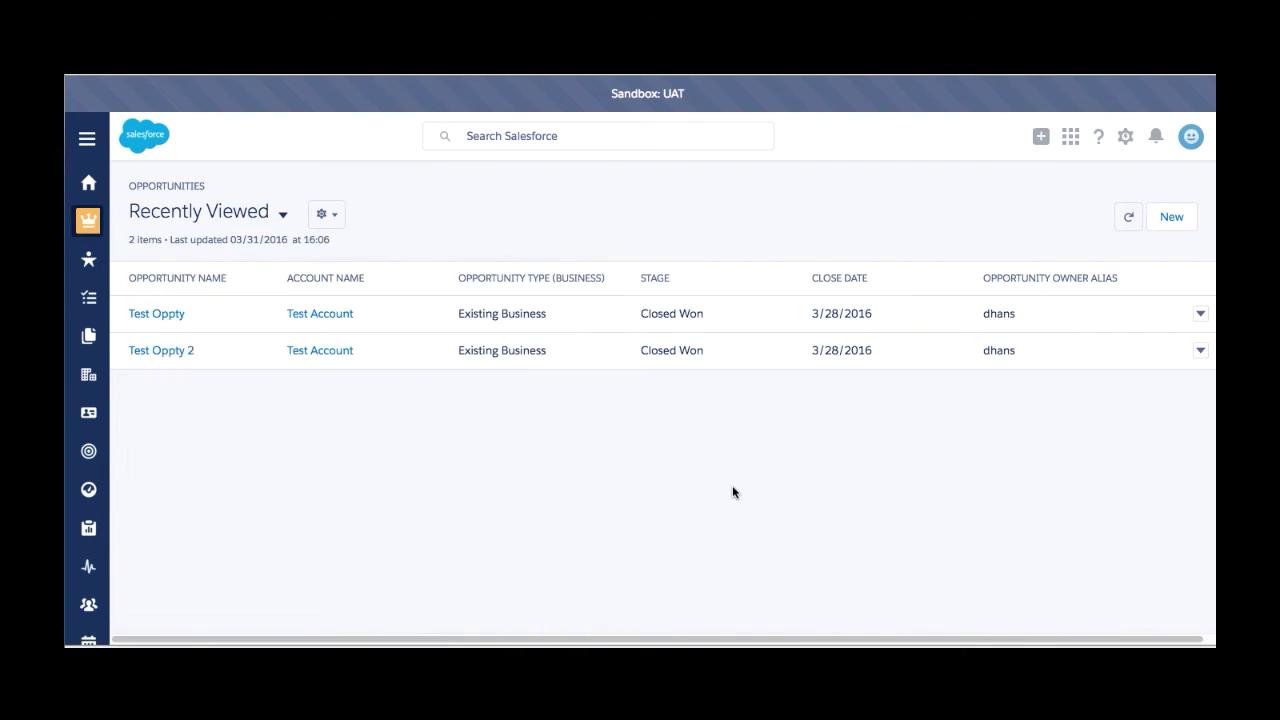
{"action": "left_click", "coordinate": [283, 222]}
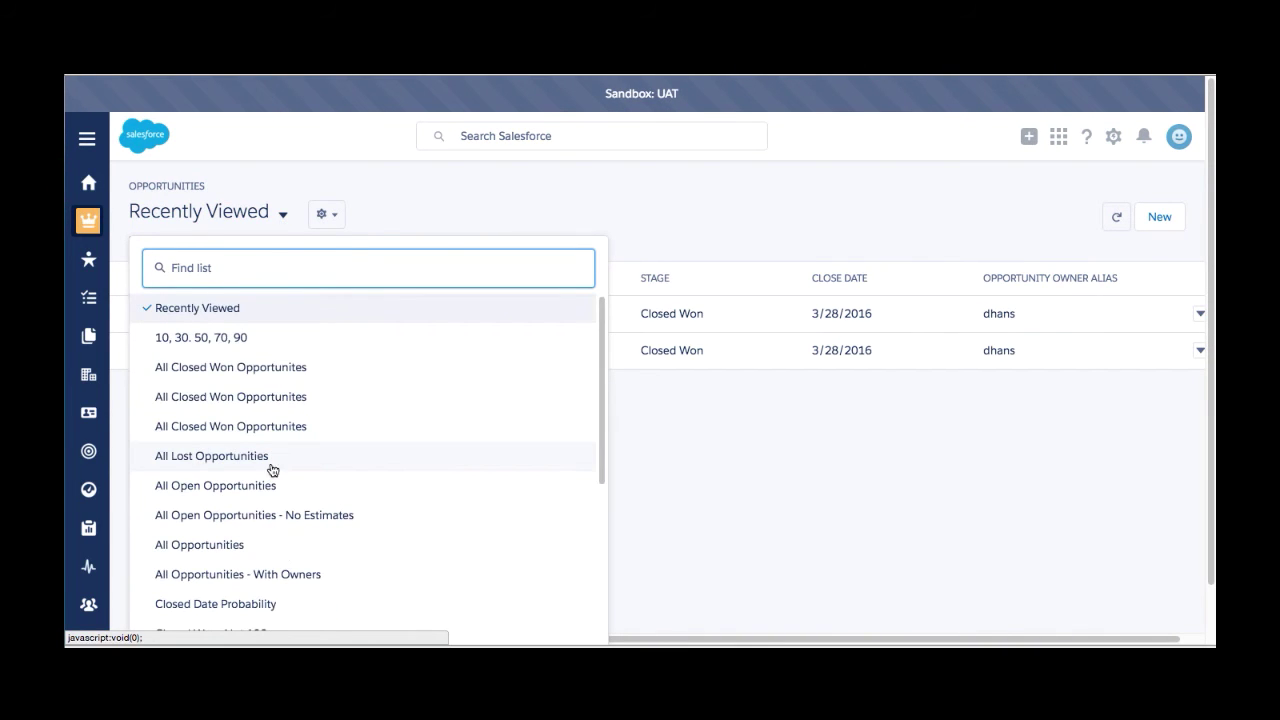
Step: Switch to the All Closed Won Opportunites list view and briefly check its List View Controls menu
{"action": "left_click", "coordinate": [302, 380]}
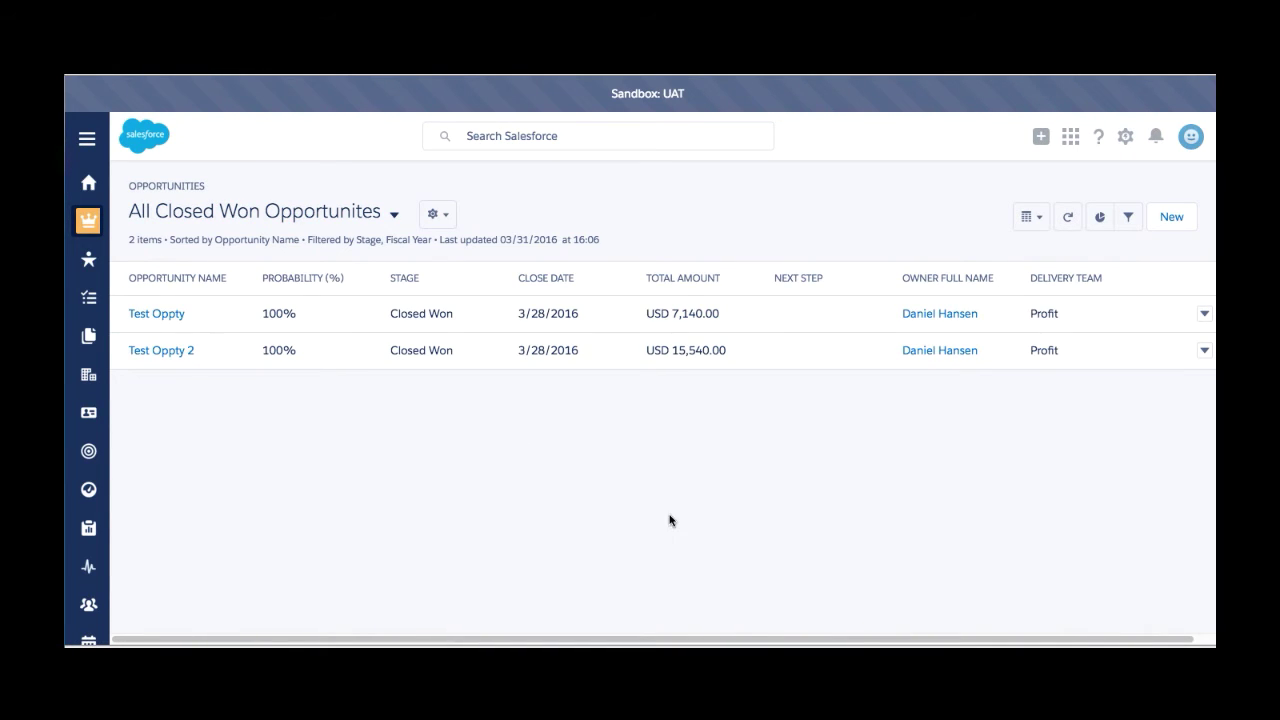
{"action": "left_click", "coordinate": [446, 218]}
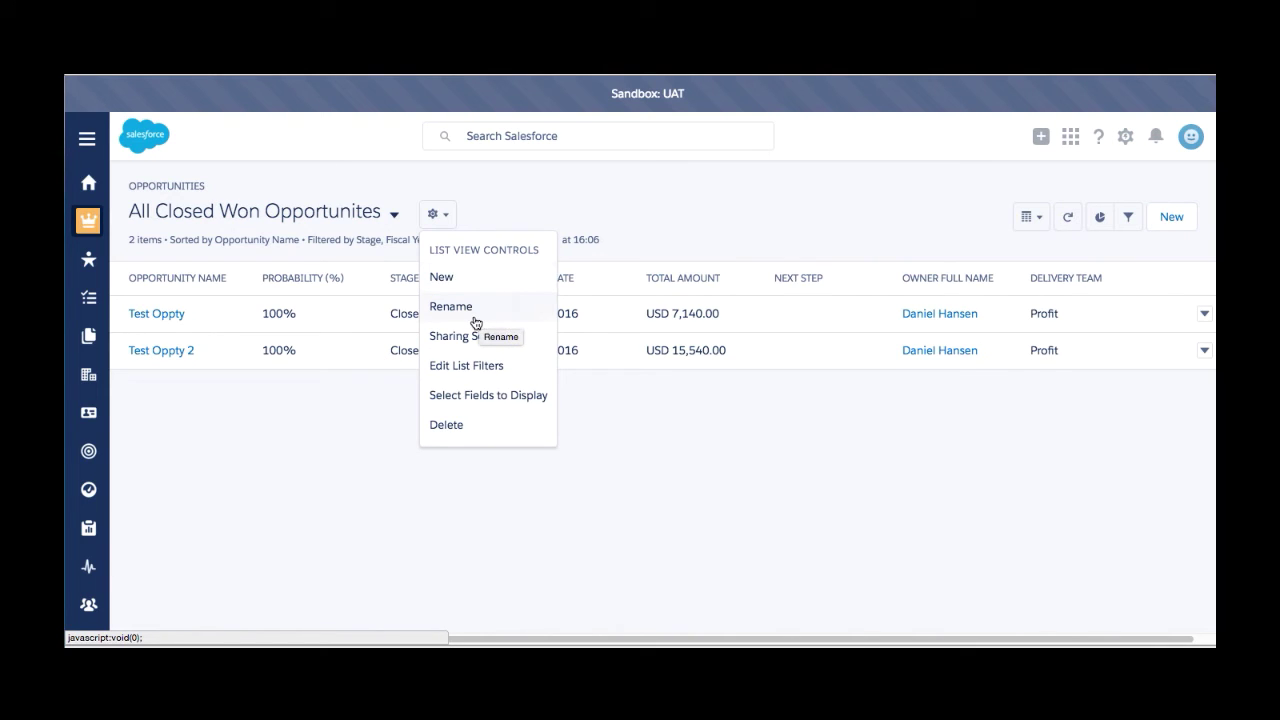
{"action": "left_click", "coordinate": [622, 182]}
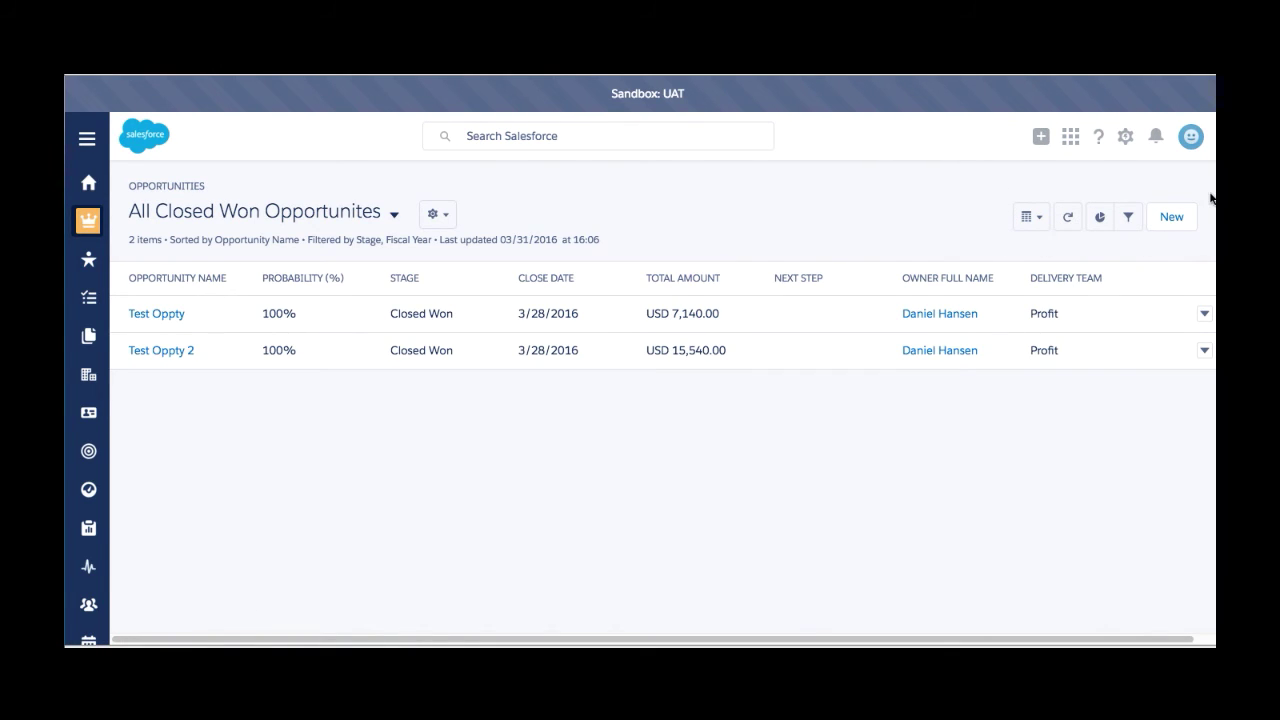
Step: Display the closed-won opportunities as a Kanban board, return to Grid, and refresh the list
{"action": "left_click", "coordinate": [1040, 219]}
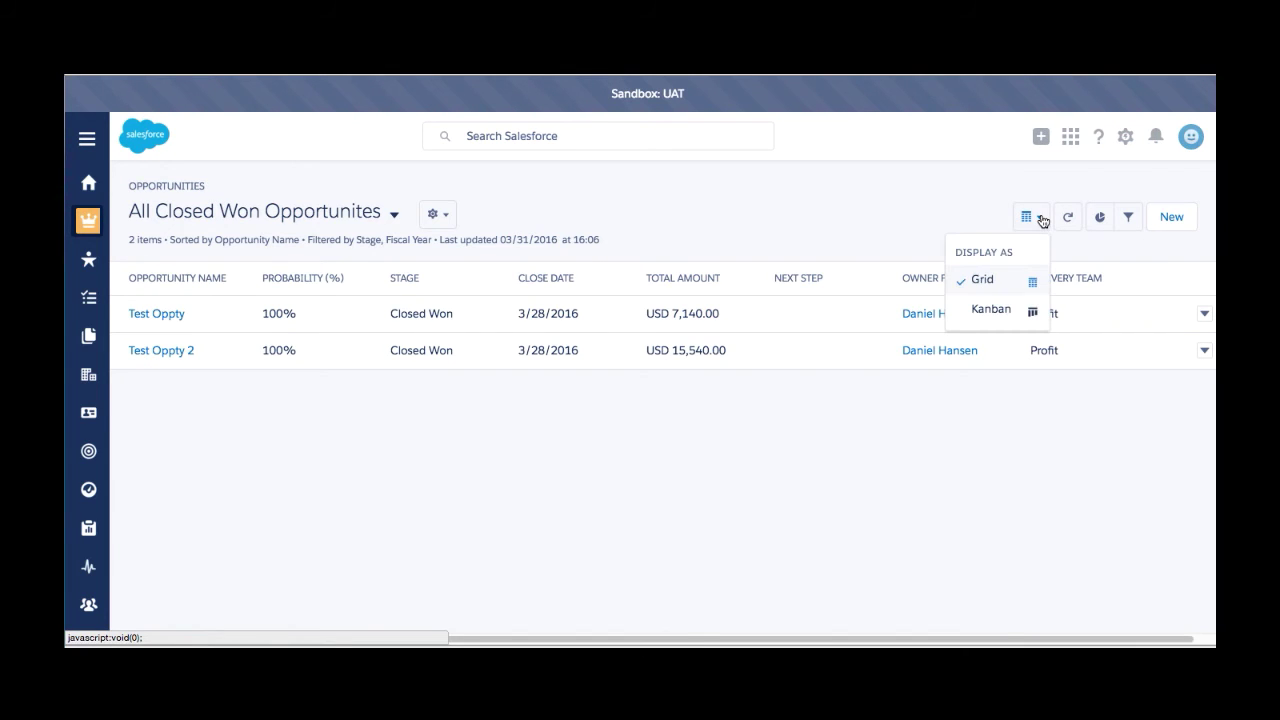
{"action": "left_click", "coordinate": [1003, 318]}
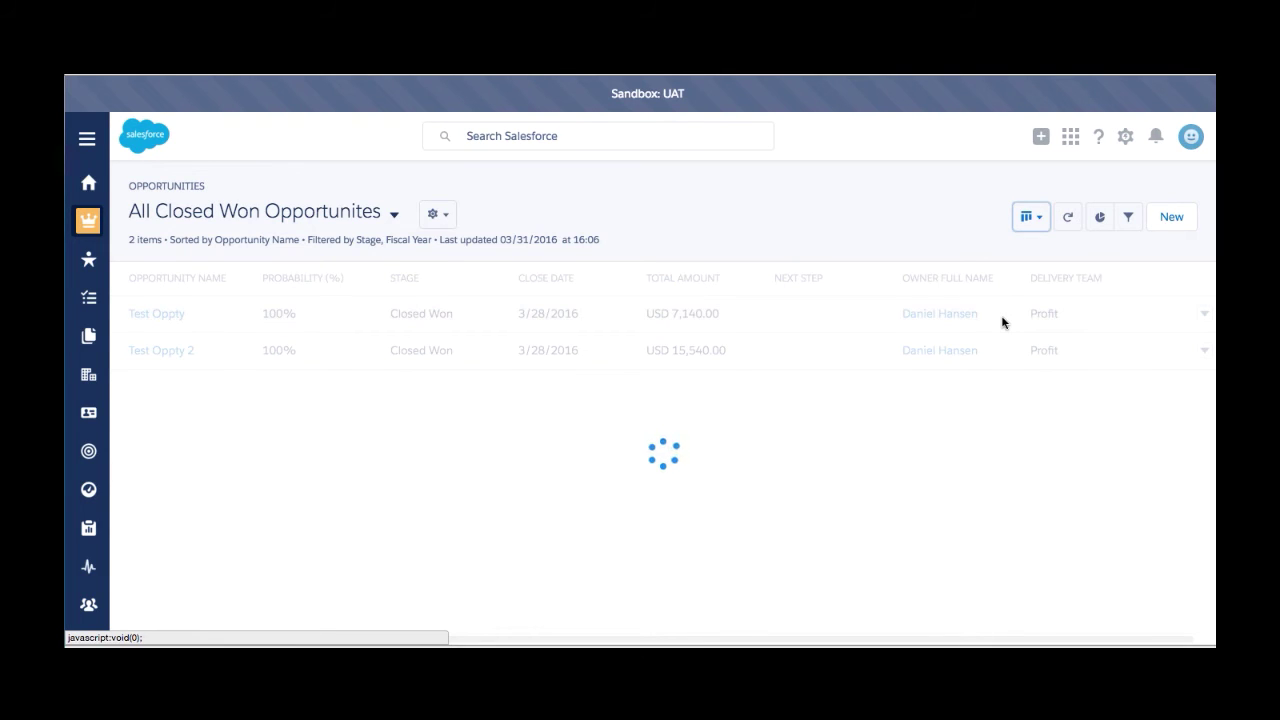
{"action": "left_click", "coordinate": [1036, 216]}
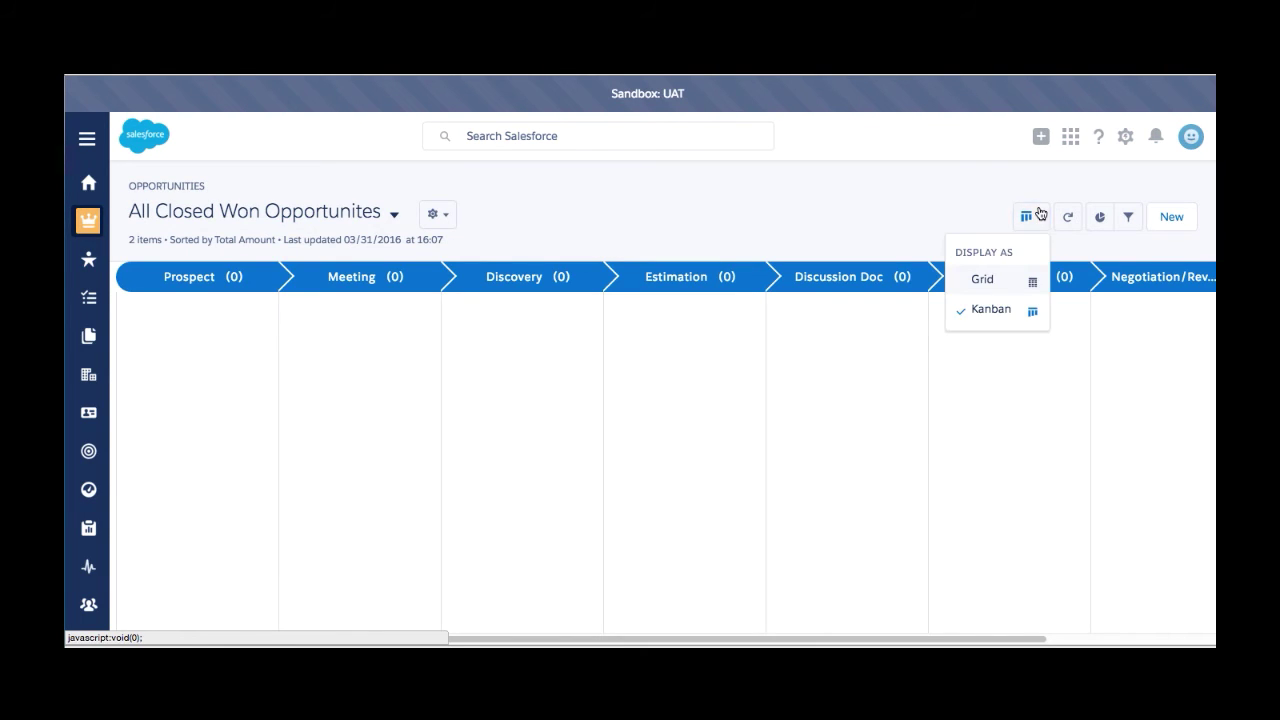
{"action": "left_click", "coordinate": [1006, 281]}
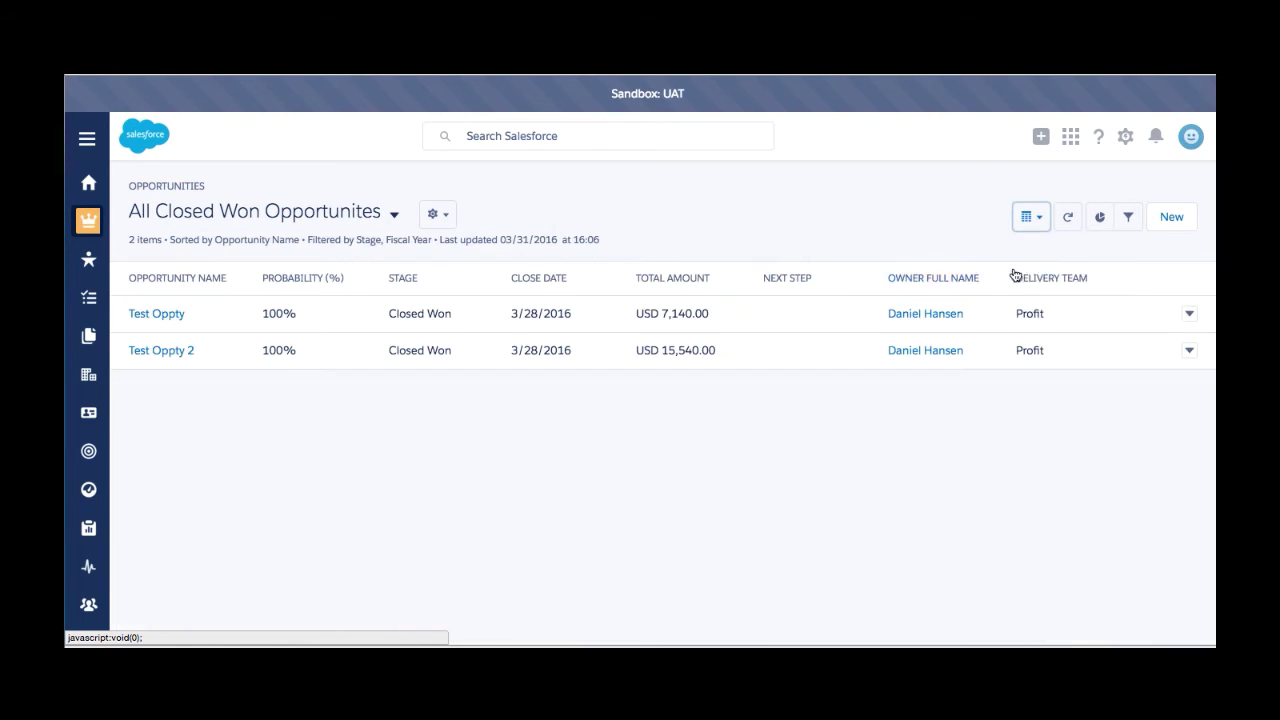
{"action": "left_click", "coordinate": [1068, 219]}
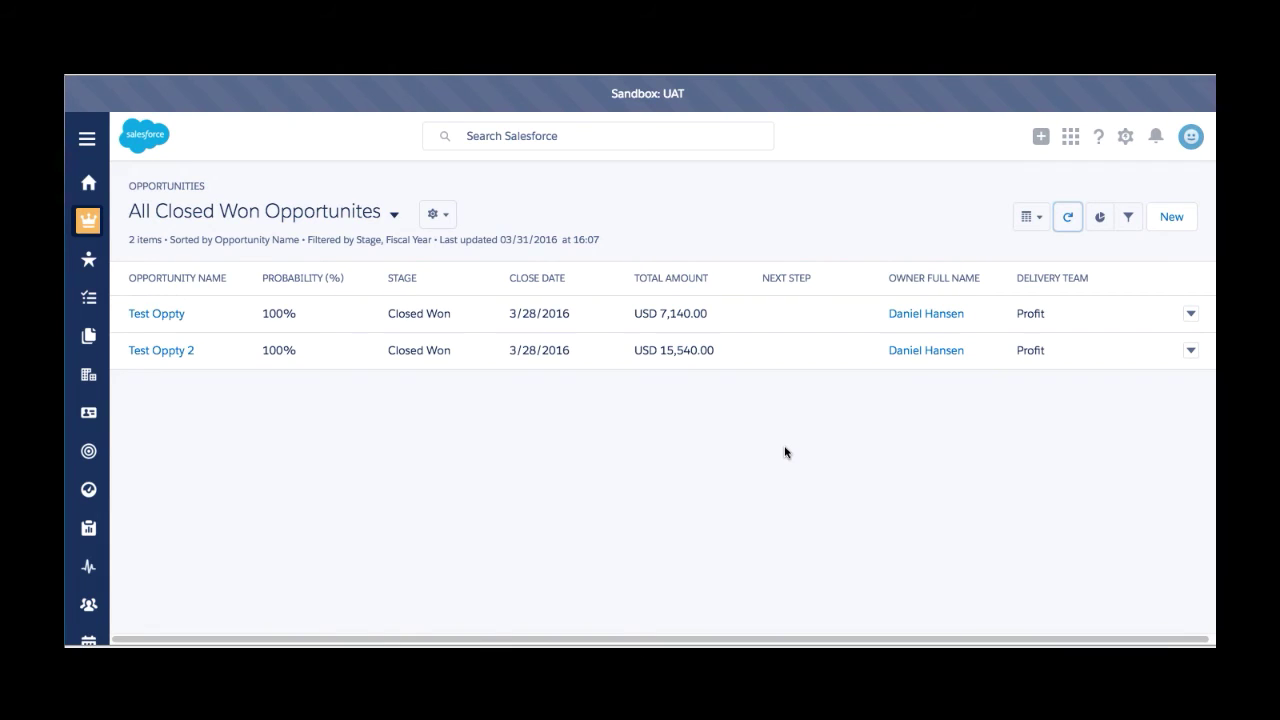
Step: Show the list's charts, switch the chart to Pipeline By Account, then collapse the Charts panel
{"action": "left_click", "coordinate": [1096, 220]}
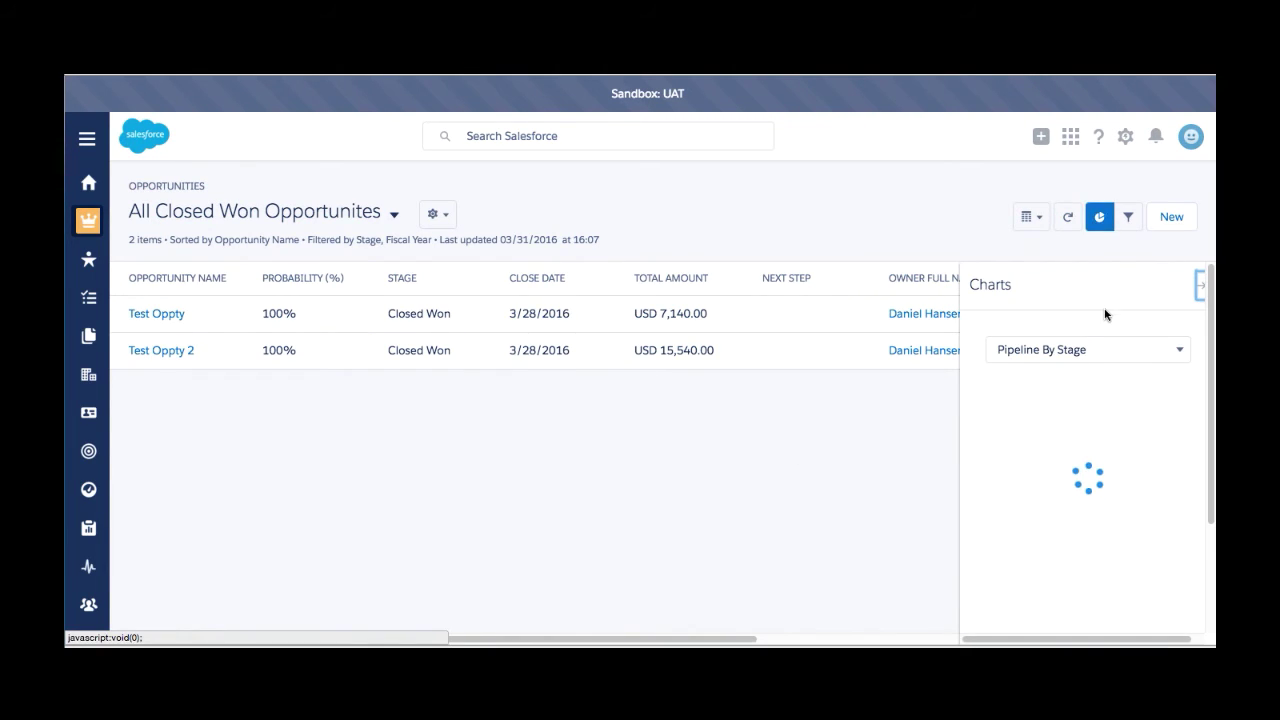
{"action": "mouse_move", "coordinate": [1081, 433]}
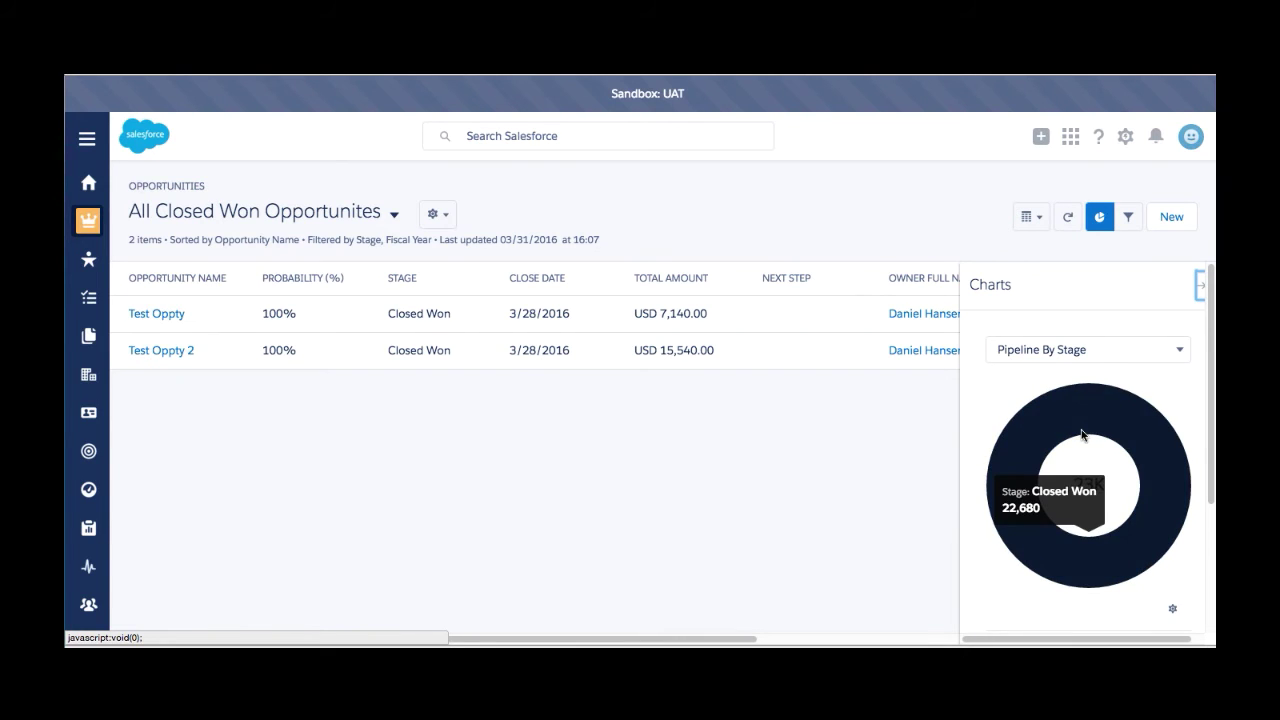
{"action": "left_click", "coordinate": [1166, 352]}
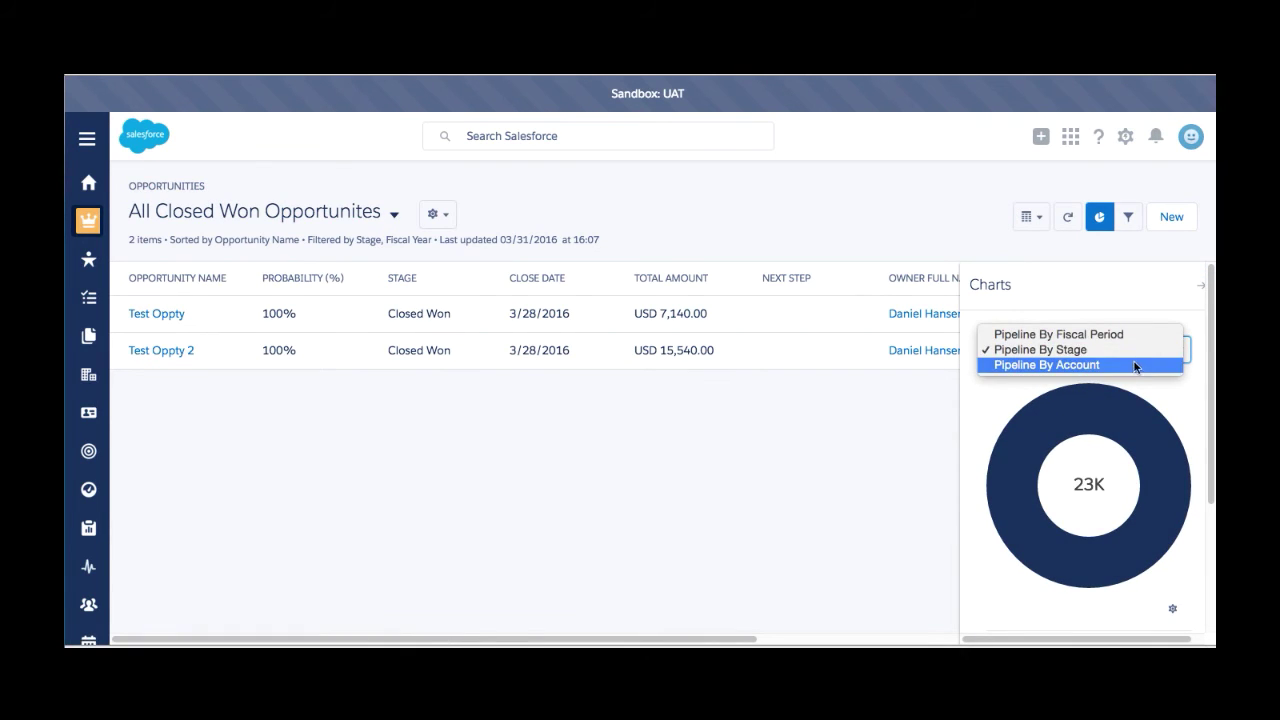
{"action": "left_click", "coordinate": [1136, 366]}
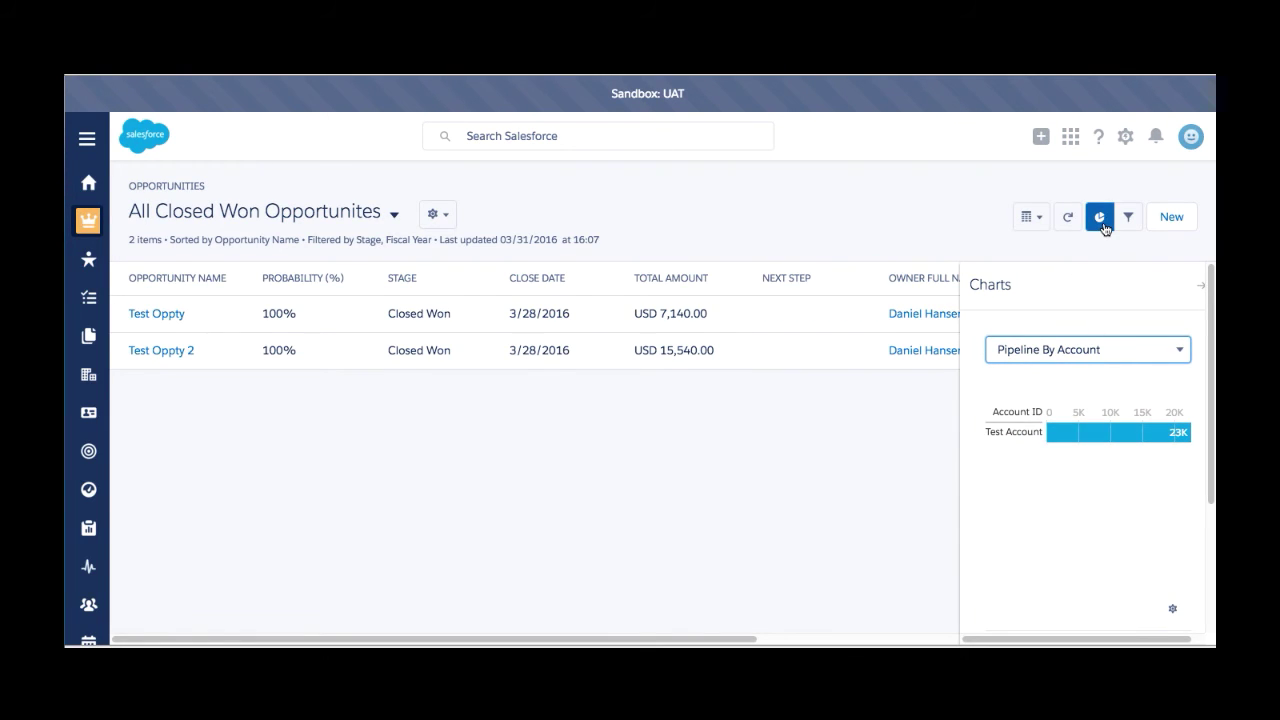
{"action": "left_click", "coordinate": [1200, 286]}
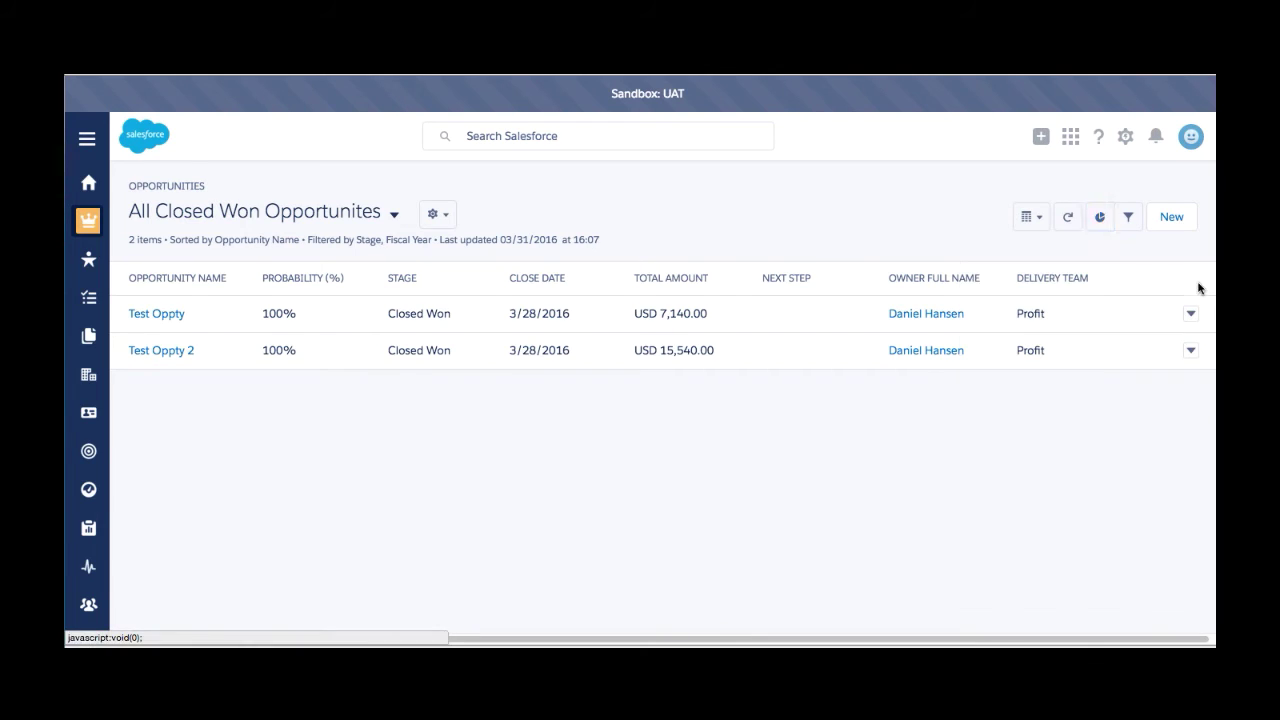
{"action": "left_click", "coordinate": [1127, 216]}
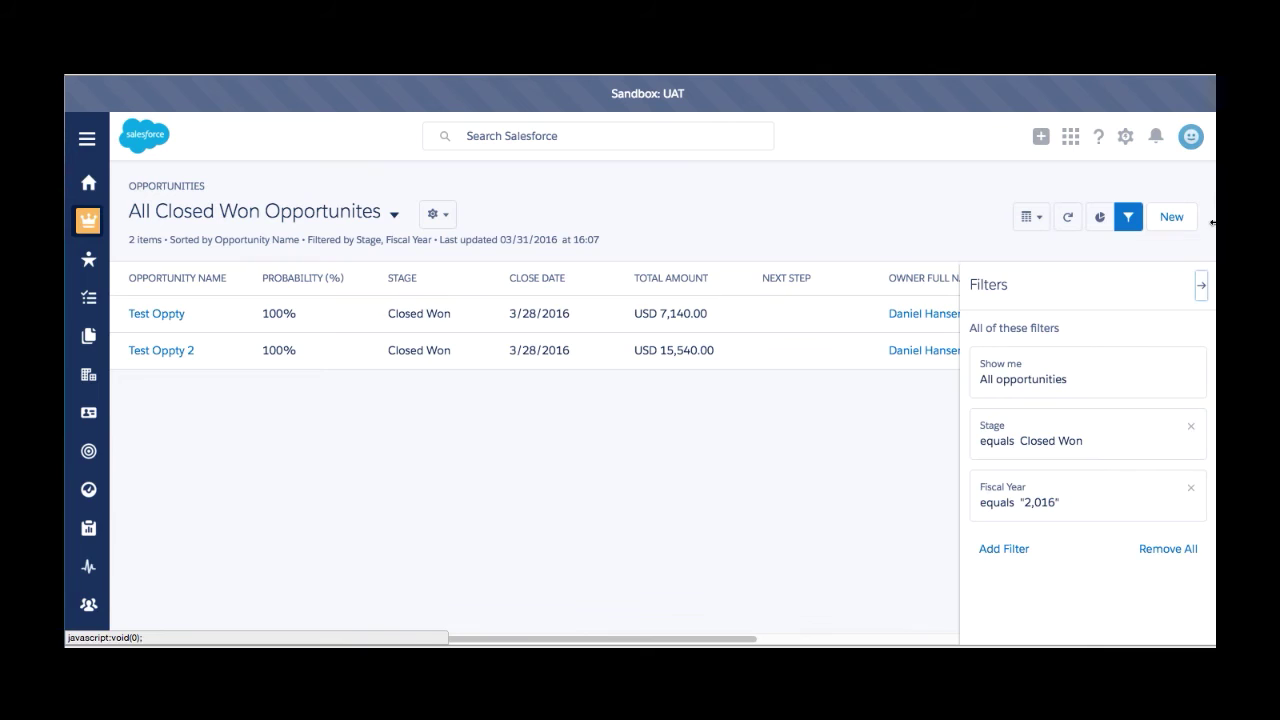
{"action": "left_click", "coordinate": [1200, 286]}
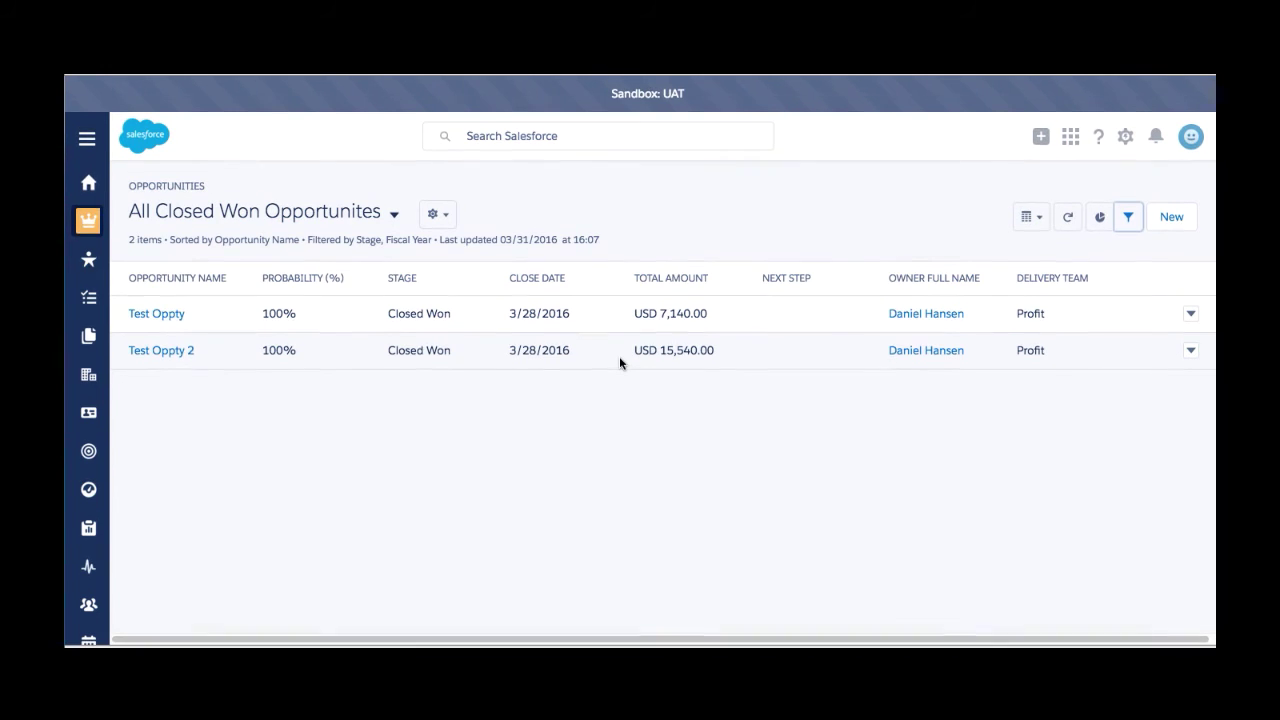
Step: Open the Test Oppty Initial Invoice record from Recent Items in the Search Salesforce box
{"action": "left_click", "coordinate": [527, 136]}
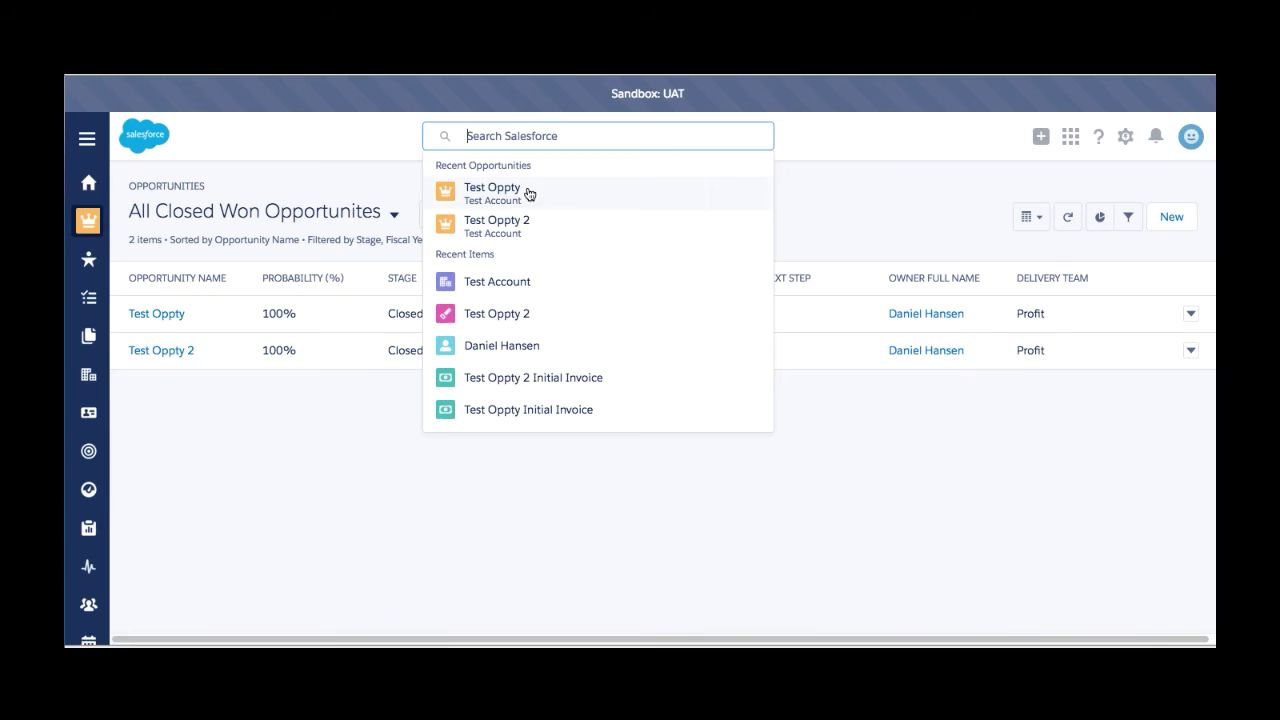
{"action": "left_click", "coordinate": [561, 419]}
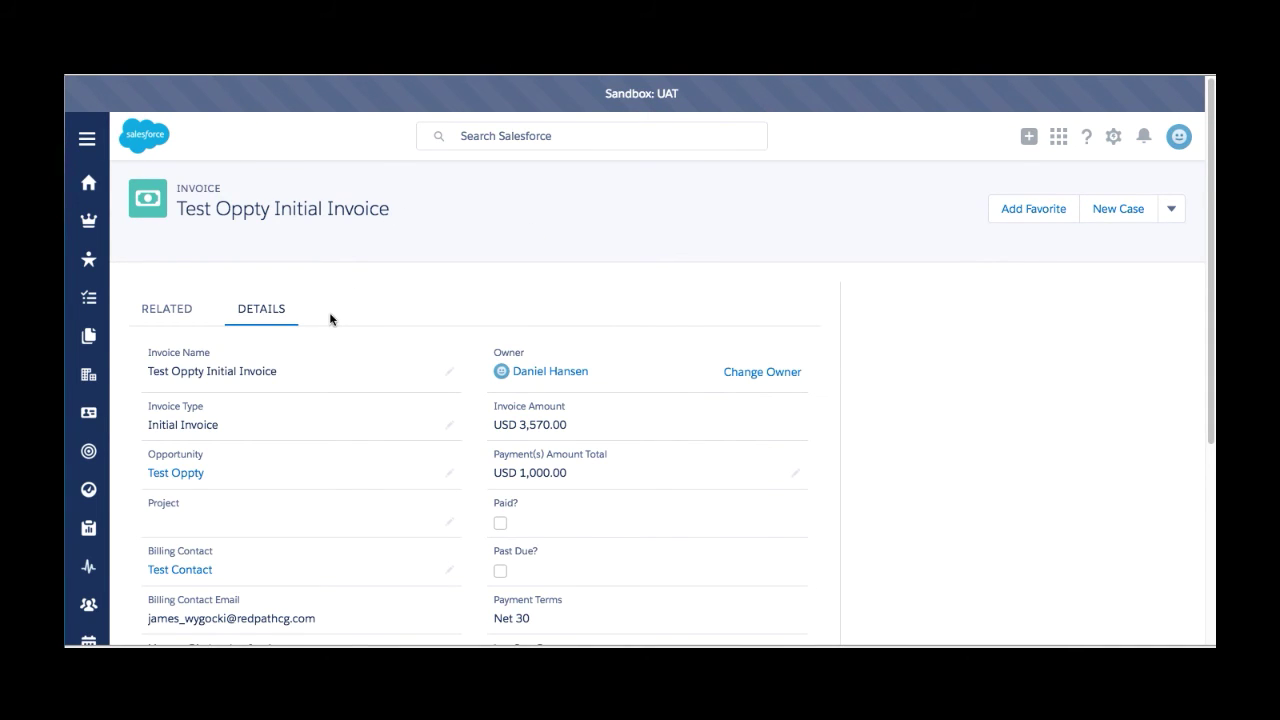
{"action": "left_click", "coordinate": [1057, 140]}
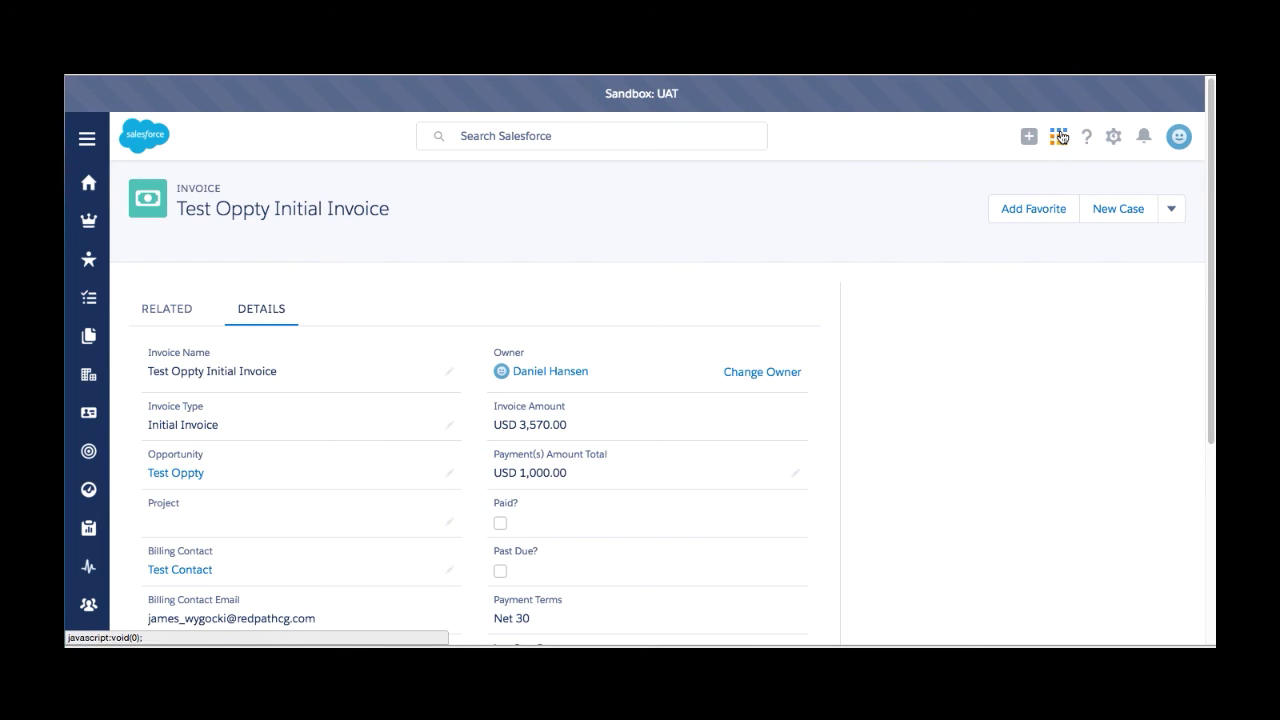
Step: Launch Project Management from the App Launcher and scroll its Items down to Reports and Requirements
{"action": "left_click", "coordinate": [1061, 137]}
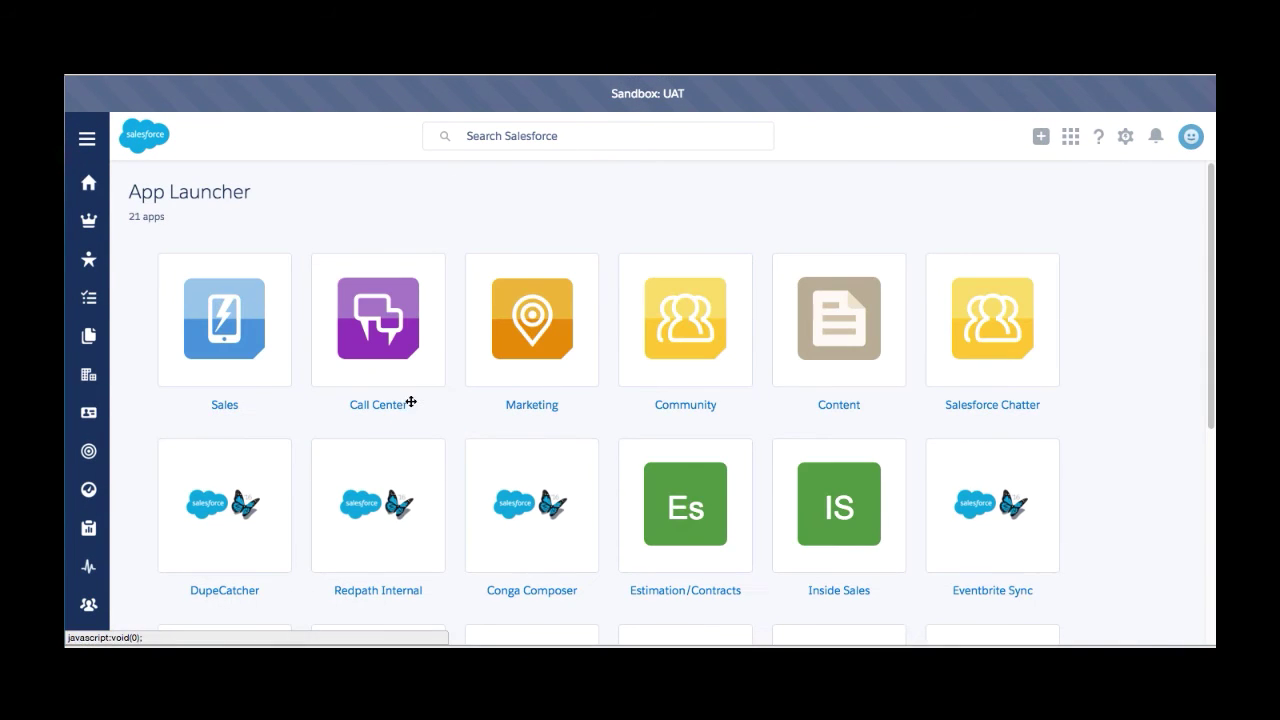
{"action": "scroll", "coordinate": [1123, 320], "scroll_direction": "down", "scroll_amount": 3}
{"action": "scroll", "coordinate": [1123, 320], "scroll_direction": "down", "scroll_amount": 5}
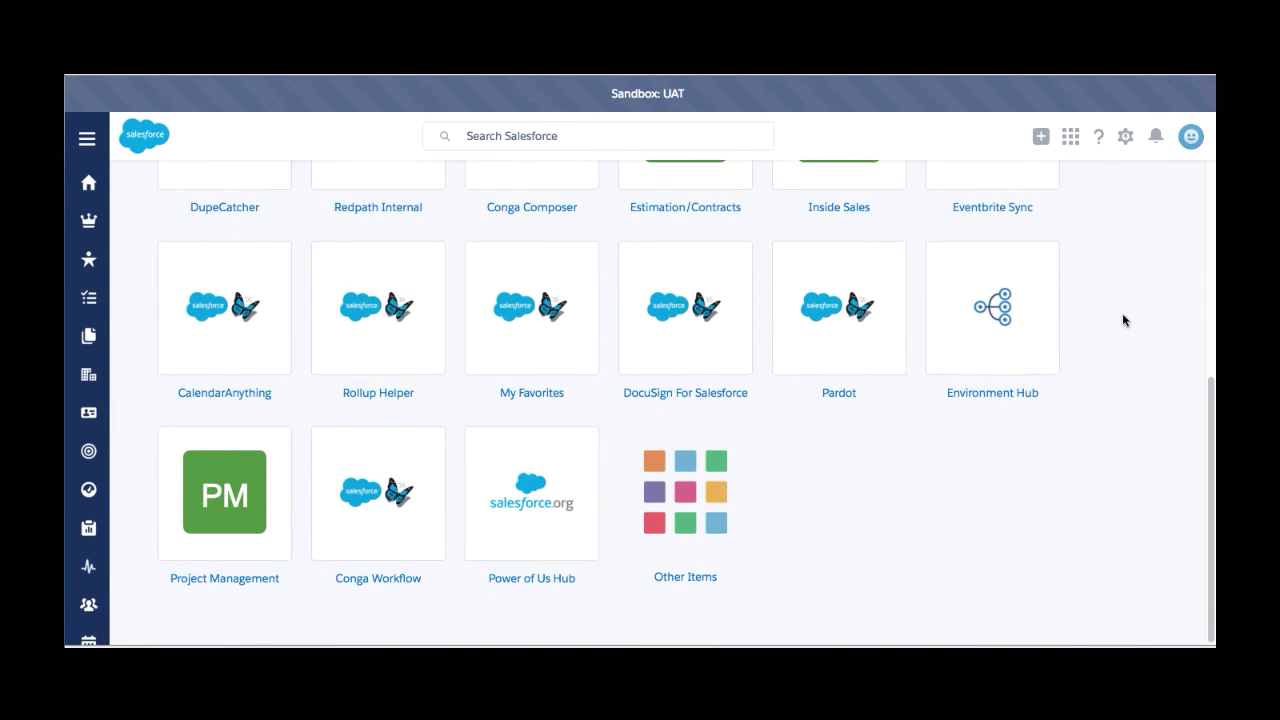
{"action": "scroll", "coordinate": [1123, 318], "scroll_direction": "up", "scroll_amount": 6}
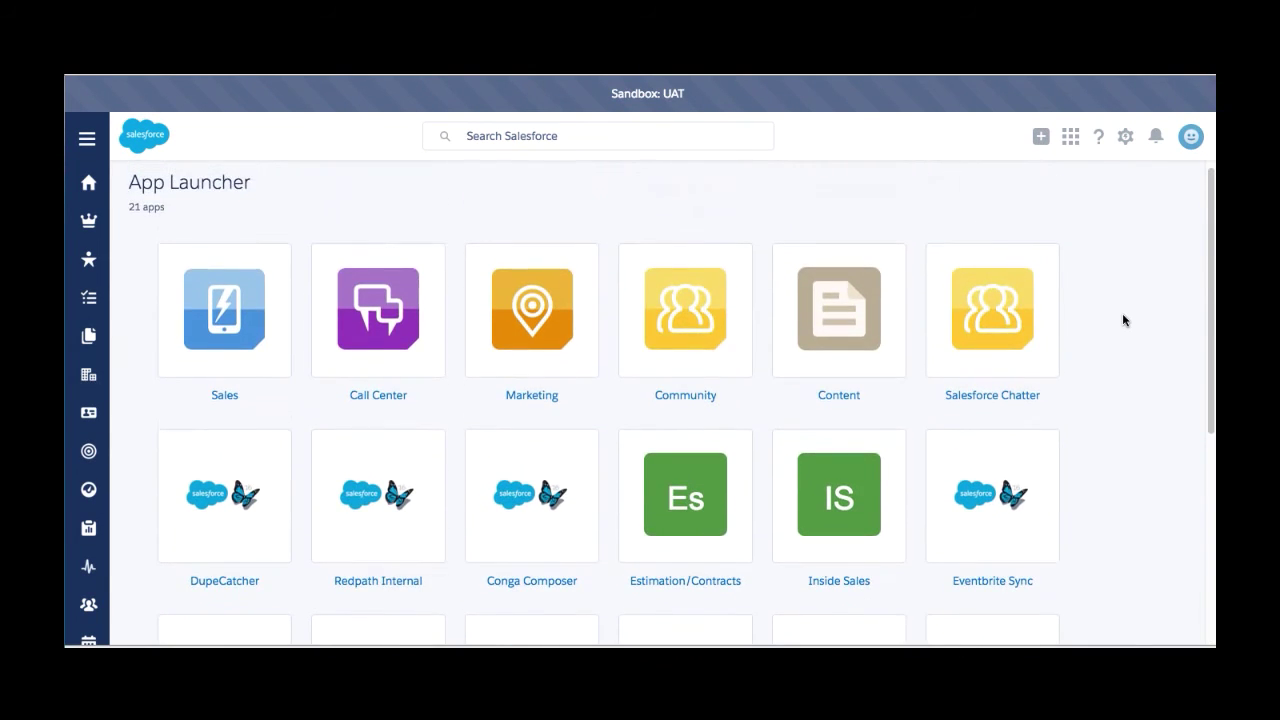
{"action": "scroll", "coordinate": [1122, 320], "scroll_direction": "down", "scroll_amount": 5}
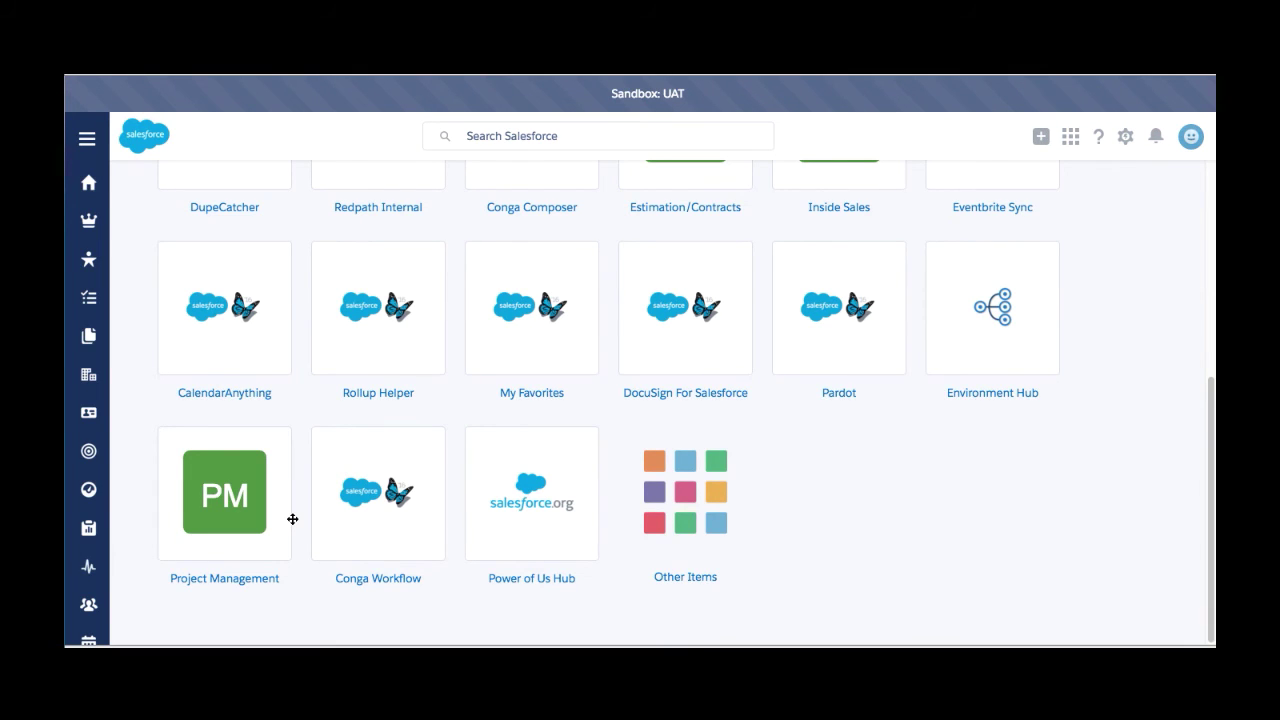
{"action": "left_click", "coordinate": [250, 507]}
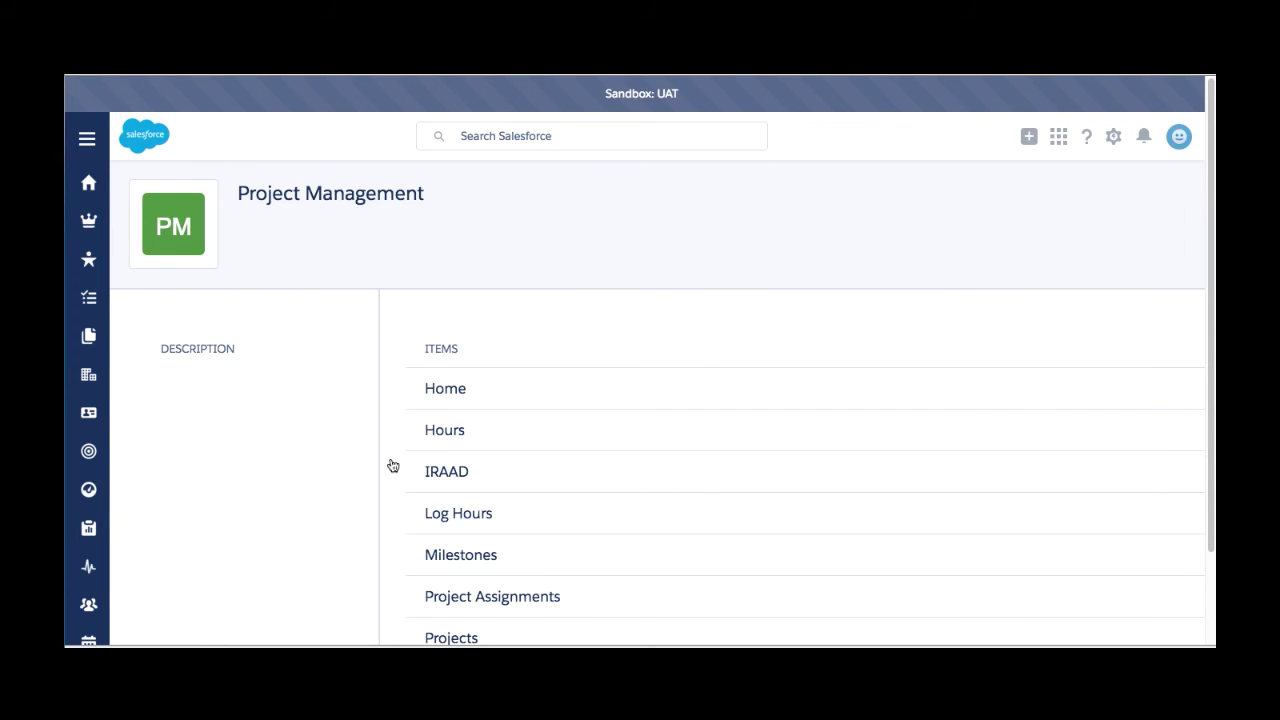
{"action": "scroll", "coordinate": [478, 445], "scroll_direction": "down", "scroll_amount": 2}
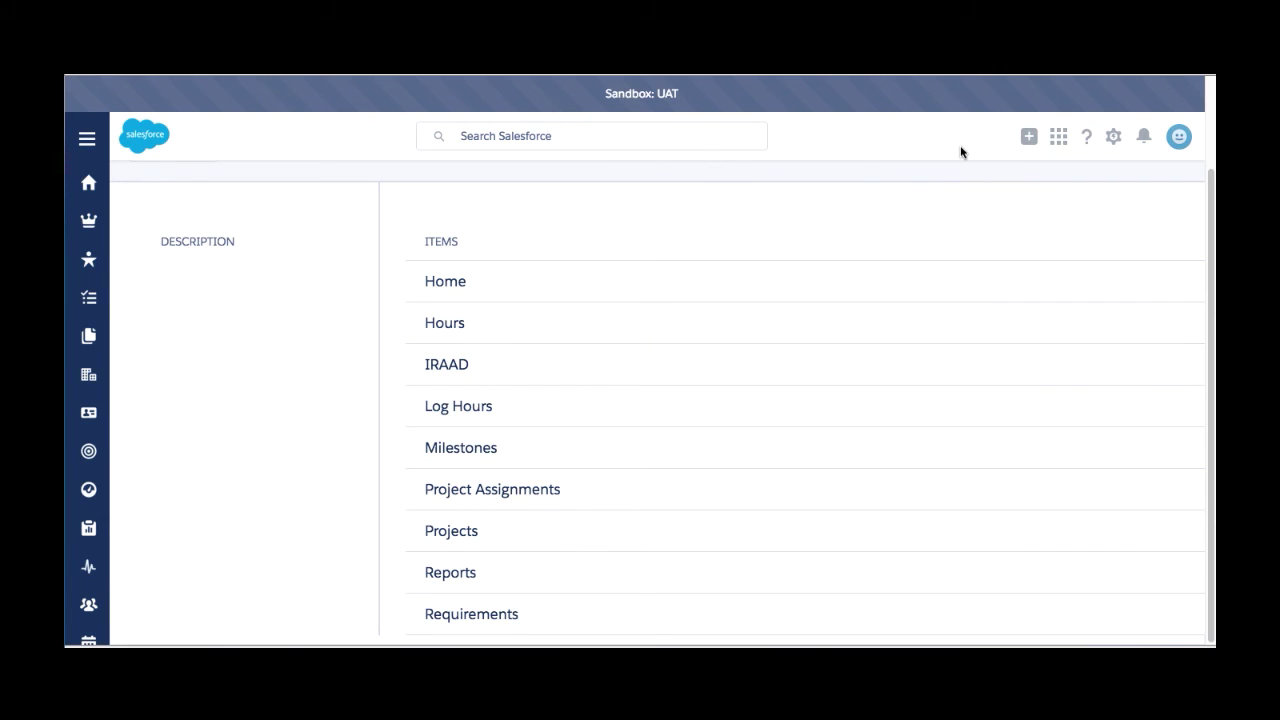
{"action": "left_click", "coordinate": [1053, 140]}
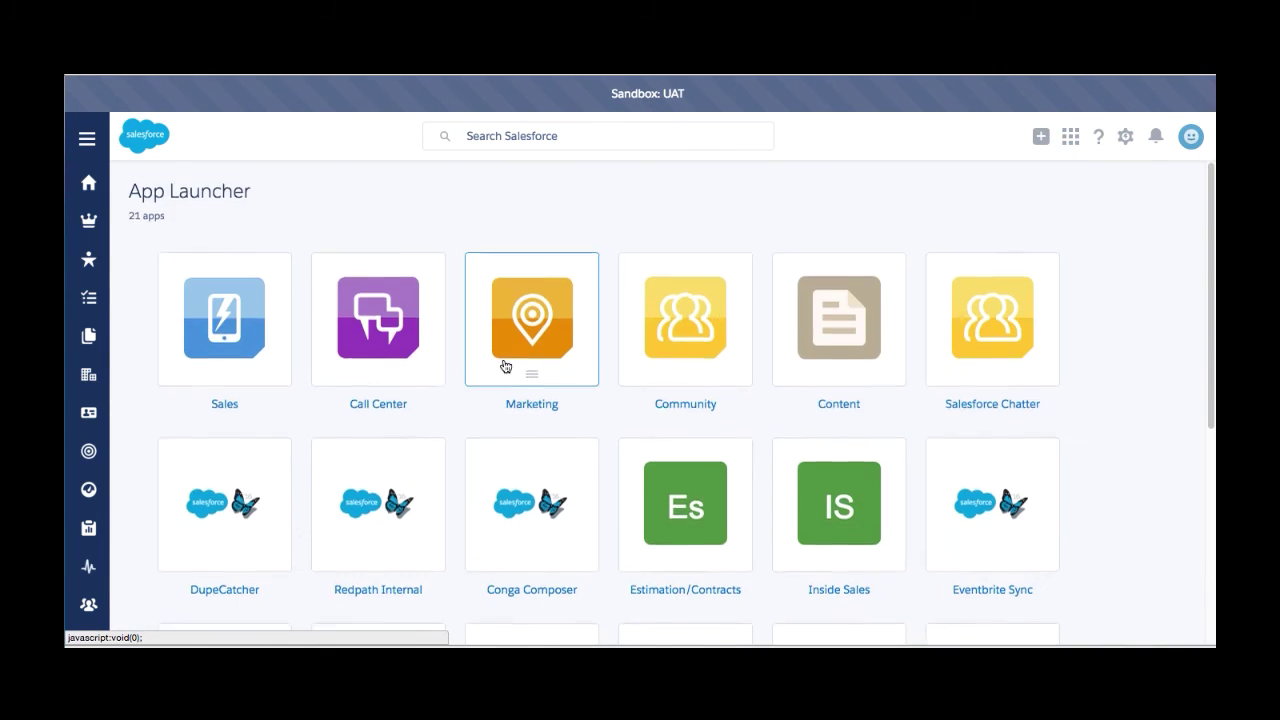
{"action": "scroll", "coordinate": [309, 477], "scroll_direction": "down", "scroll_amount": 5}
{"action": "left_click", "coordinate": [217, 514]}
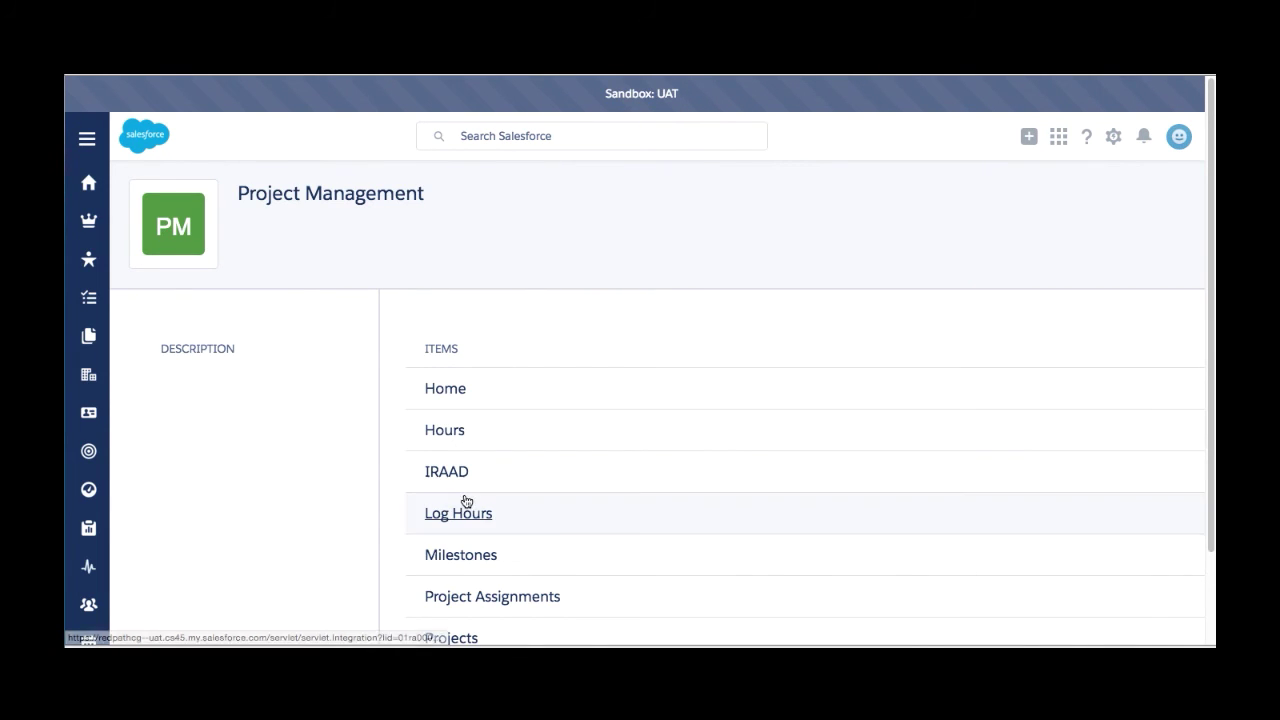
{"action": "left_click", "coordinate": [452, 430]}
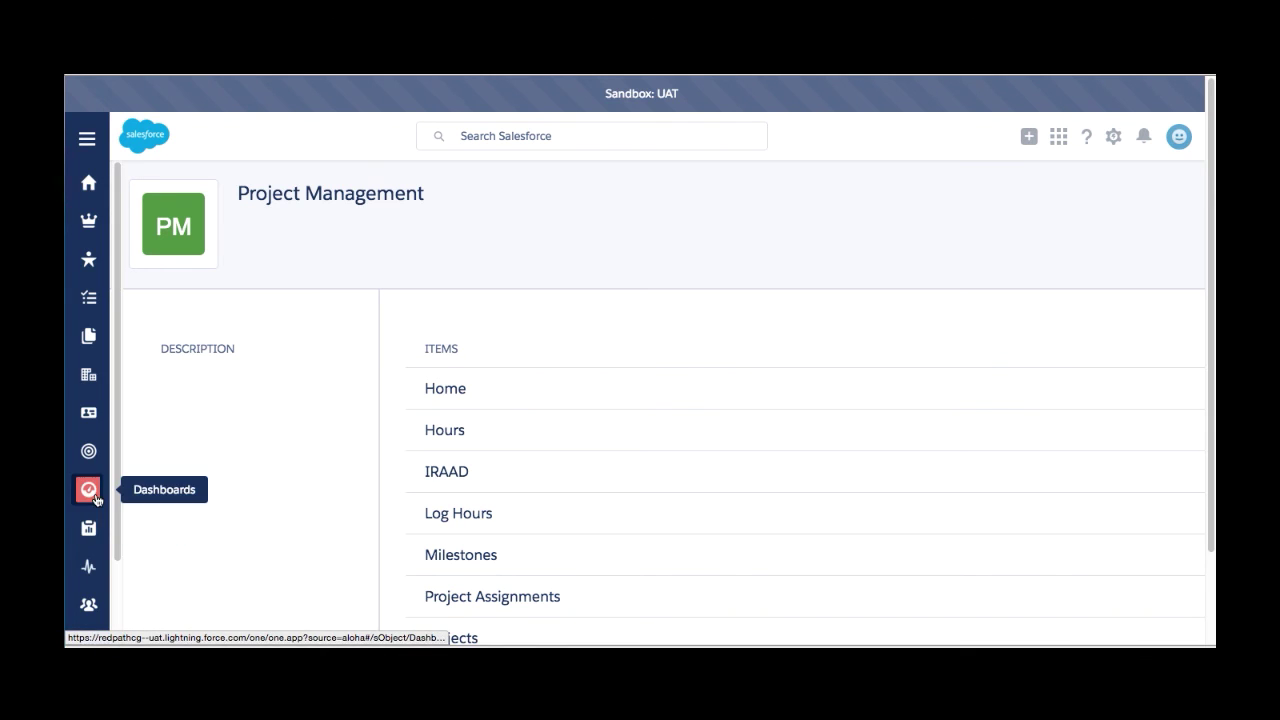
Step: Open the Accounts By Owner report from All Reports, then view the Recent Dashboards list
{"action": "left_click", "coordinate": [88, 530]}
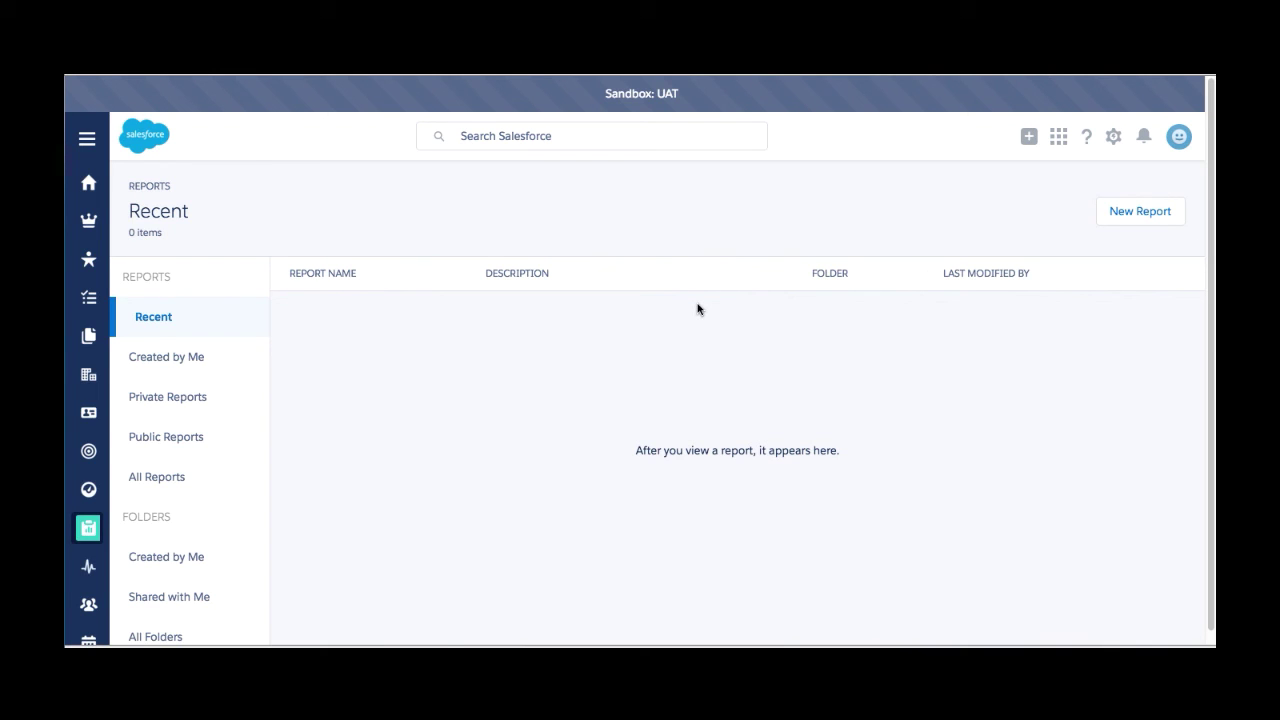
{"action": "left_click", "coordinate": [167, 484]}
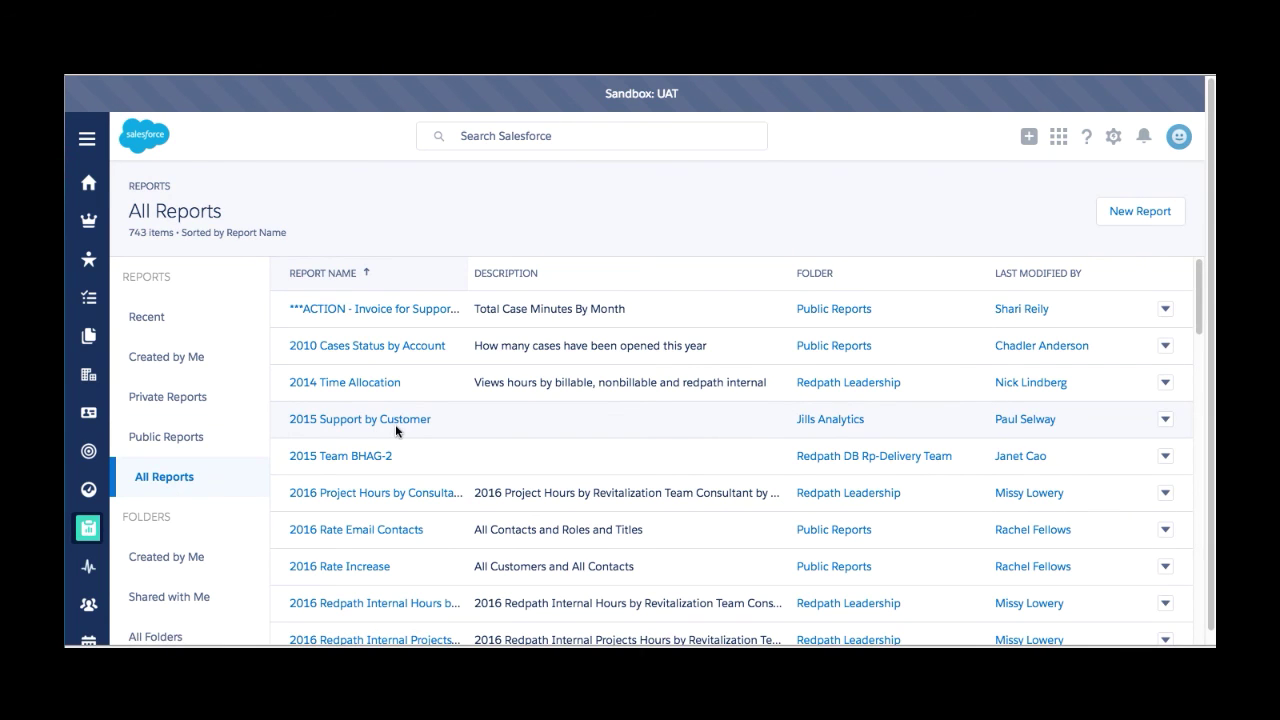
{"action": "scroll", "coordinate": [395, 424], "scroll_direction": "down", "scroll_amount": 5}
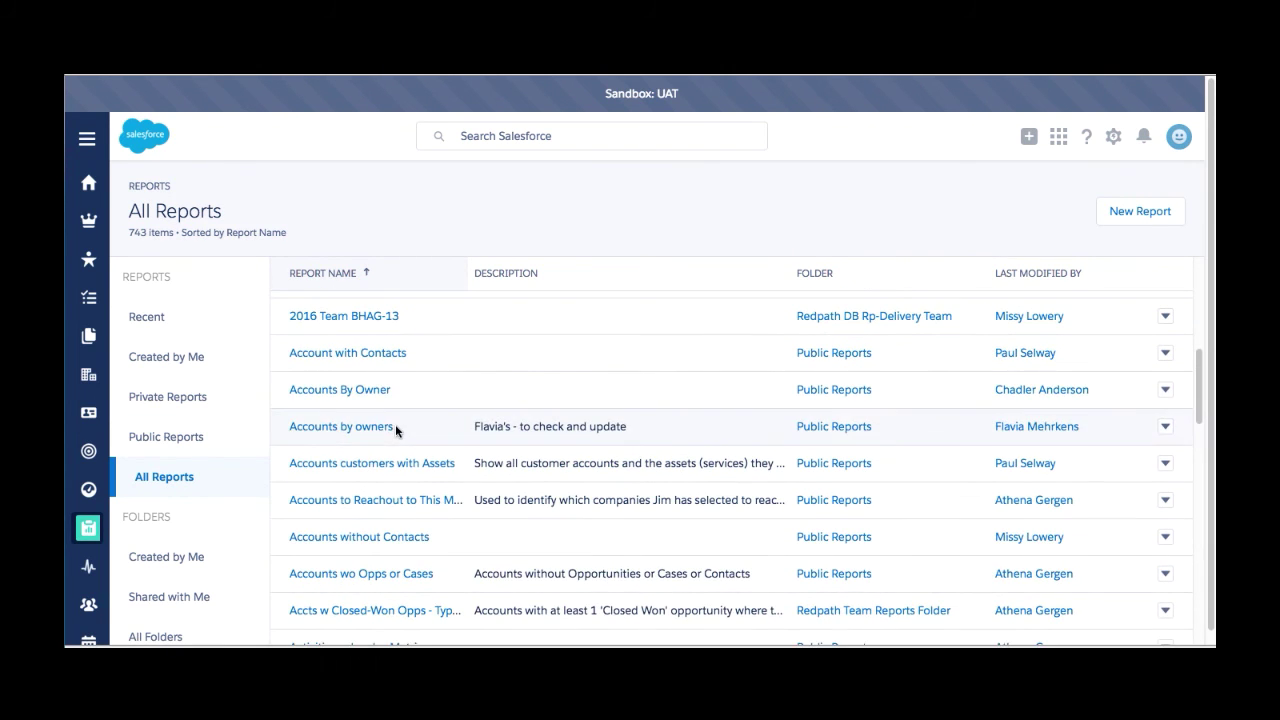
{"action": "left_click", "coordinate": [357, 393]}
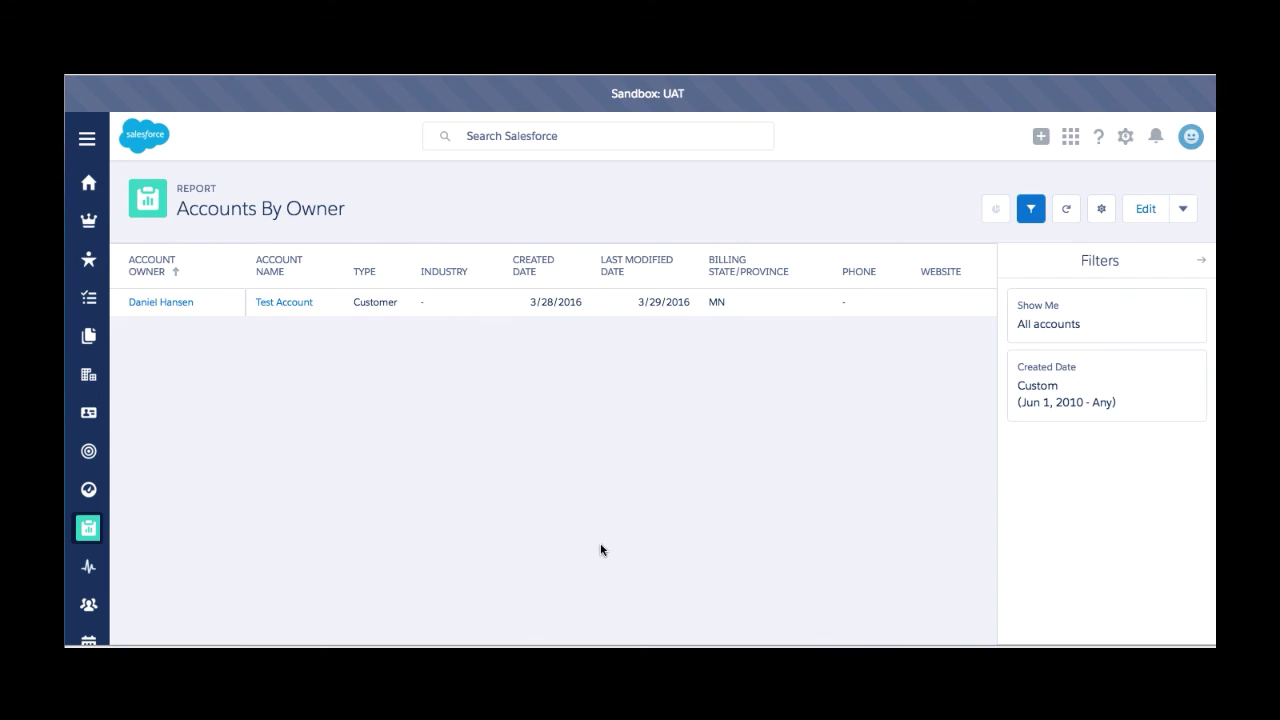
{"action": "left_click", "coordinate": [88, 492]}
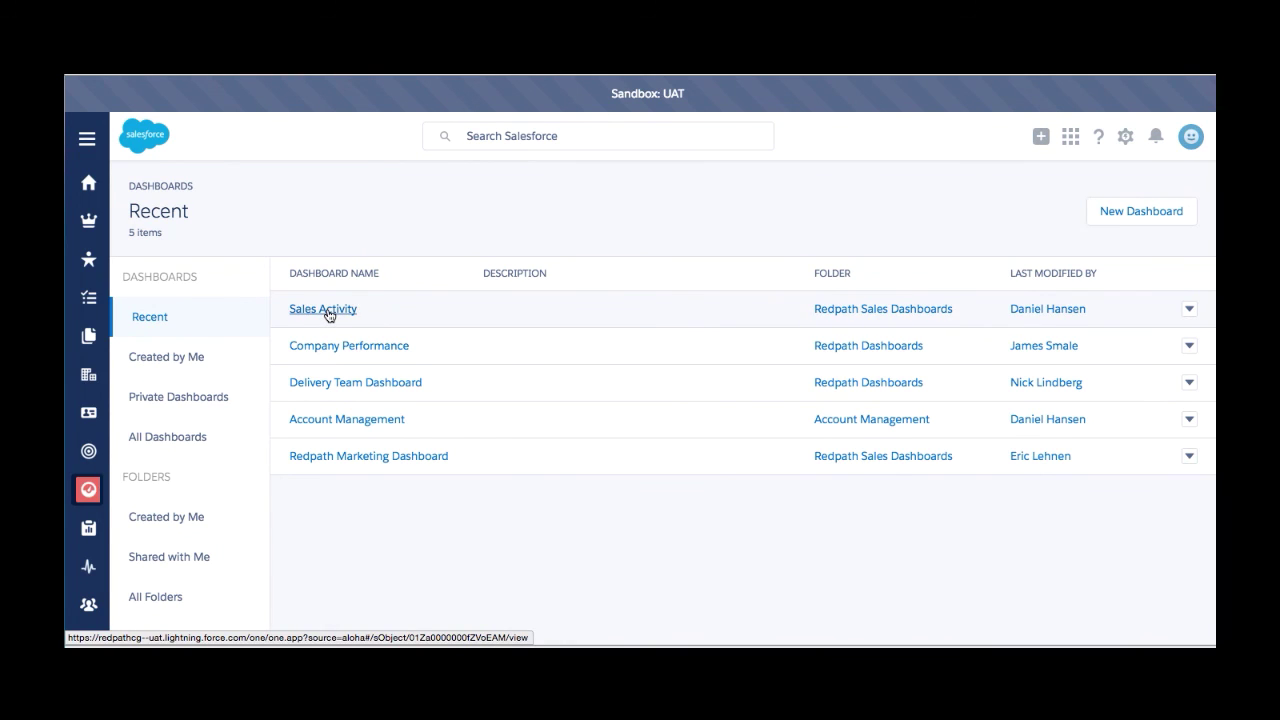
Step: Look through the Company Performance dashboard, then go back to the Home page
{"action": "left_click", "coordinate": [334, 346]}
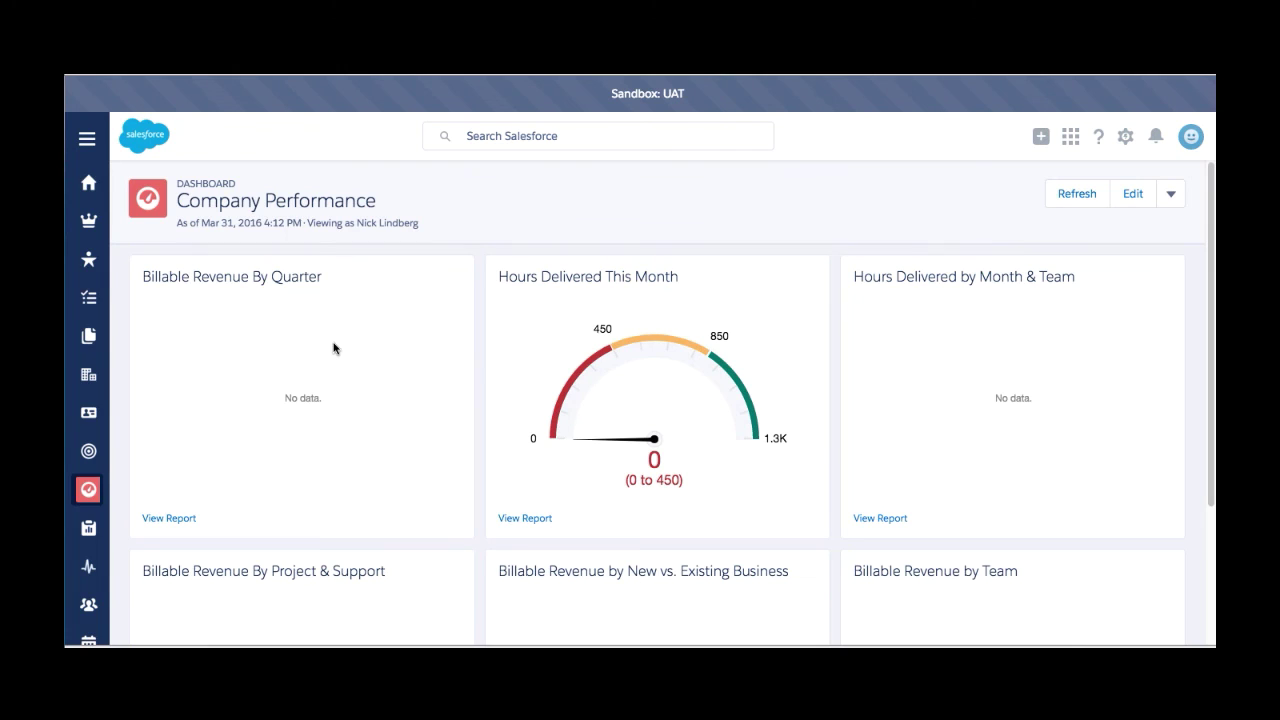
{"action": "scroll", "coordinate": [560, 457], "scroll_direction": "down", "scroll_amount": 2}
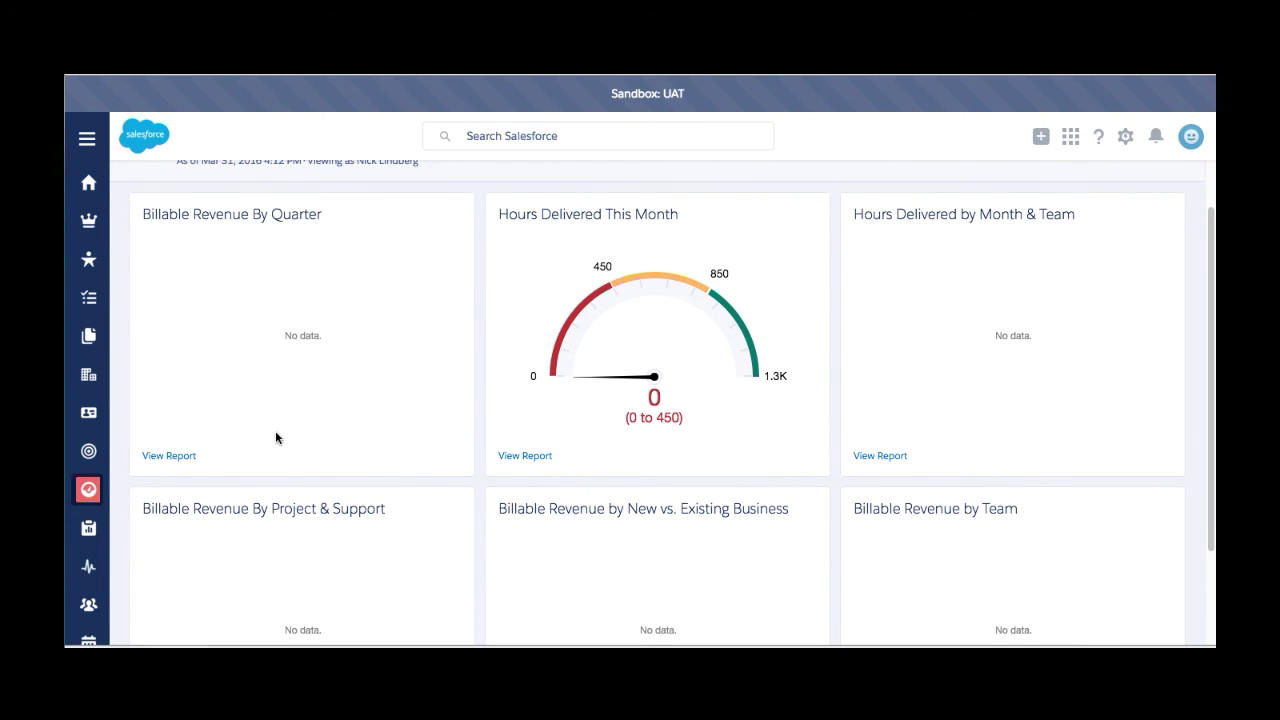
{"action": "scroll", "coordinate": [276, 437], "scroll_direction": "up", "scroll_amount": 2}
{"action": "left_click", "coordinate": [88, 184]}
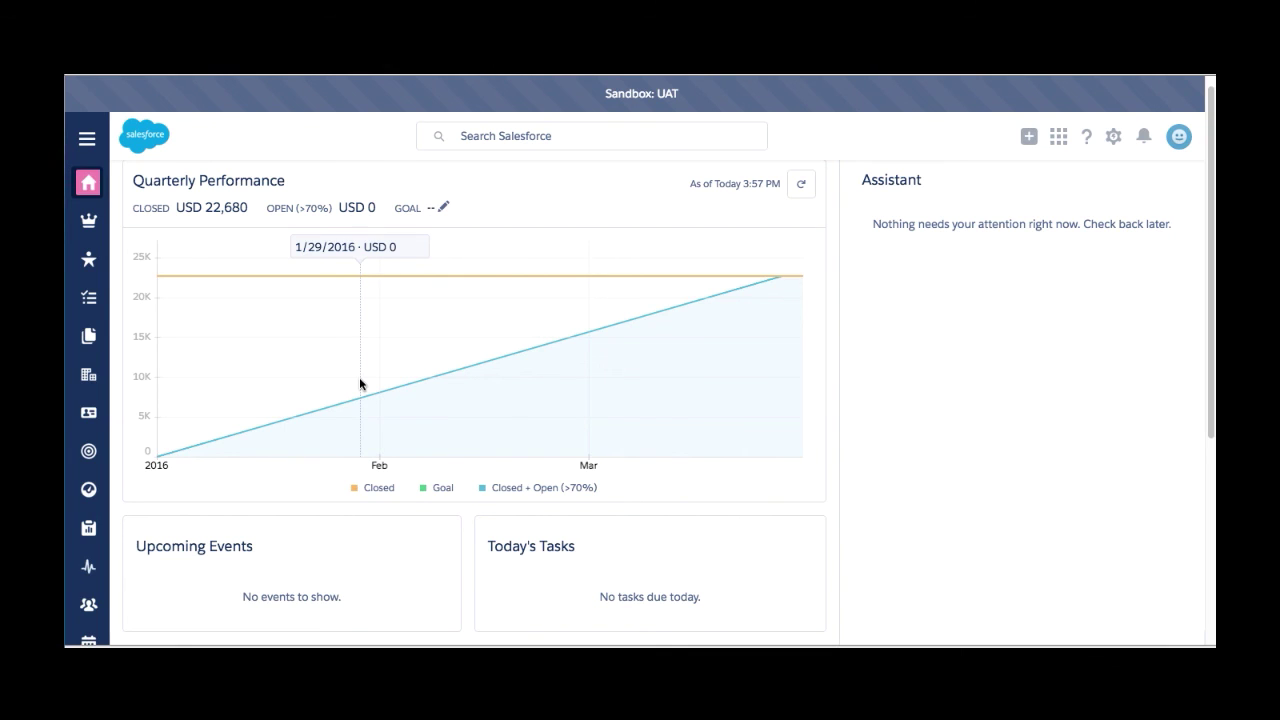
Step: Scroll the home page and switch to the Chatter Feed page
{"action": "scroll", "coordinate": [360, 384], "scroll_direction": "down", "scroll_amount": 3}
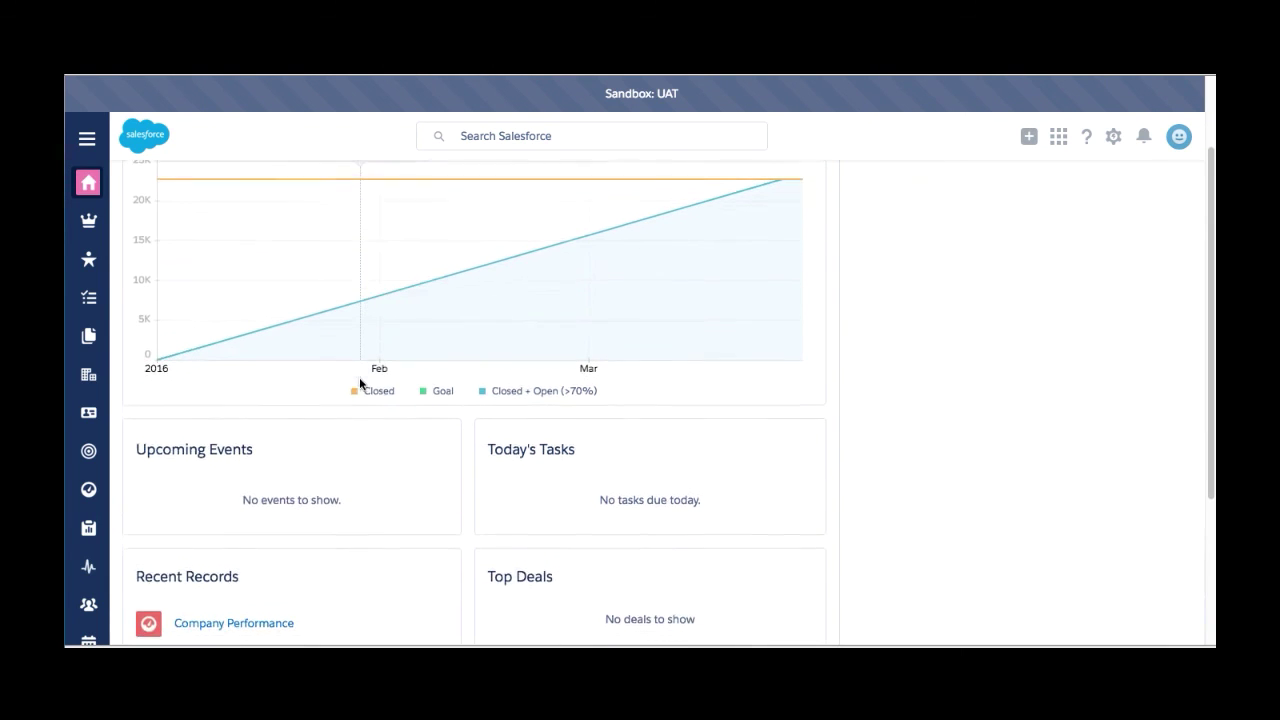
{"action": "left_click", "coordinate": [90, 567]}
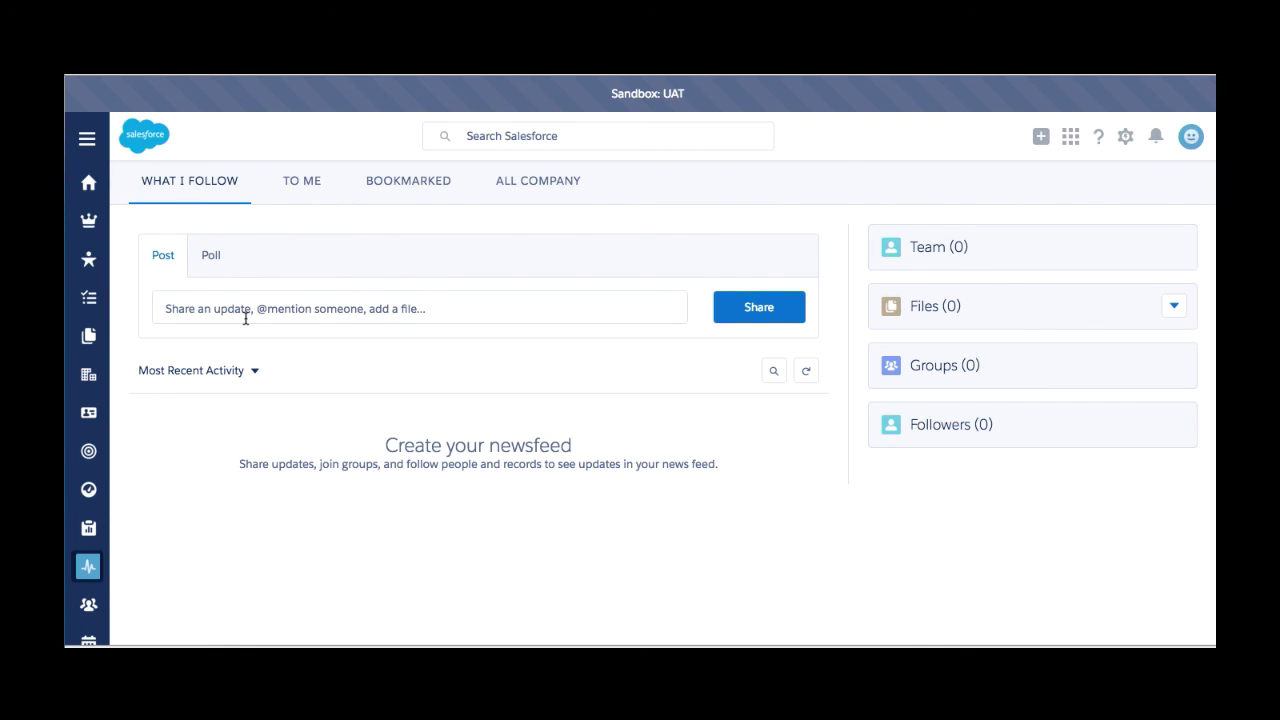
Step: Ask the Chatter poll 'Who wants to go grab pizza after work?' with choices Yes and No
{"action": "left_click", "coordinate": [214, 255]}
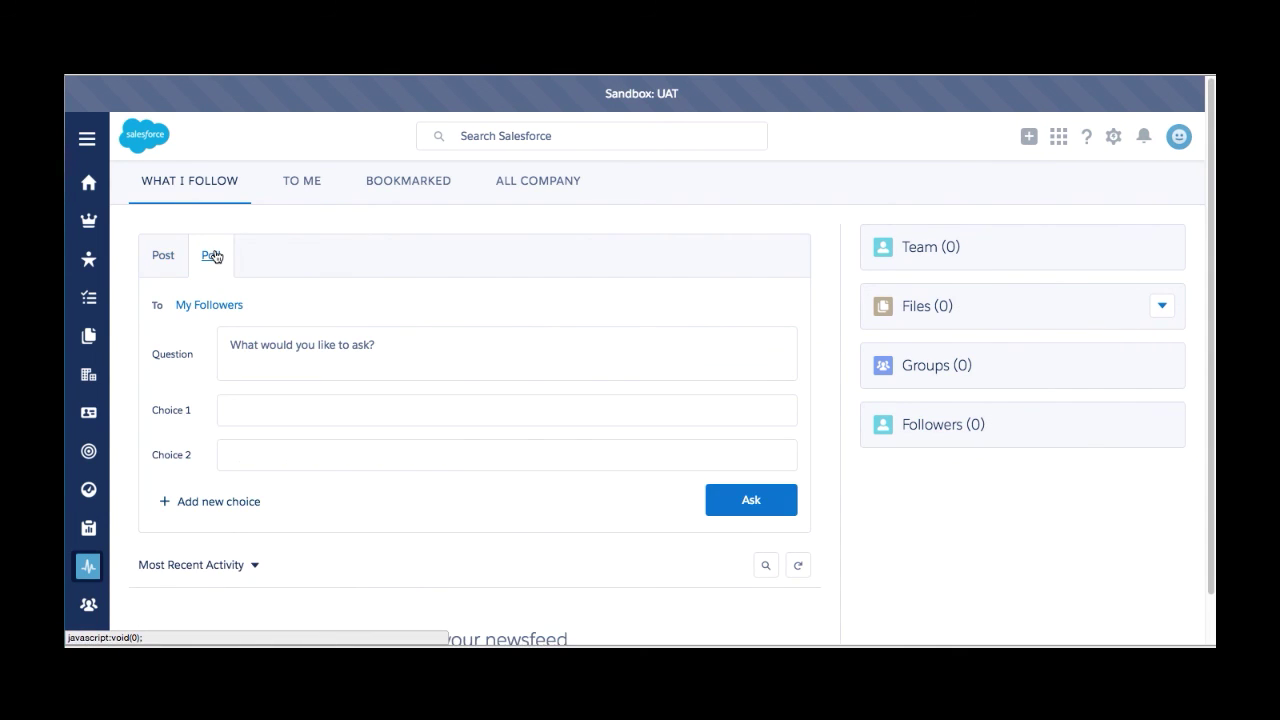
{"action": "left_click", "coordinate": [335, 343]}
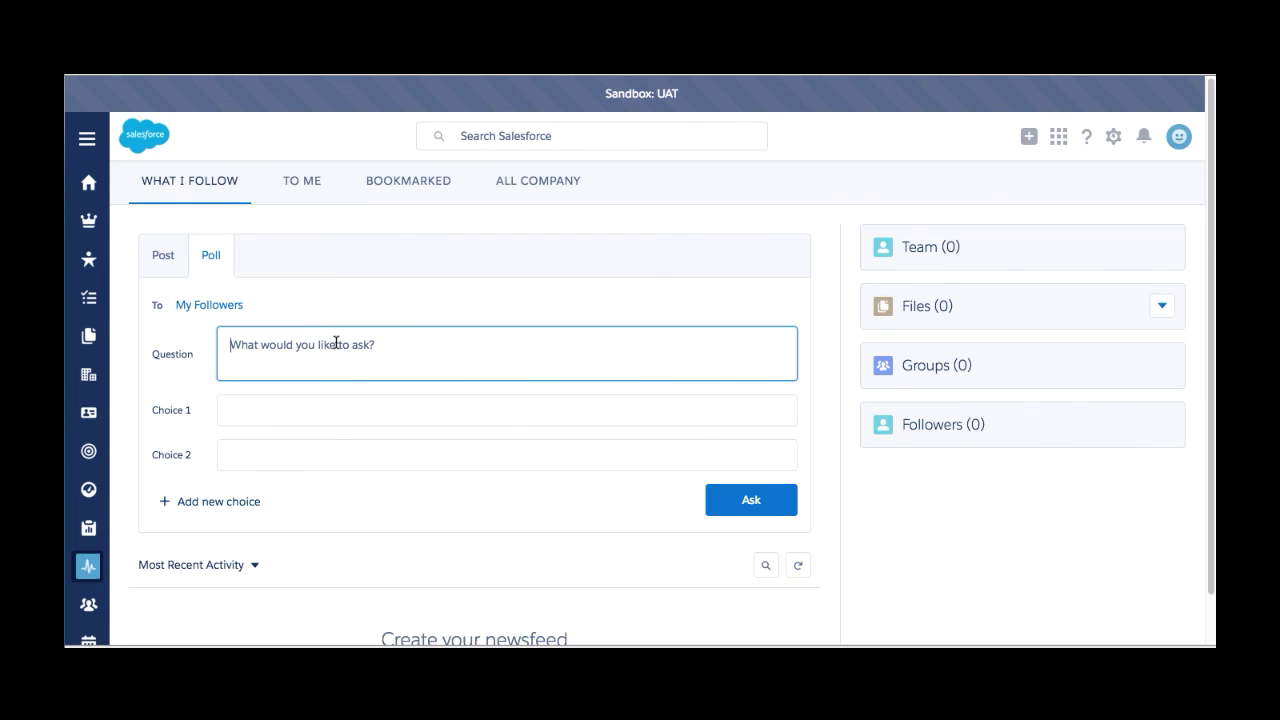
{"action": "type", "text": "Who wants "}
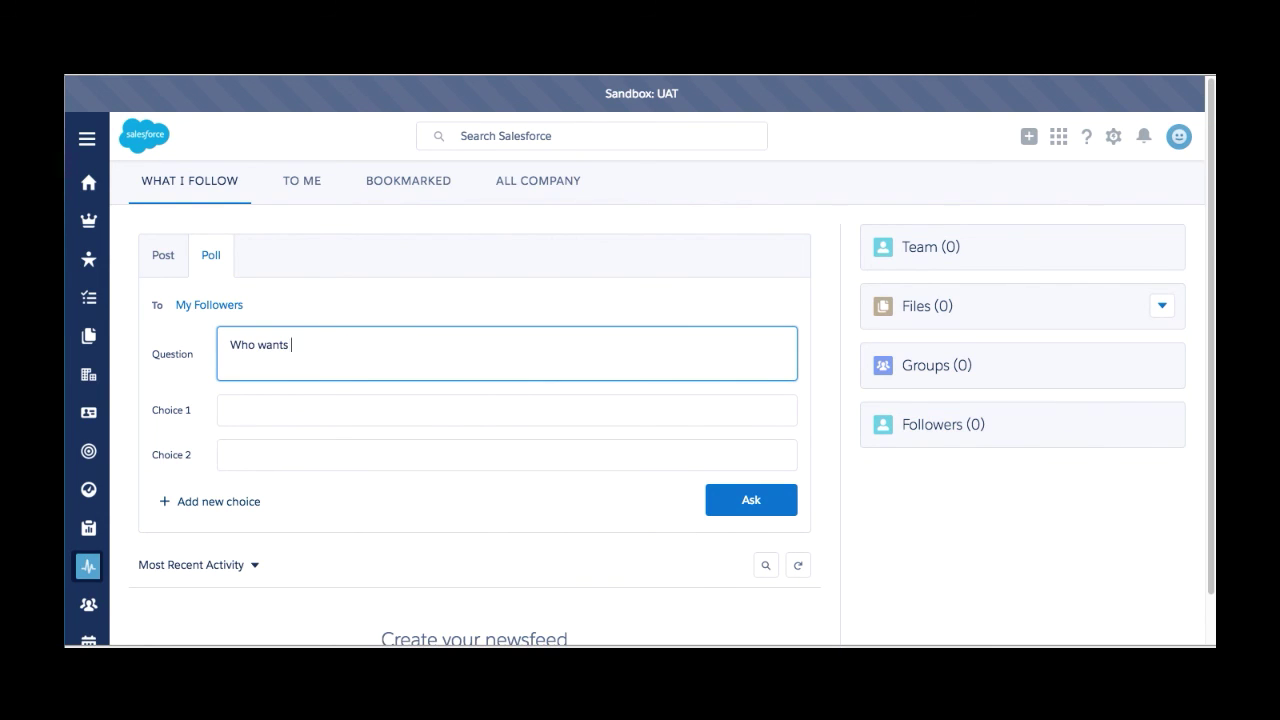
{"action": "type", "text": "to go grab pizza after work?"}
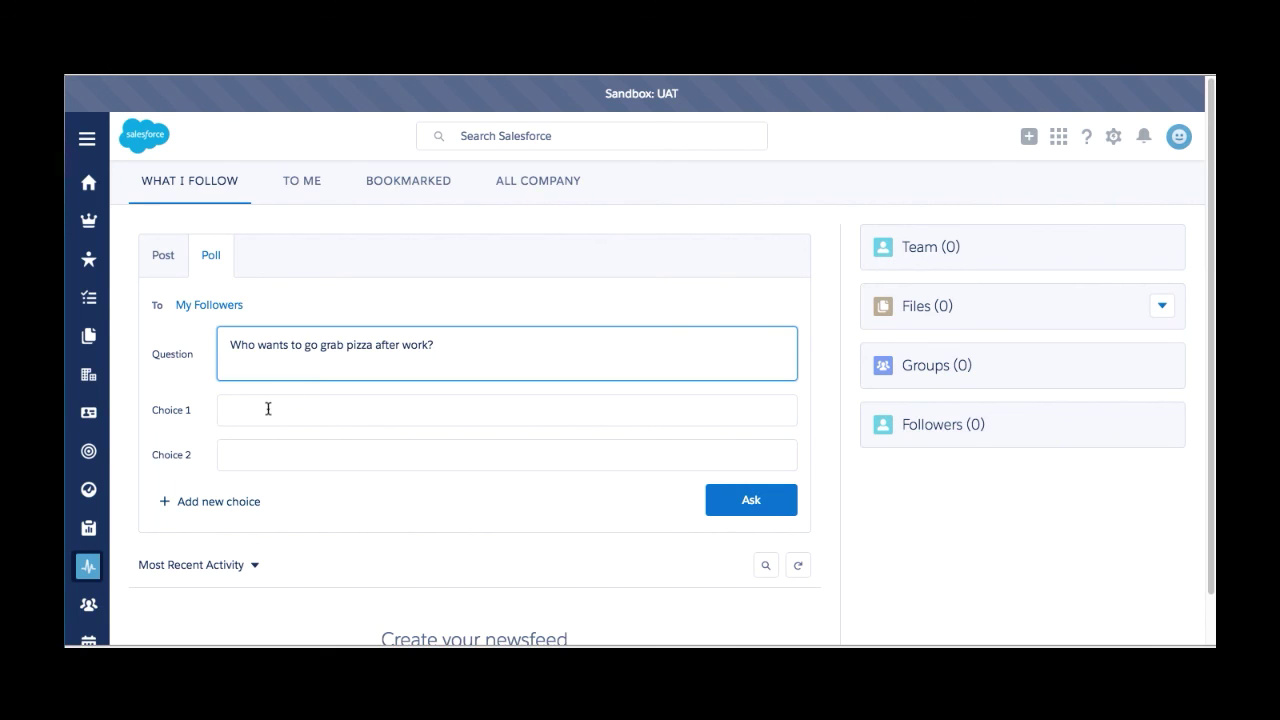
{"action": "left_click", "coordinate": [269, 409]}
{"action": "type", "text": "Yes"}
{"action": "key", "text": "Tab"}
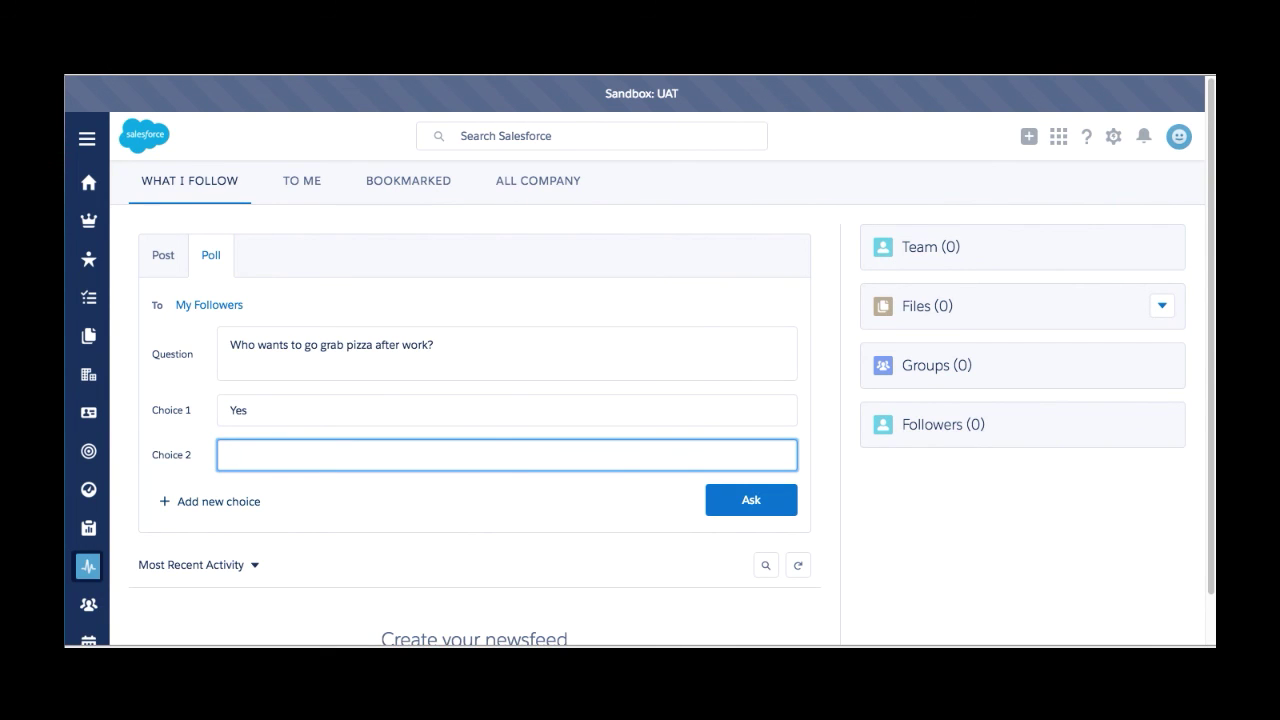
{"action": "type", "text": "No"}
{"action": "left_click", "coordinate": [764, 510]}
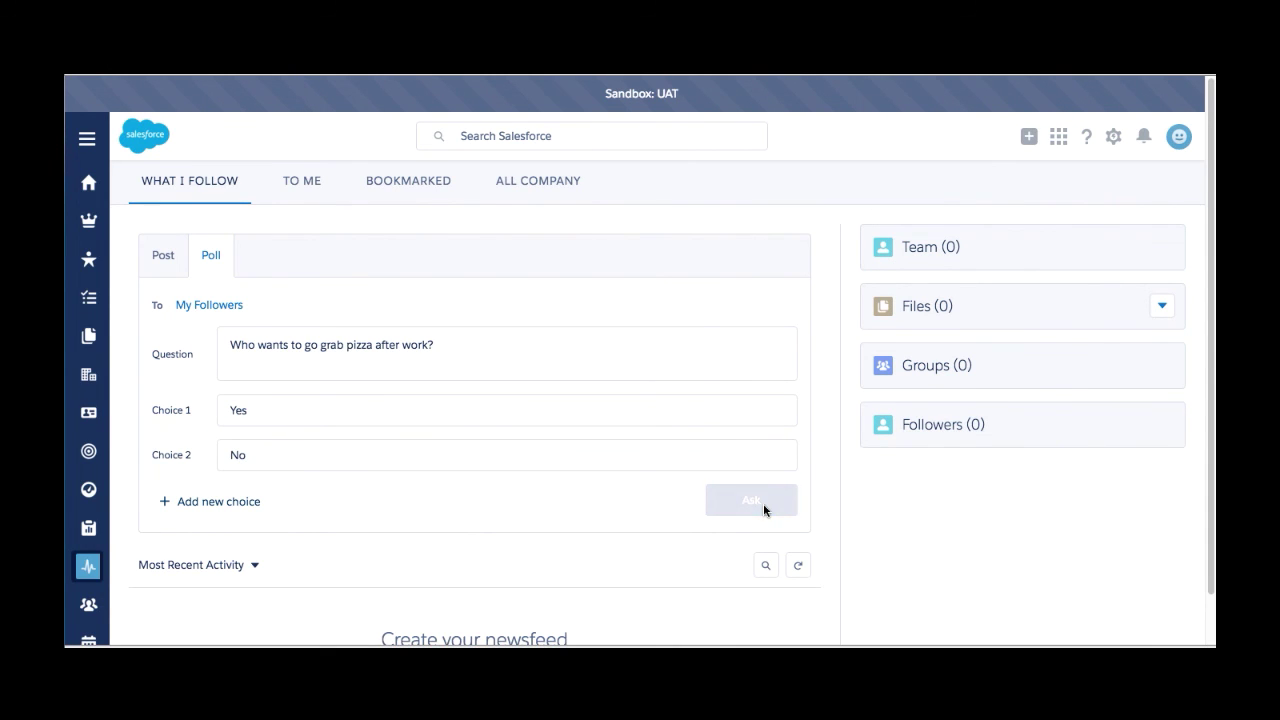
{"action": "scroll", "coordinate": [764, 510], "scroll_direction": "down", "scroll_amount": 2}
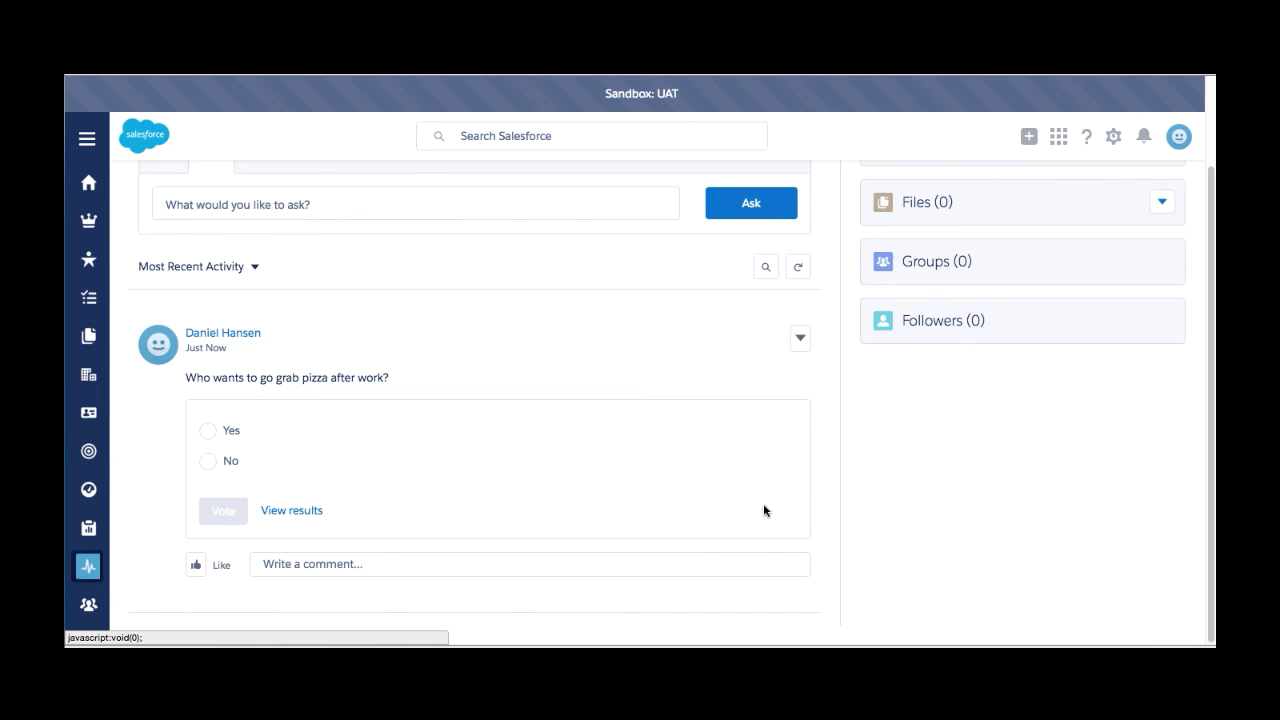
Step: Open the avatar's user menu showing log out and Switch to Salesforce Classic
{"action": "left_click", "coordinate": [1180, 140]}
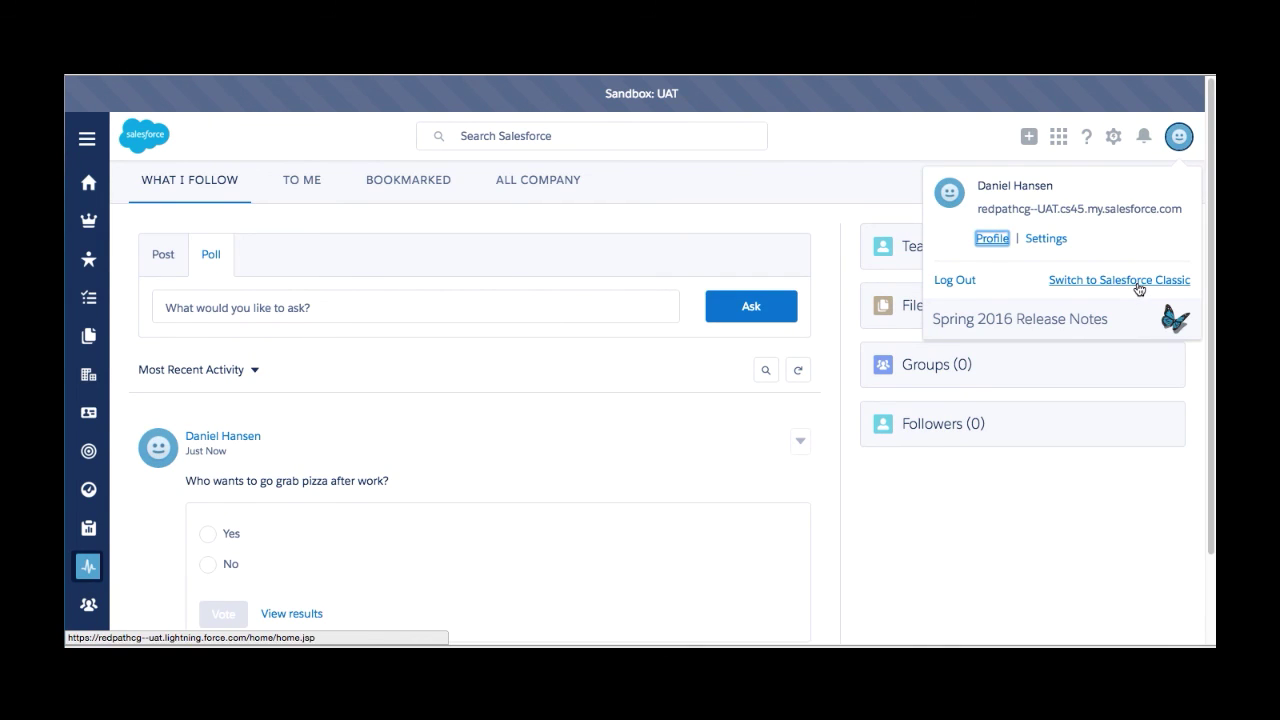